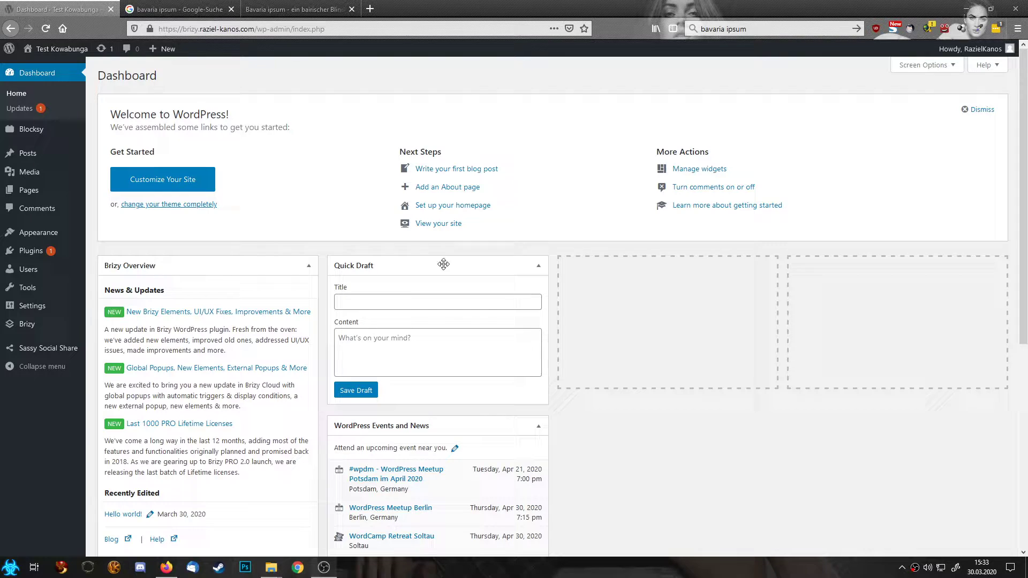
# Step: From the Dashboard, go to the Plugins entry in the admin sidebar
pyautogui.moveTo(36, 263)
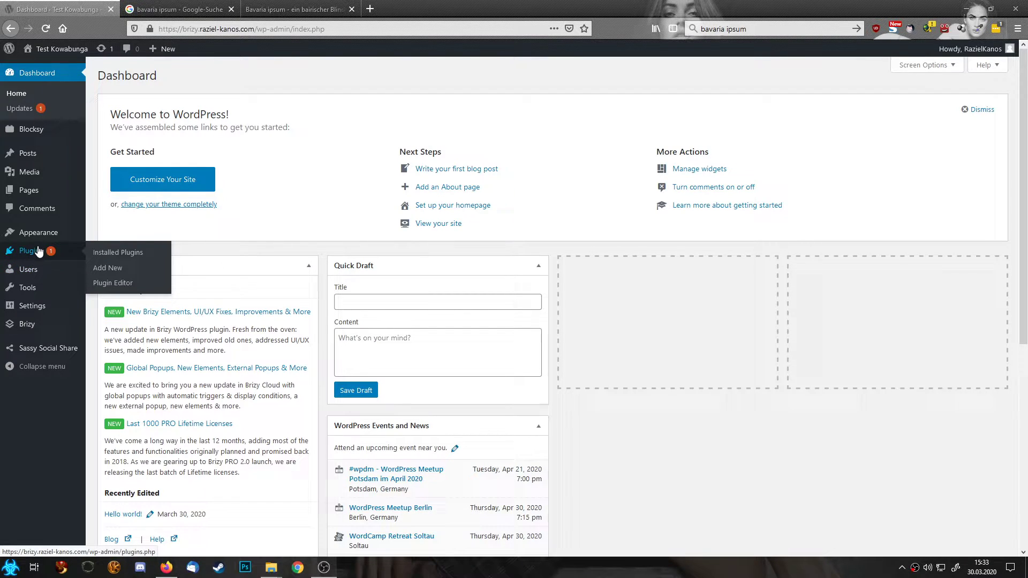
# Step: Open Installed Plugins and filter the list to the 9 active plugins
pyautogui.click(38, 252)
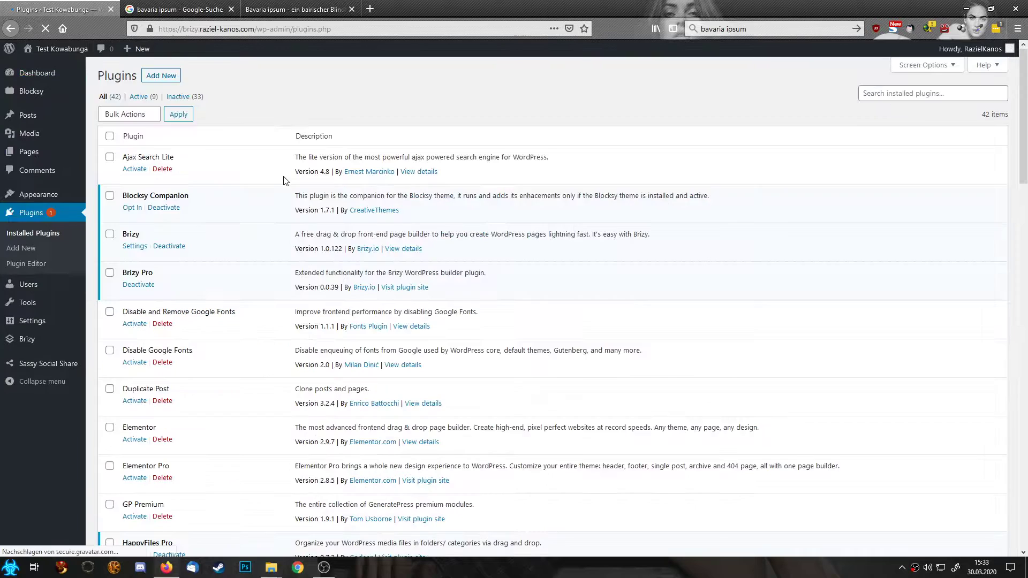
pyautogui.click(141, 97)
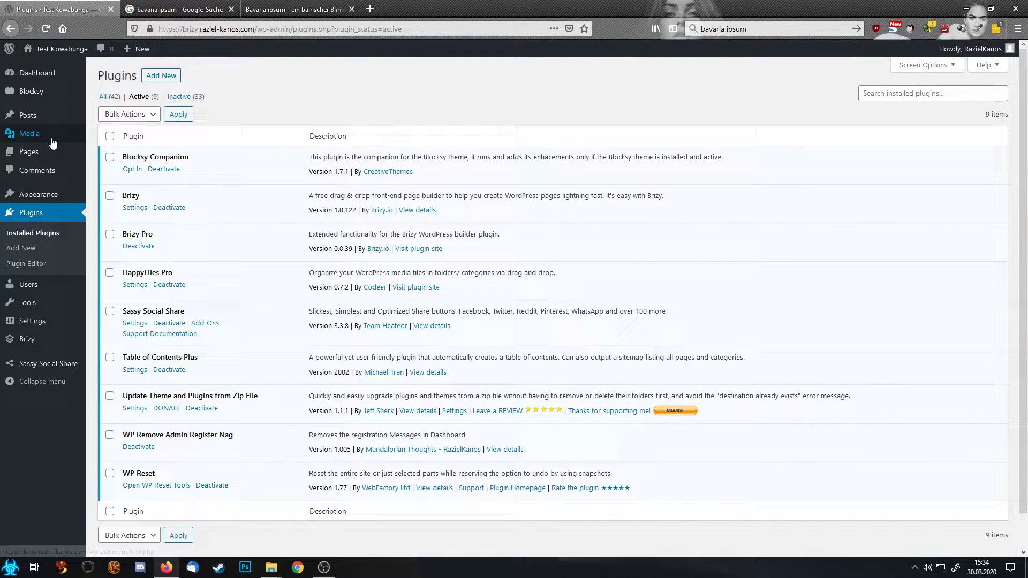
# Step: Check the posts list, then look at the still-empty Media Library
pyautogui.click(36, 122)
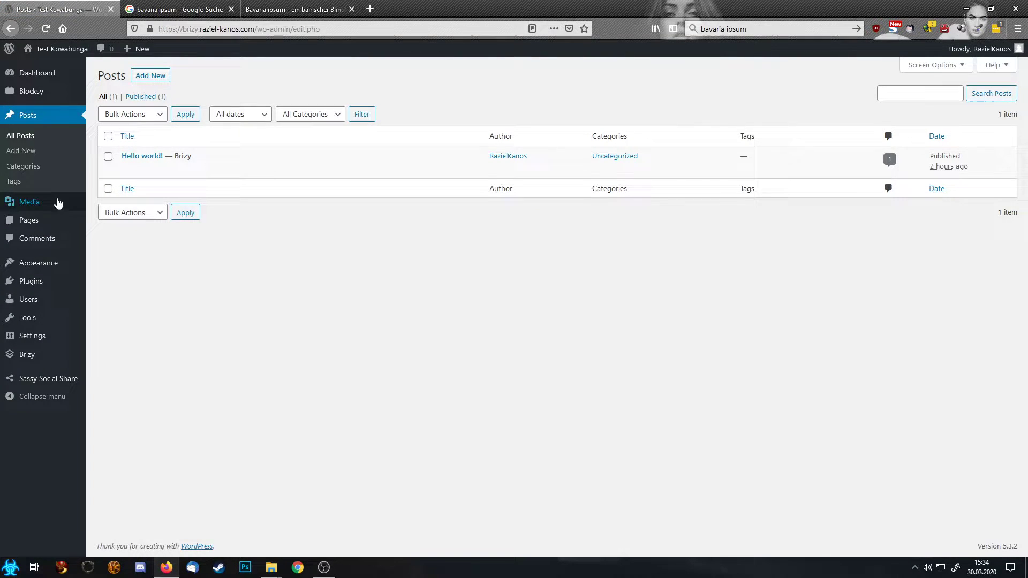
pyautogui.moveTo(34, 206)
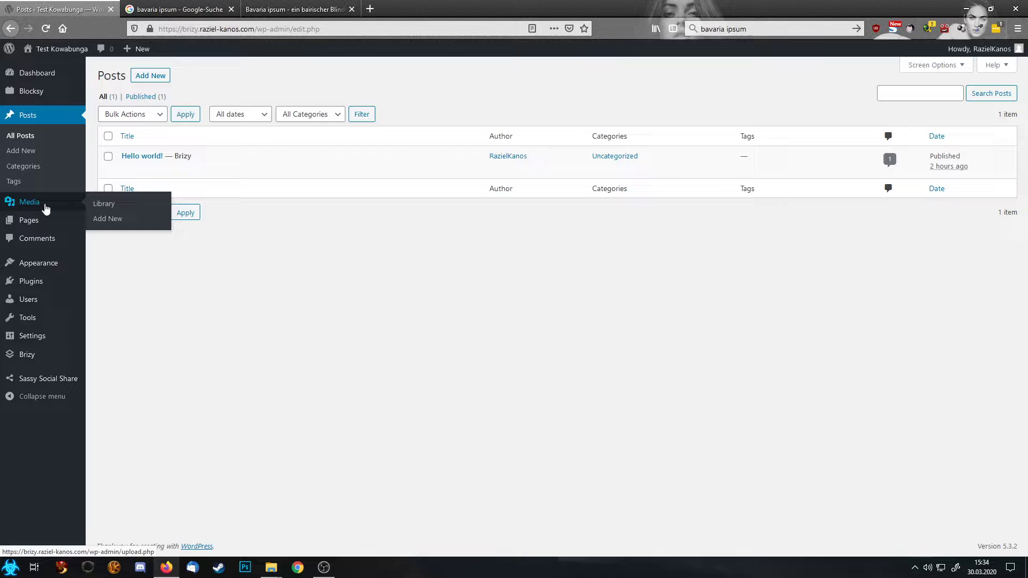
pyautogui.click(46, 209)
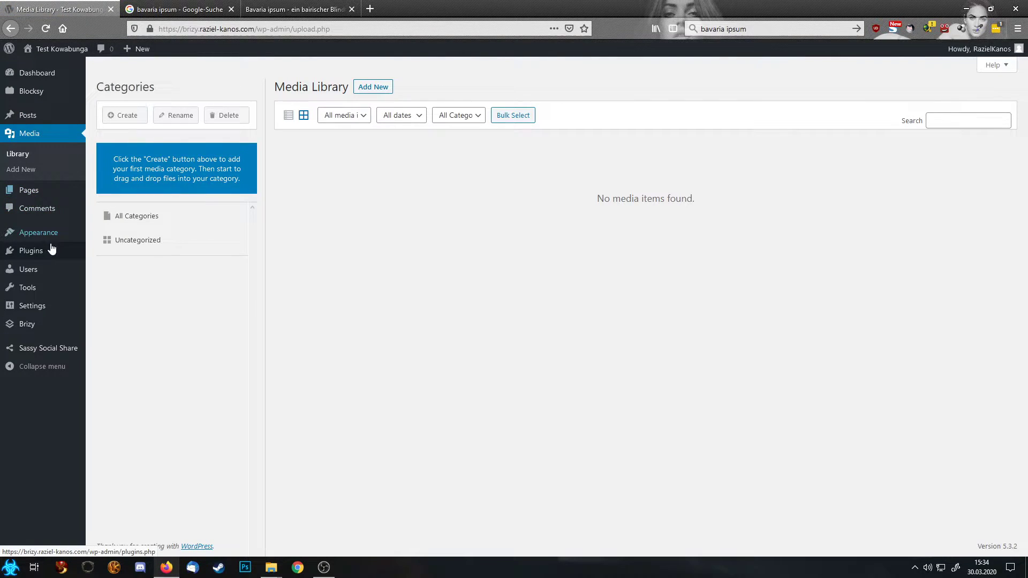
# Step: Activate the Instant Images plugin from Installed Plugins
pyautogui.moveTo(46, 256)
pyautogui.click(103, 254)
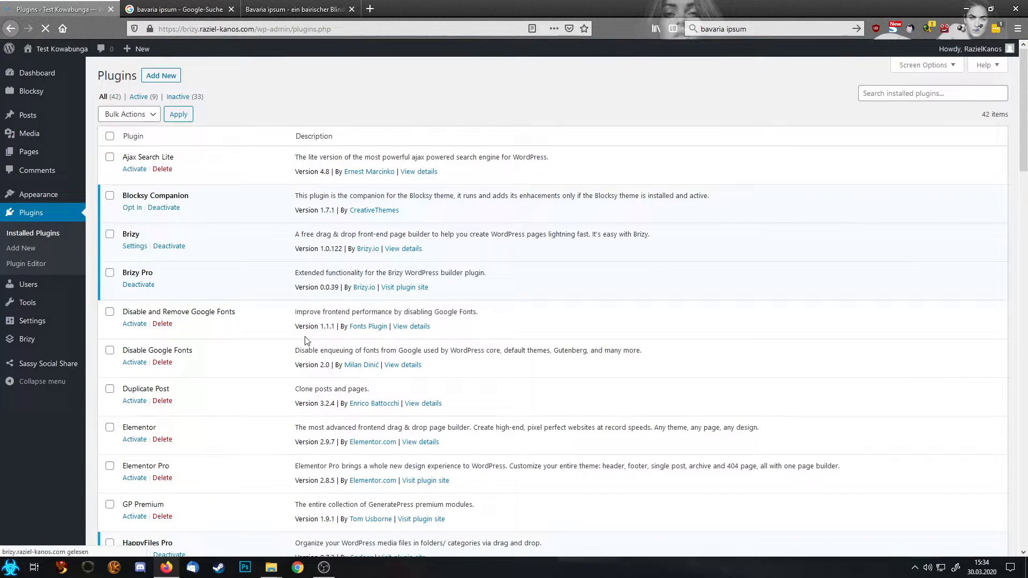
pyautogui.scroll(-4, 278, 380)
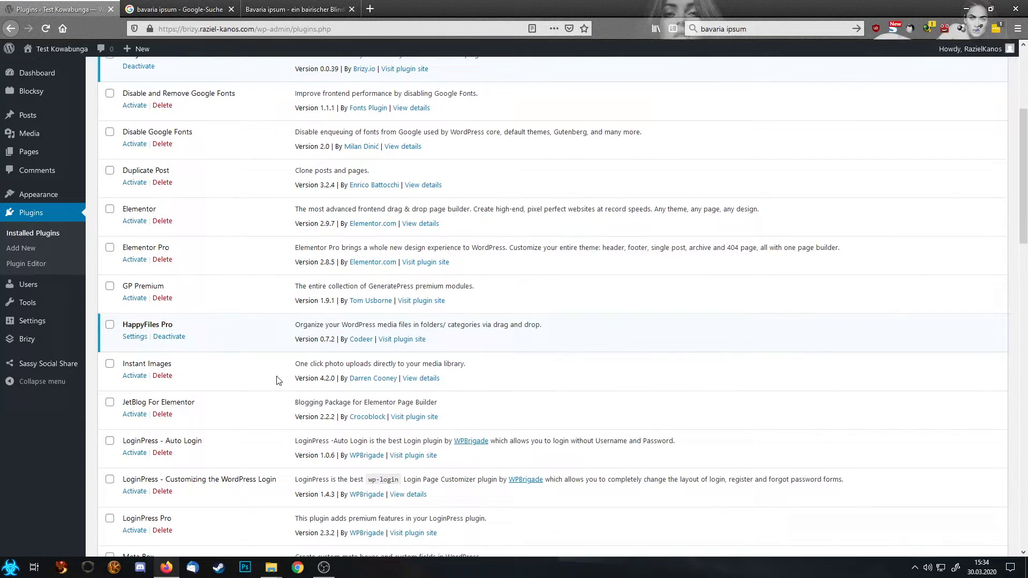
pyautogui.click(135, 376)
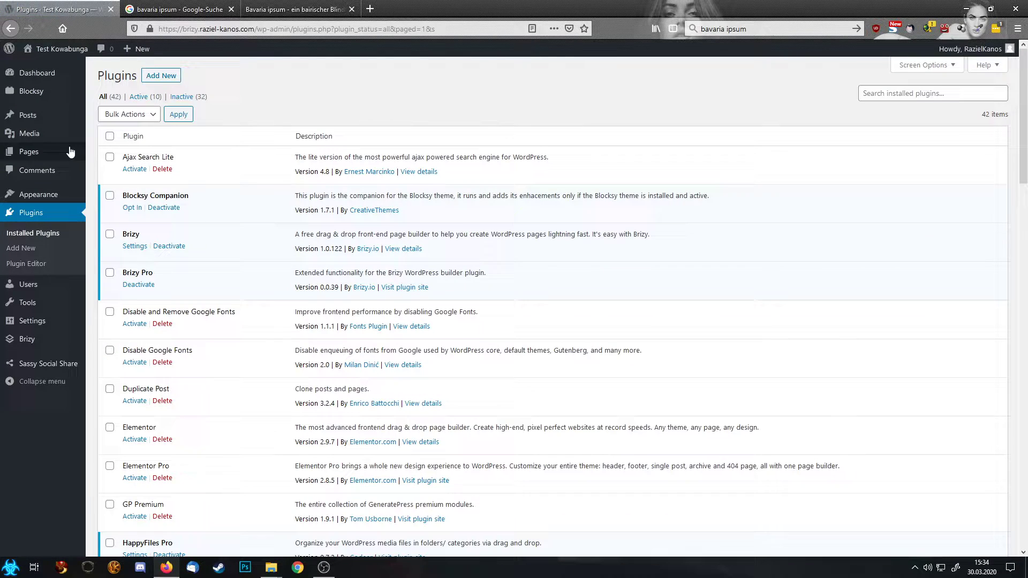
# Step: In Instant Images settings, change max width 1600 and height 1200 to 1920, and save
pyautogui.moveTo(38, 134)
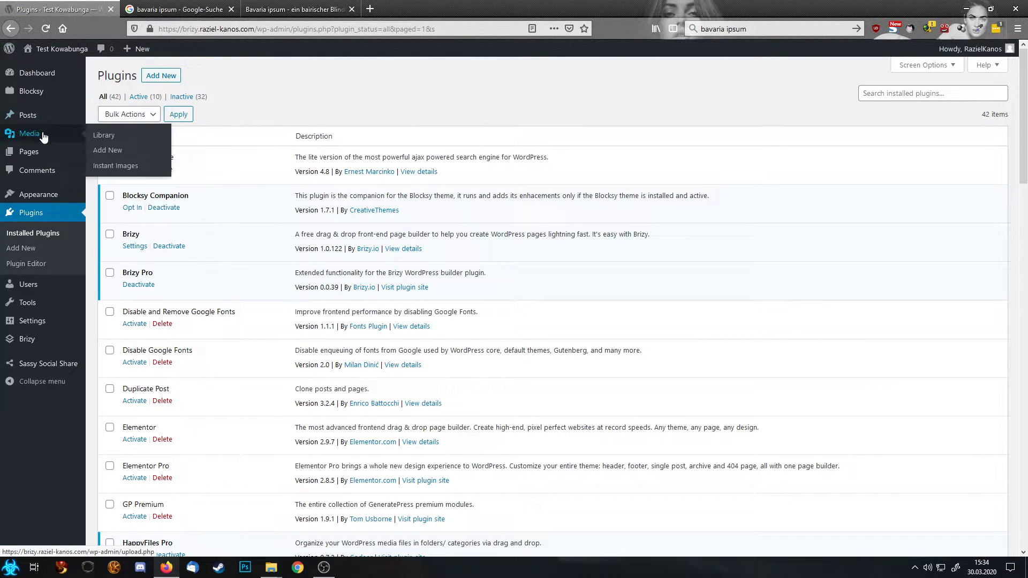
pyautogui.click(113, 167)
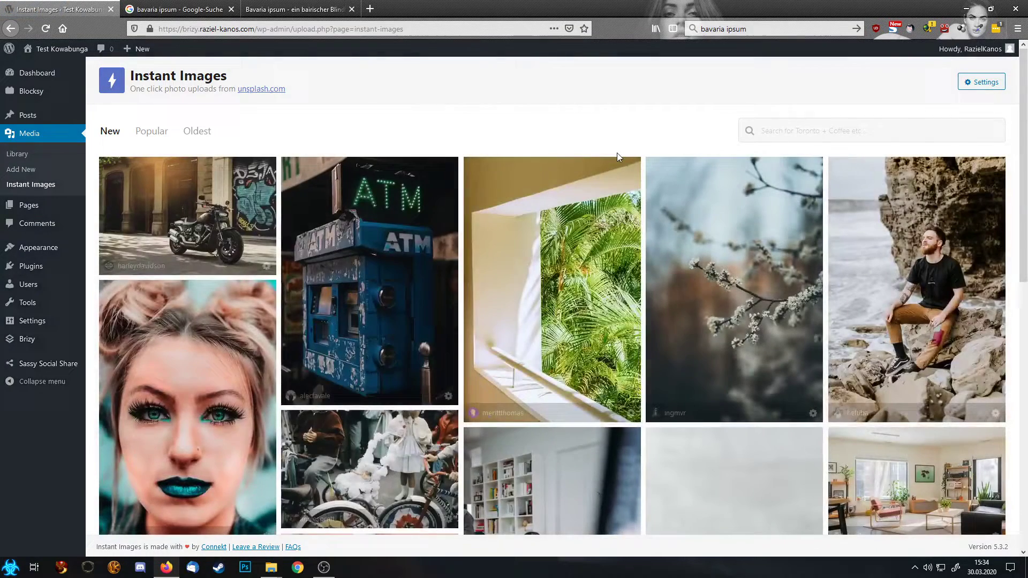
pyautogui.click(982, 82)
pyautogui.click(180, 193)
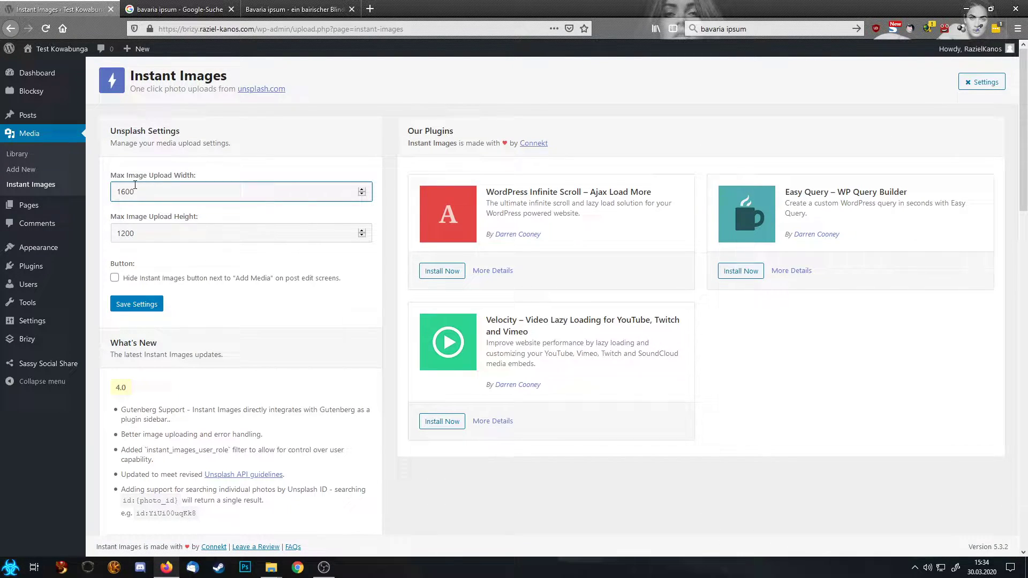
pyautogui.doubleClick(122, 196)
pyautogui.write('1920')
pyautogui.doubleClick(130, 232)
pyautogui.write('19')
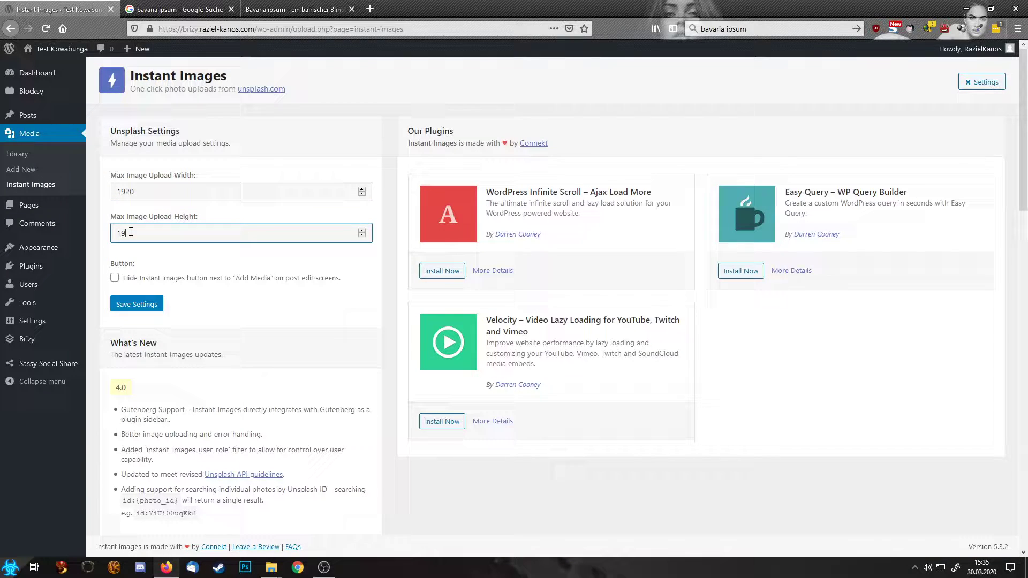
pyautogui.write('20')
pyautogui.click(123, 303)
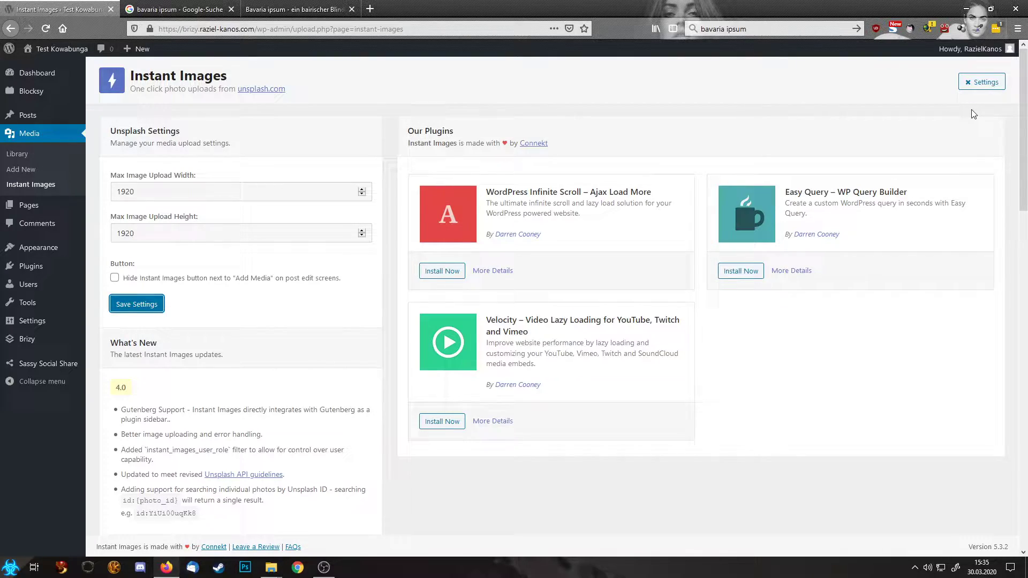
# Step: Close the settings and upload the motorcycle and night-lights Unsplash photos
pyautogui.click(983, 82)
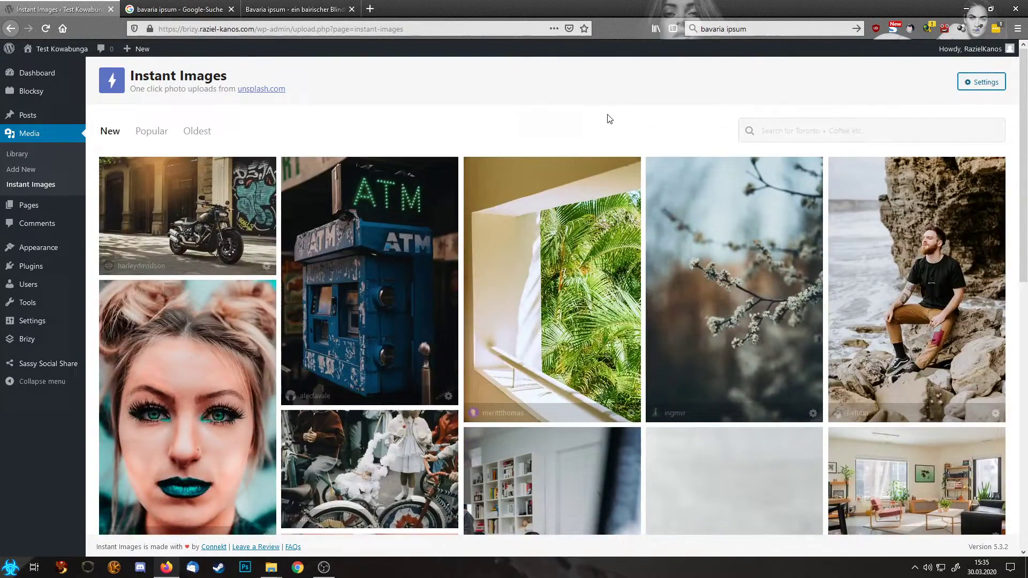
pyautogui.scroll(-1, 518, 145)
pyautogui.scroll(-7, 518, 146)
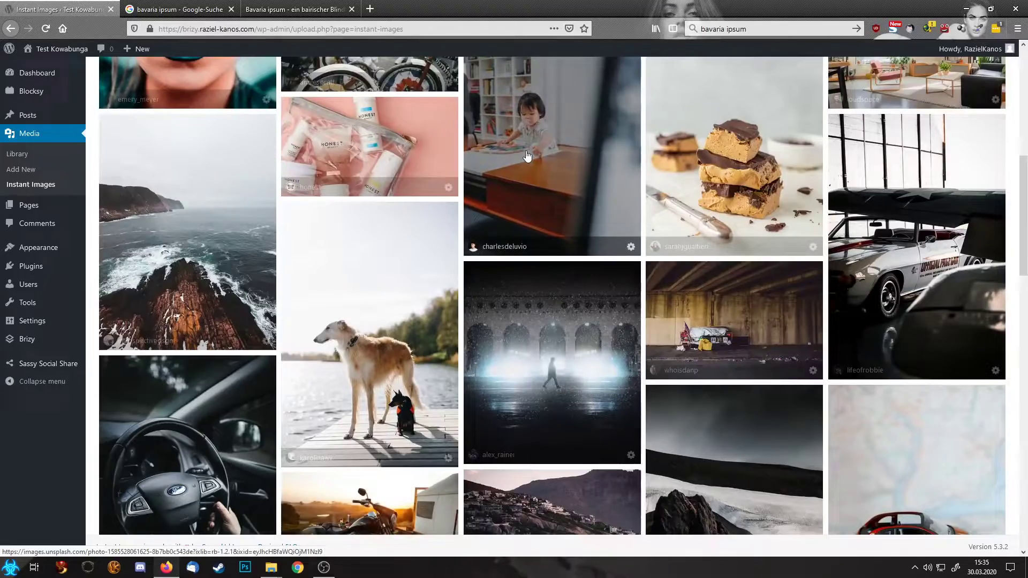
pyautogui.scroll(-8, 528, 156)
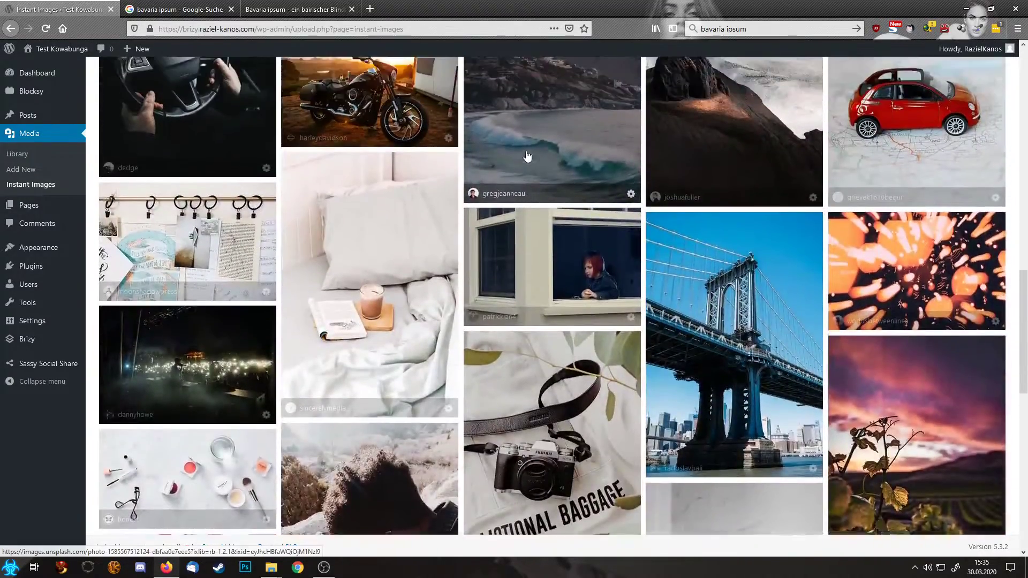
pyautogui.scroll(2, 527, 156)
pyautogui.click(370, 204)
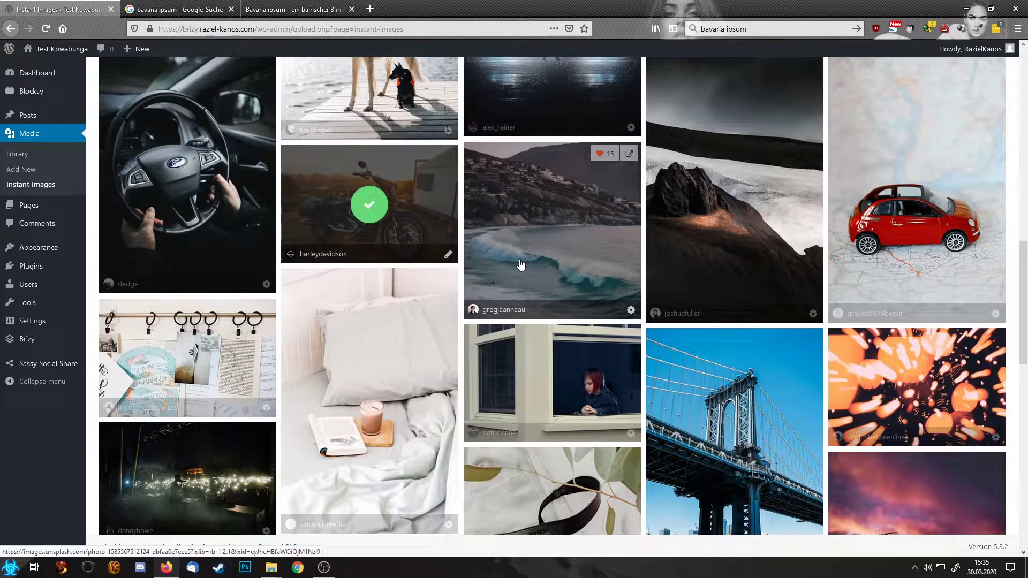
pyautogui.click(174, 461)
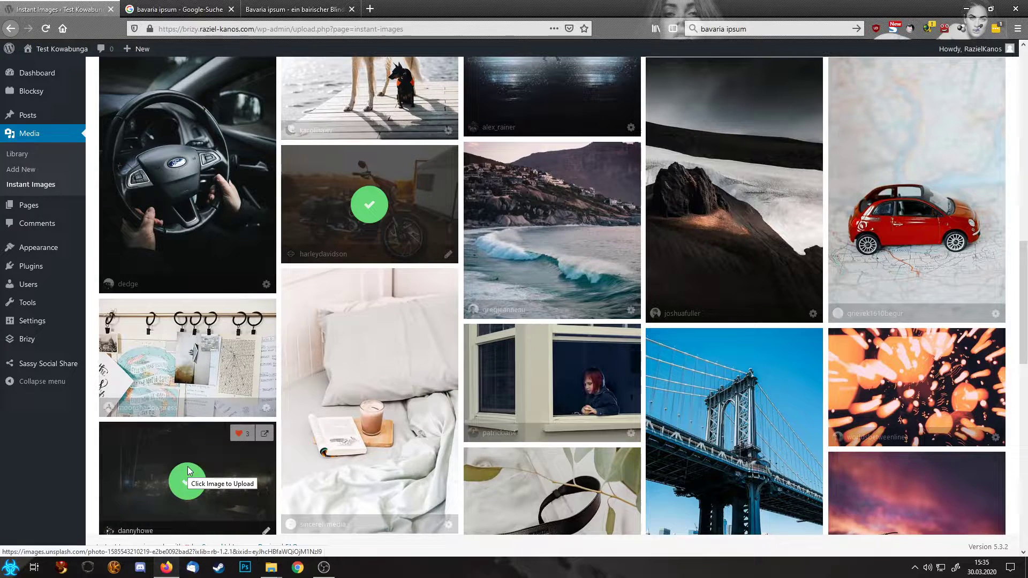
# Step: Open the Hello world! post in the editor
pyautogui.moveTo(40, 117)
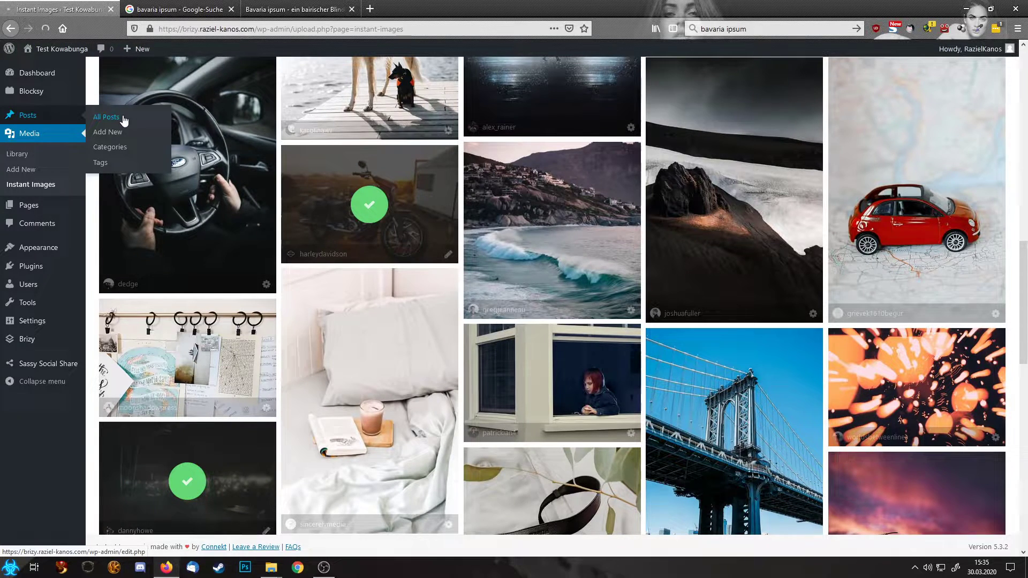
pyautogui.click(125, 118)
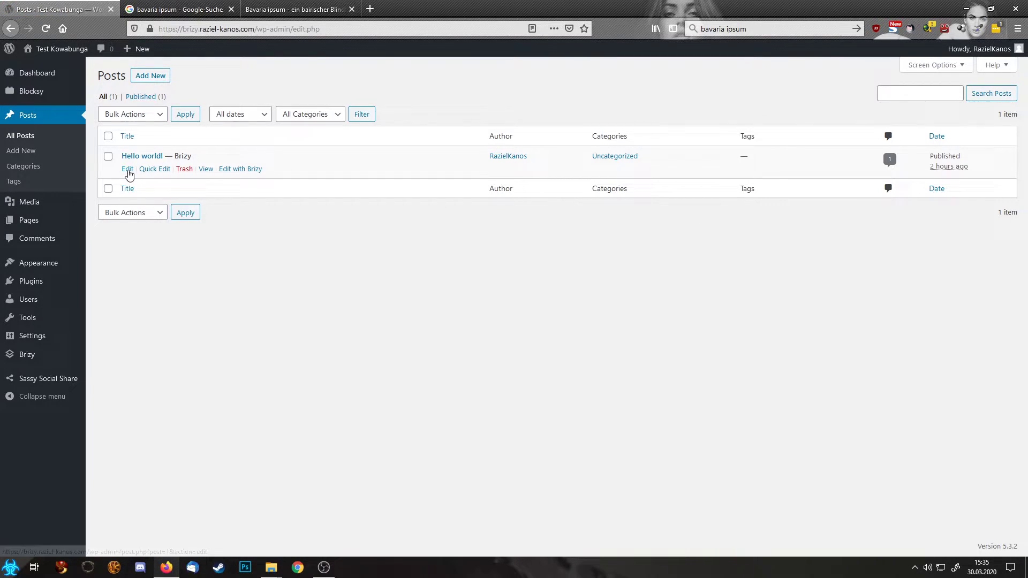
pyautogui.click(127, 170)
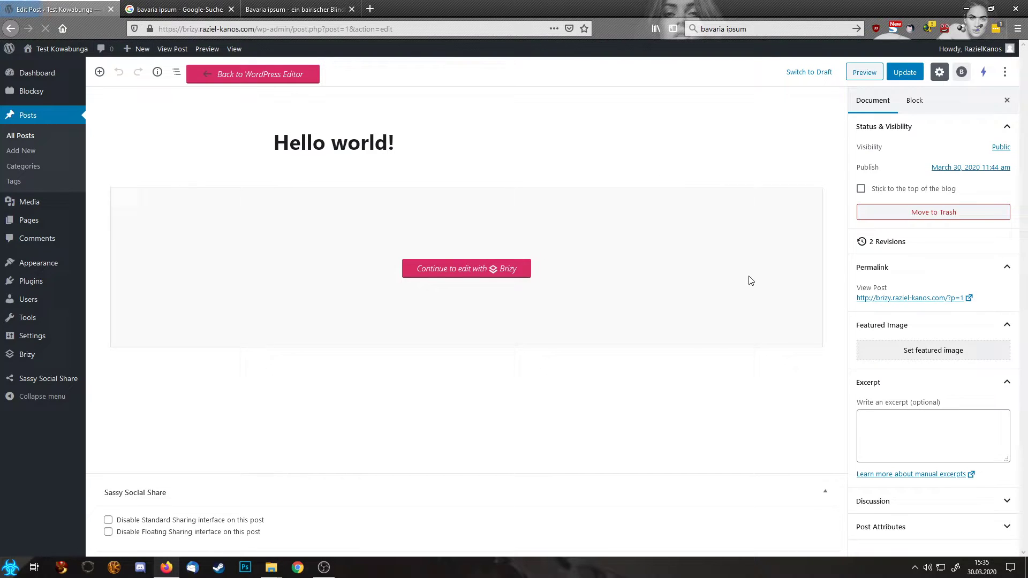
pyautogui.scroll(-2, 916, 439)
# Step: Set the night-lights photo as featured image, update the post, and return to Posts
pyautogui.click(926, 367)
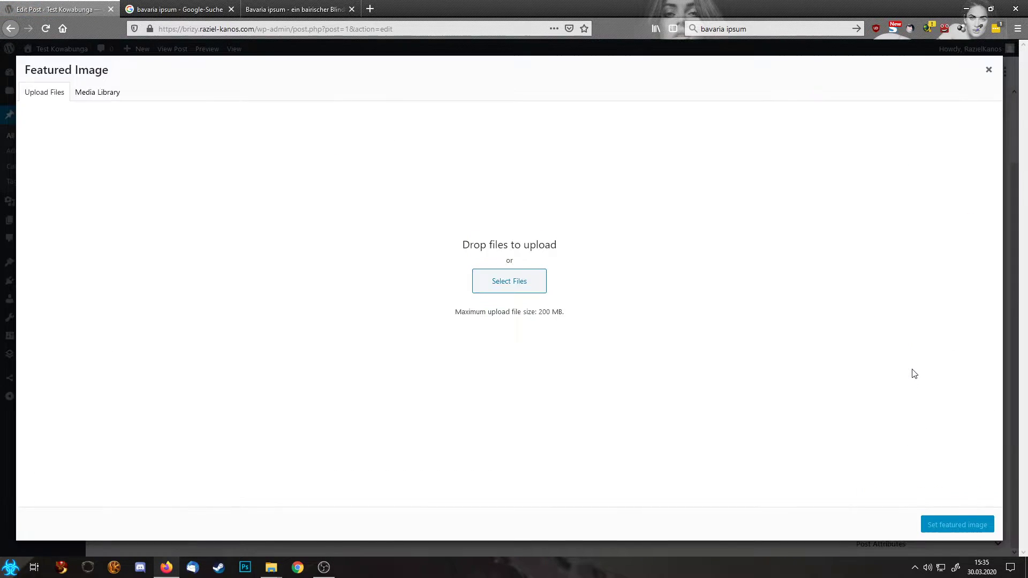
pyautogui.click(65, 217)
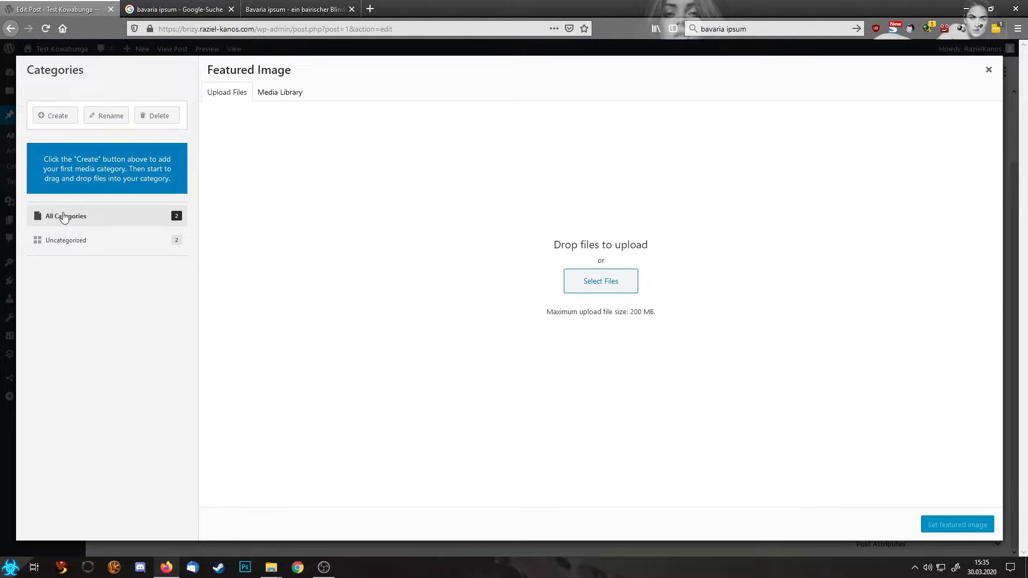
pyautogui.click(76, 240)
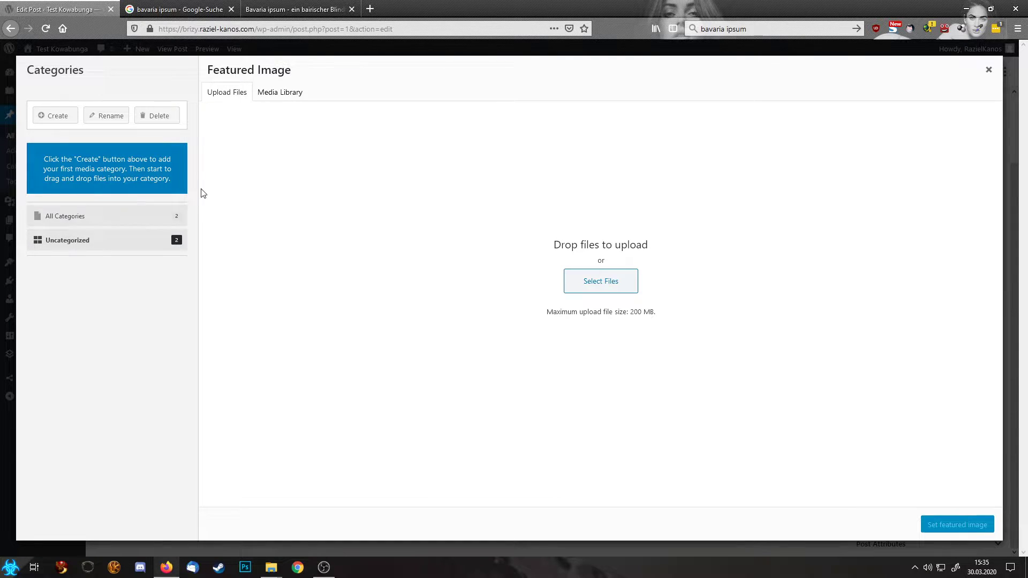
pyautogui.click(269, 90)
pyautogui.click(248, 192)
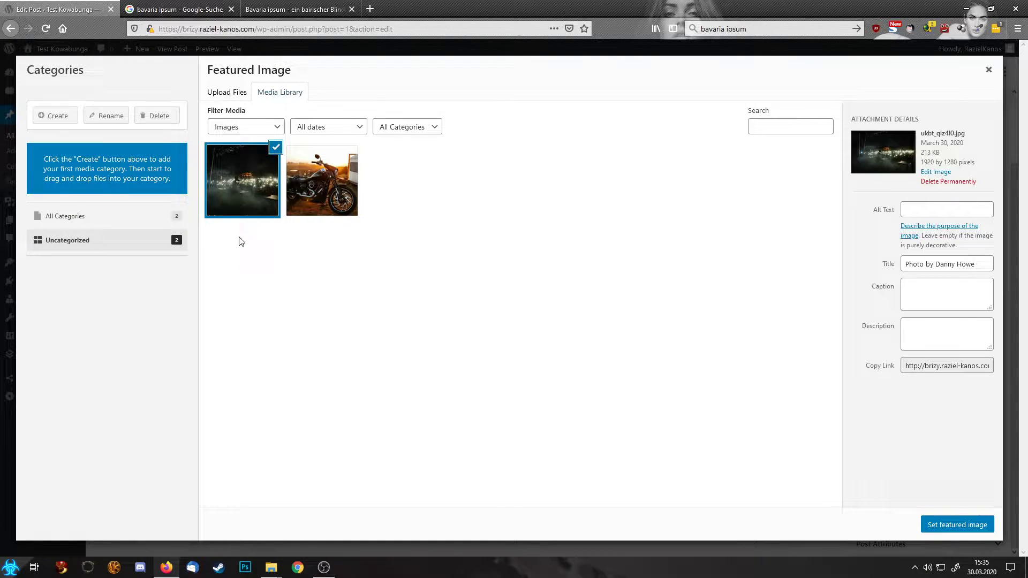
pyautogui.click(942, 526)
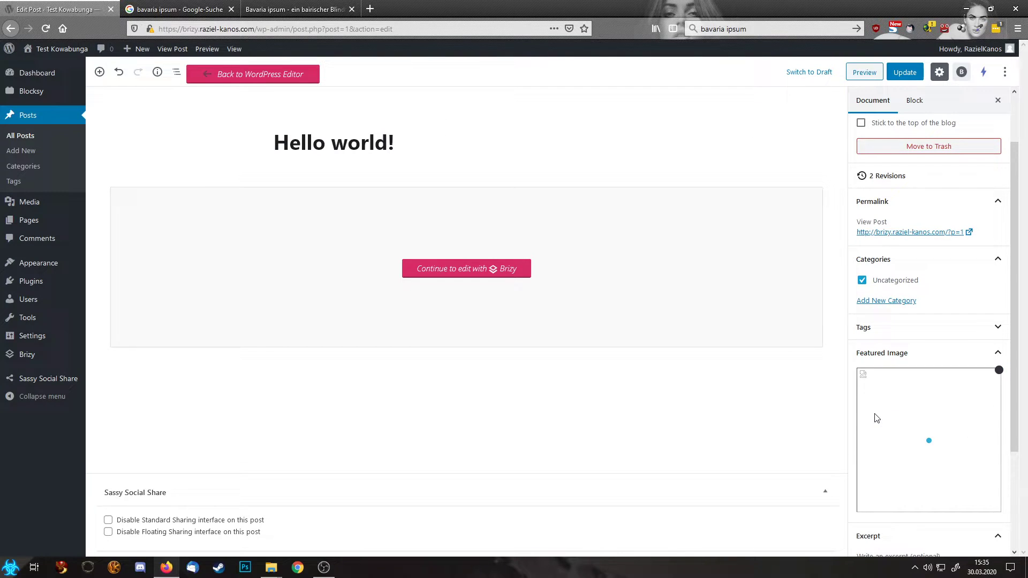
pyautogui.click(906, 72)
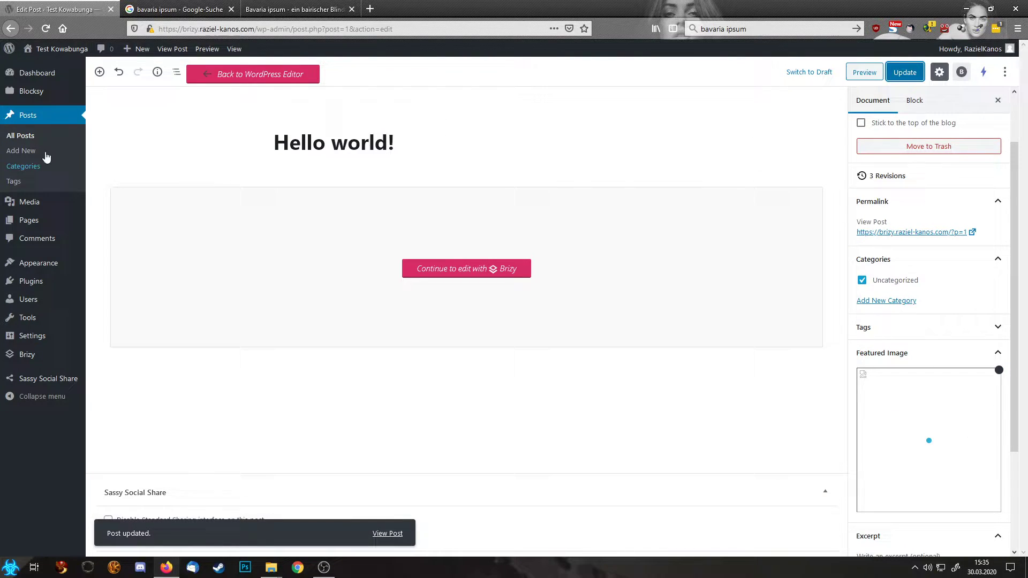
pyautogui.click(36, 114)
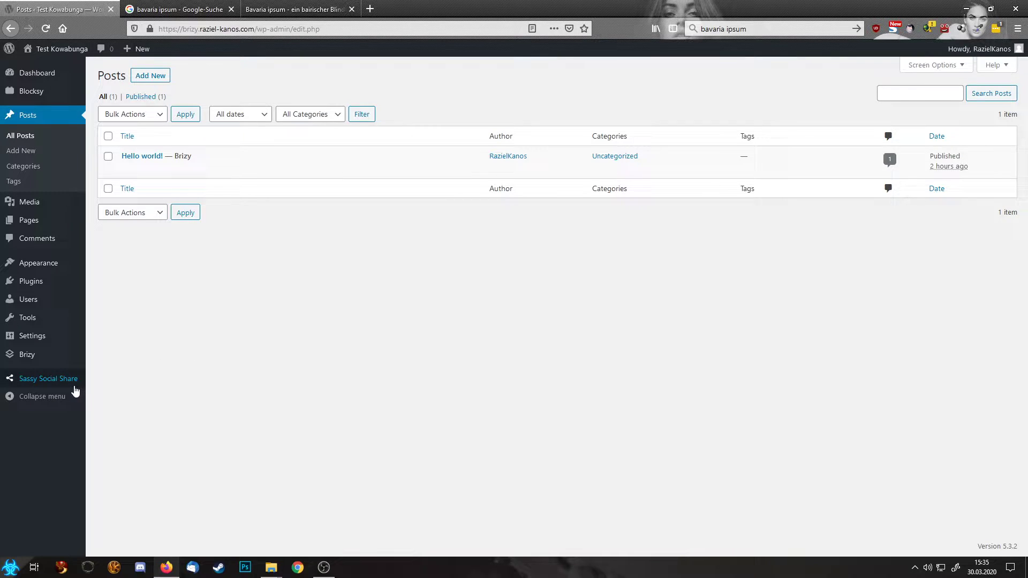
# Step: Open Sassy Social Share settings on the Standard Interface tab
pyautogui.moveTo(52, 384)
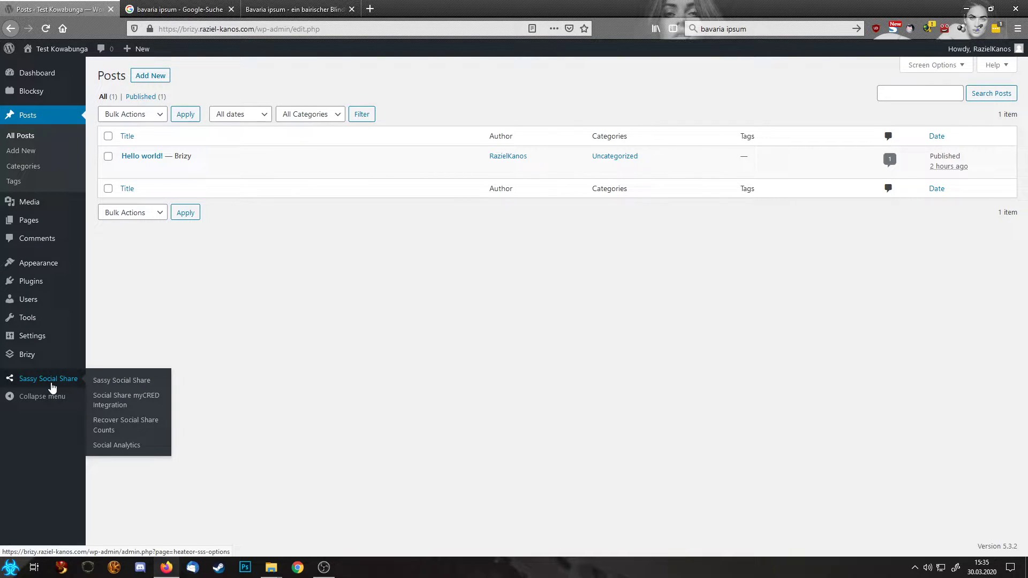
pyautogui.click(52, 384)
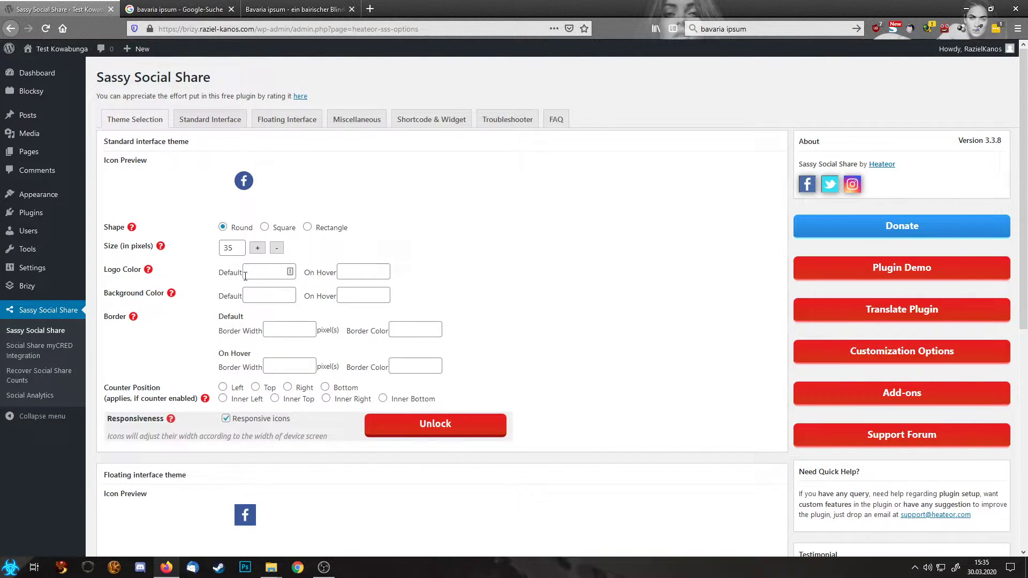
pyautogui.scroll(-4, 246, 276)
pyautogui.scroll(4, 262, 301)
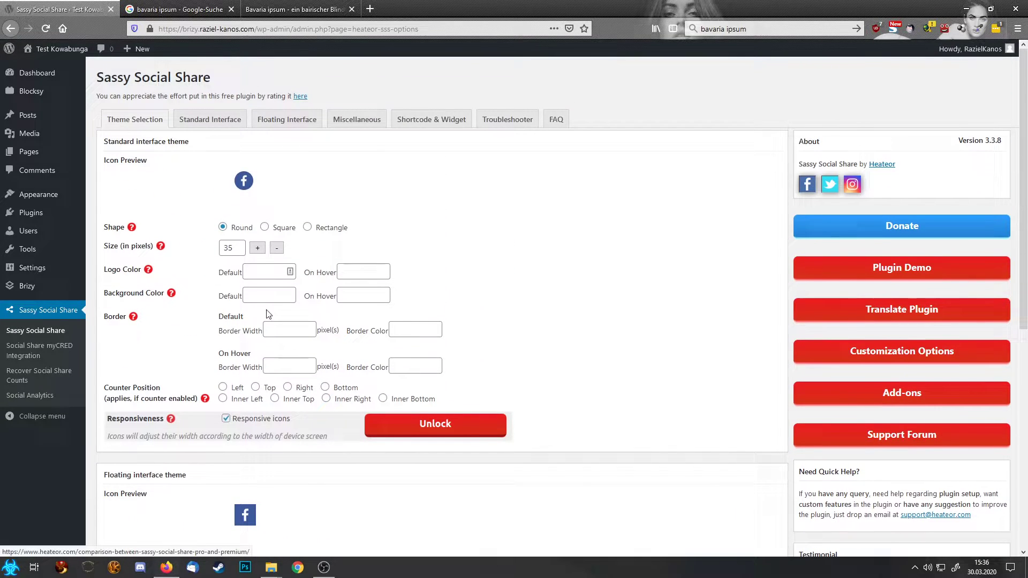
pyautogui.scroll(-5, 214, 404)
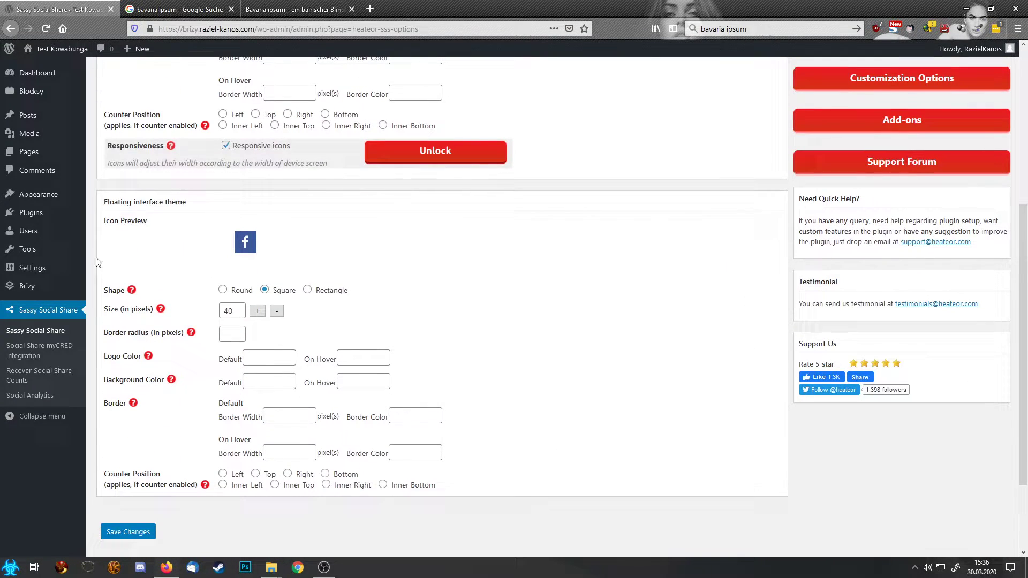
pyautogui.scroll(5, 213, 148)
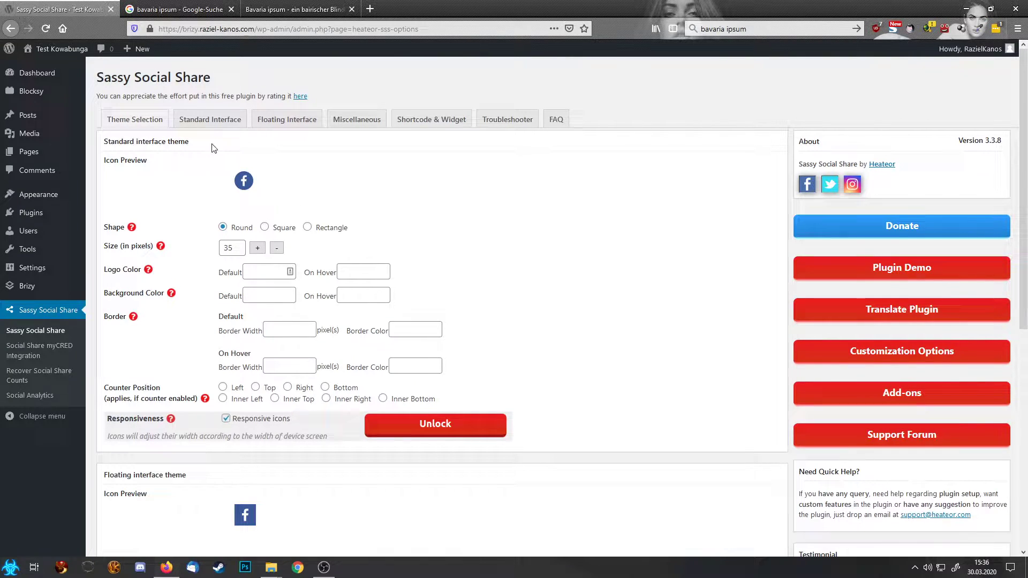
pyautogui.click(219, 128)
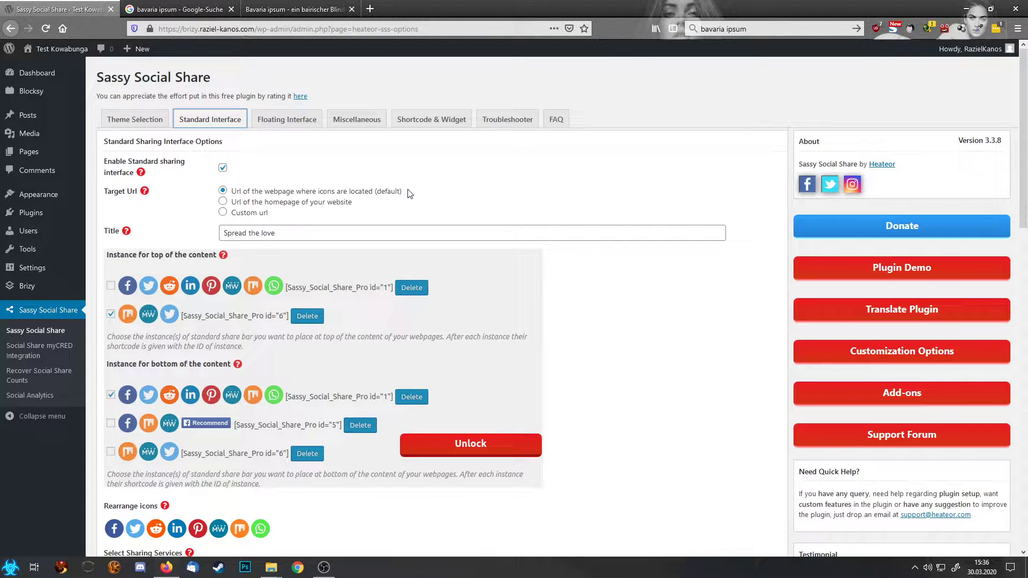
# Step: Uncheck all sharing services: Facebook, Twitter, WhatsApp, Reddit, MeWe, LinkedIn and Pinterest
pyautogui.scroll(-5, 410, 194)
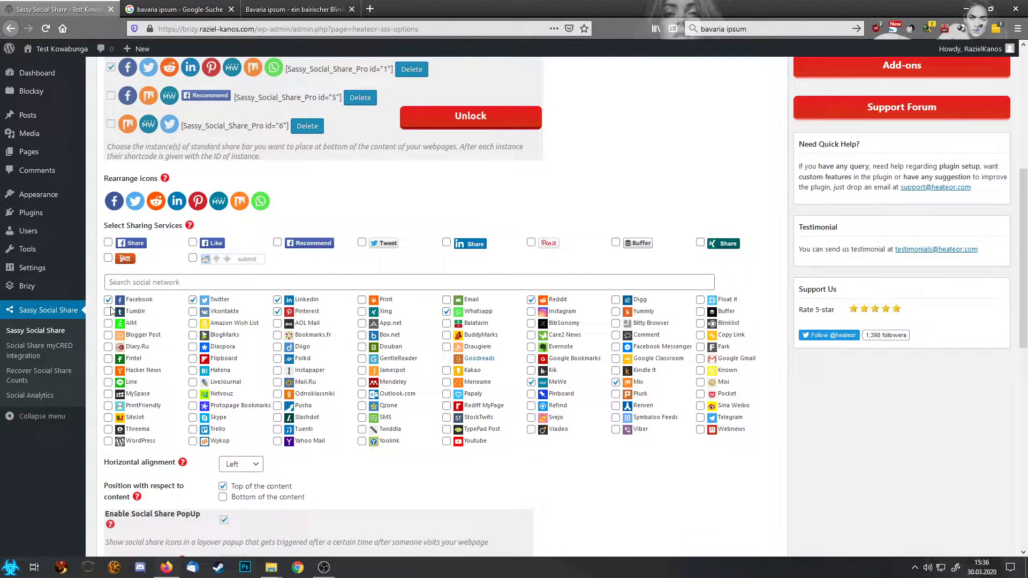
pyautogui.click(108, 300)
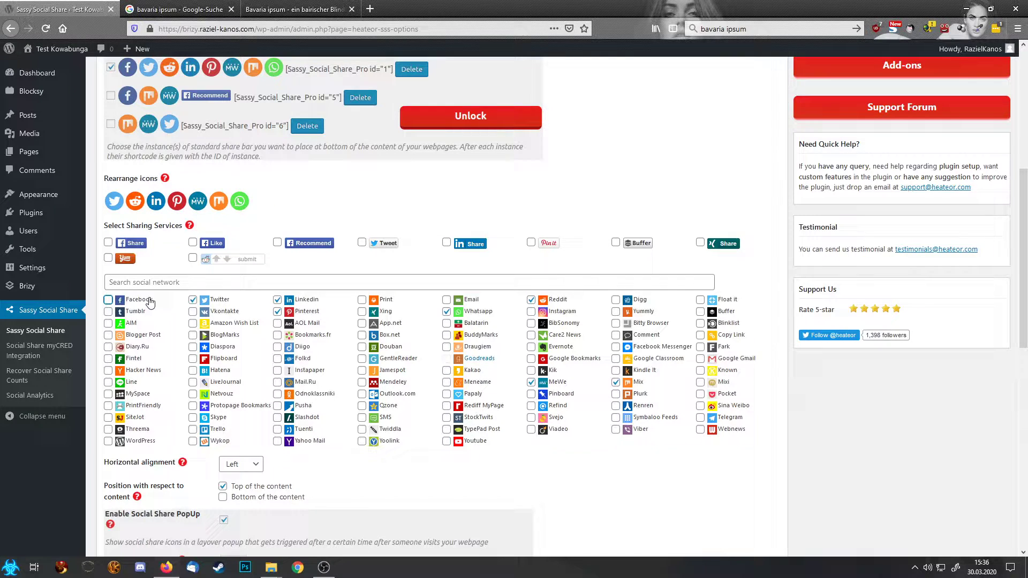
pyautogui.click(193, 300)
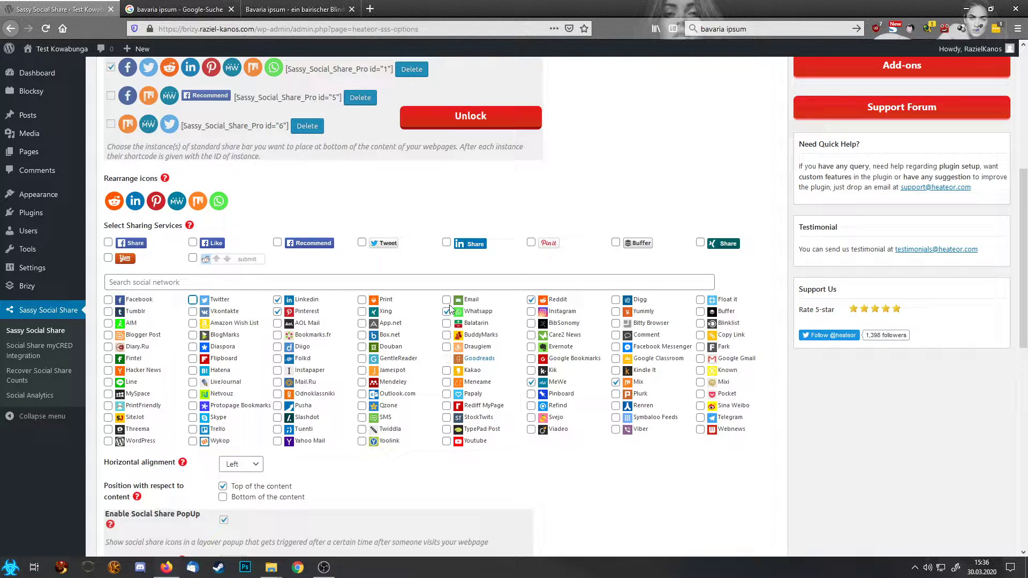
pyautogui.click(447, 311)
pyautogui.click(531, 300)
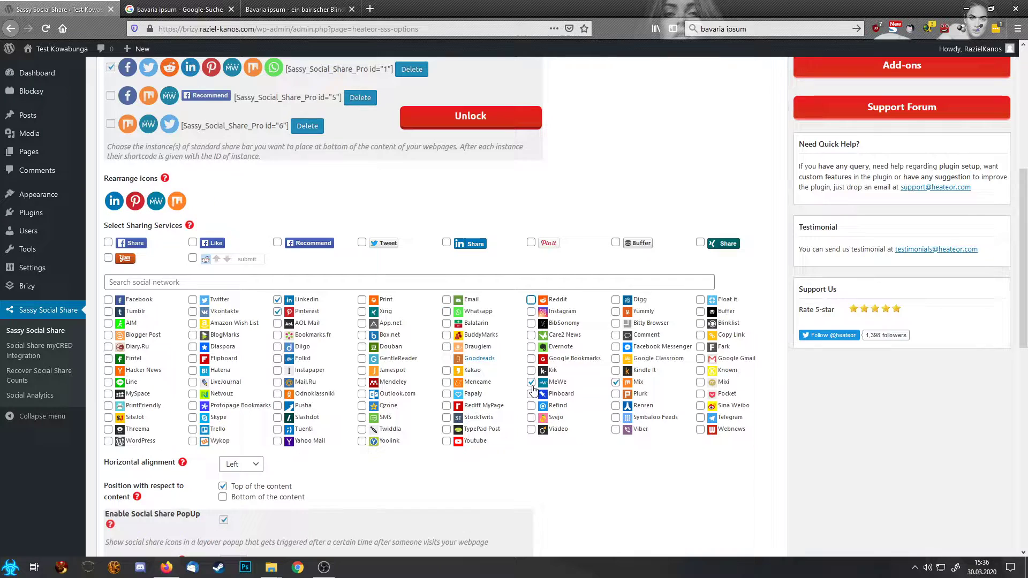
pyautogui.click(531, 382)
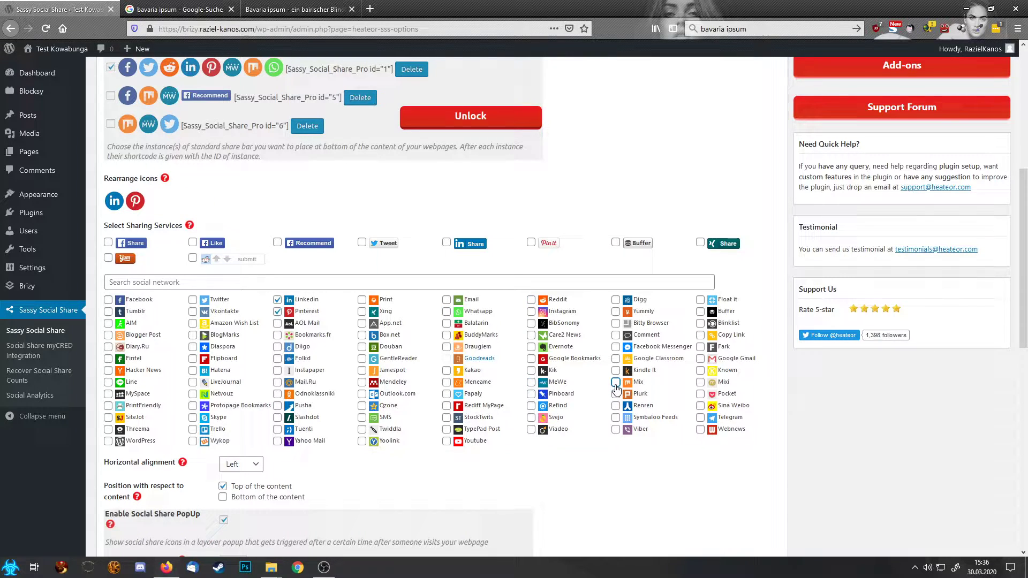
pyautogui.click(278, 300)
pyautogui.click(277, 311)
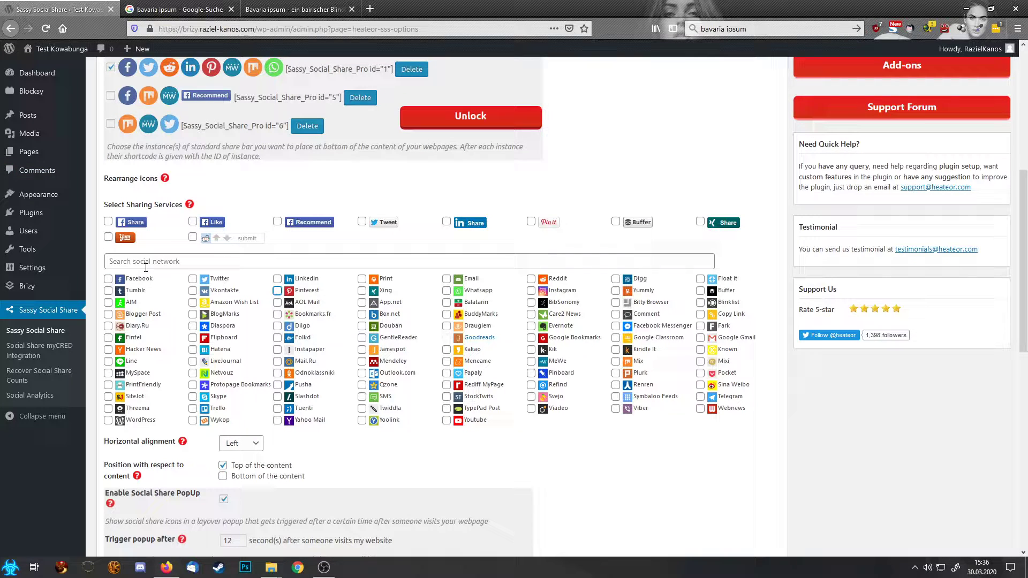
# Step: Check Facebook, Twitter, LinkedIn, Pinterest, Email, WhatsApp and Instagram in that order
pyautogui.click(108, 279)
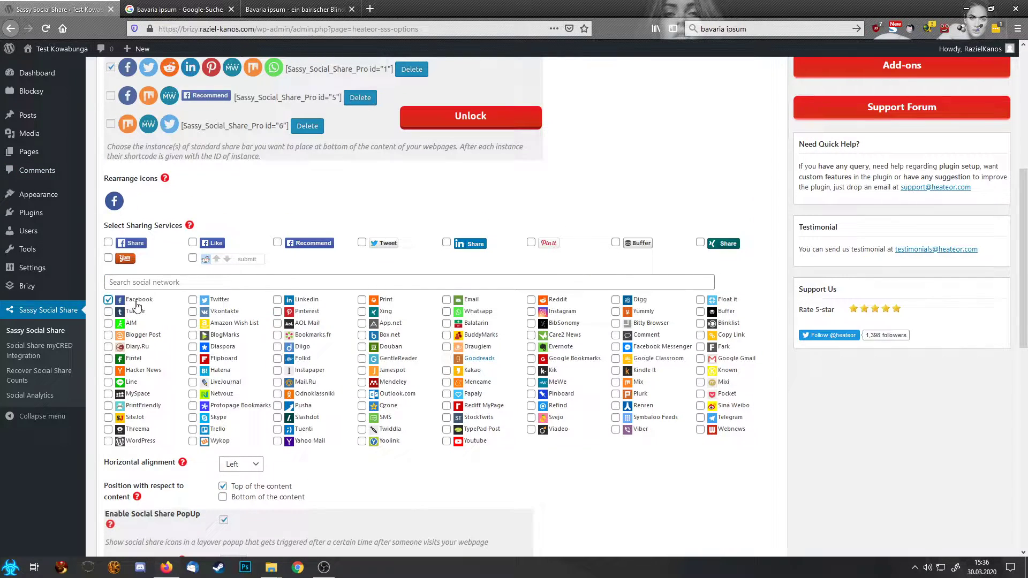
pyautogui.click(193, 300)
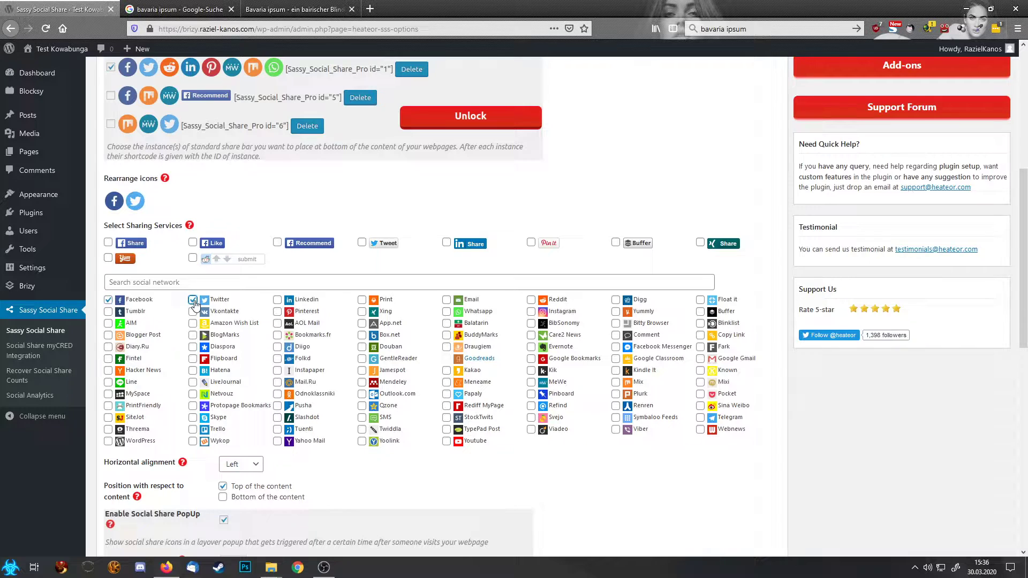
pyautogui.click(277, 301)
pyautogui.click(278, 312)
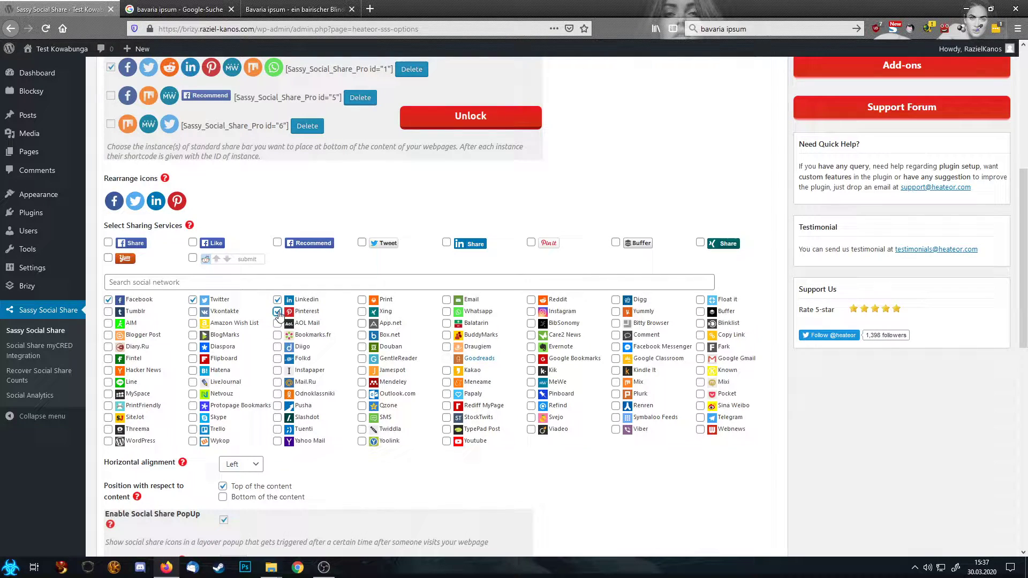
pyautogui.click(448, 300)
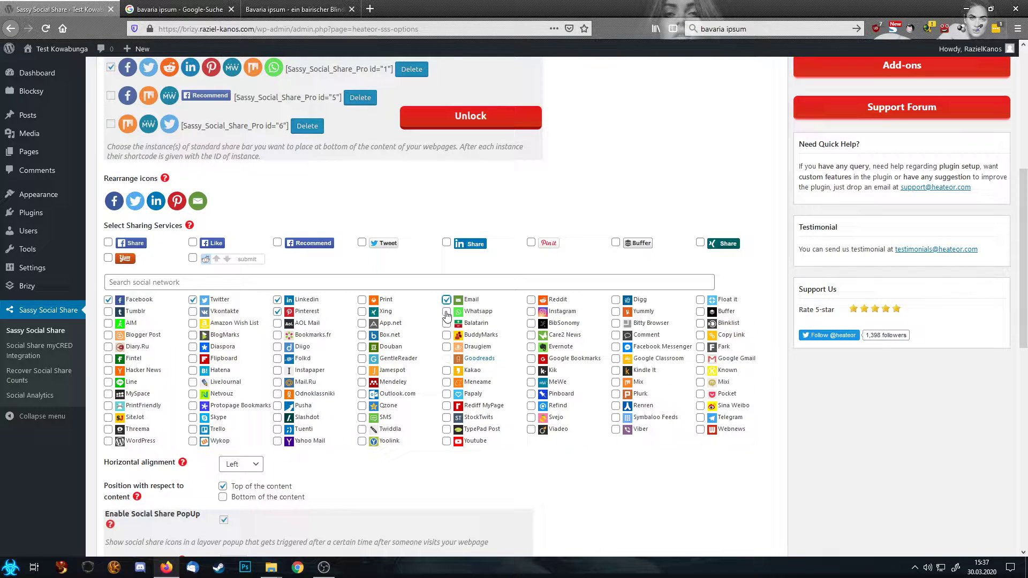
pyautogui.click(448, 313)
pyautogui.click(532, 313)
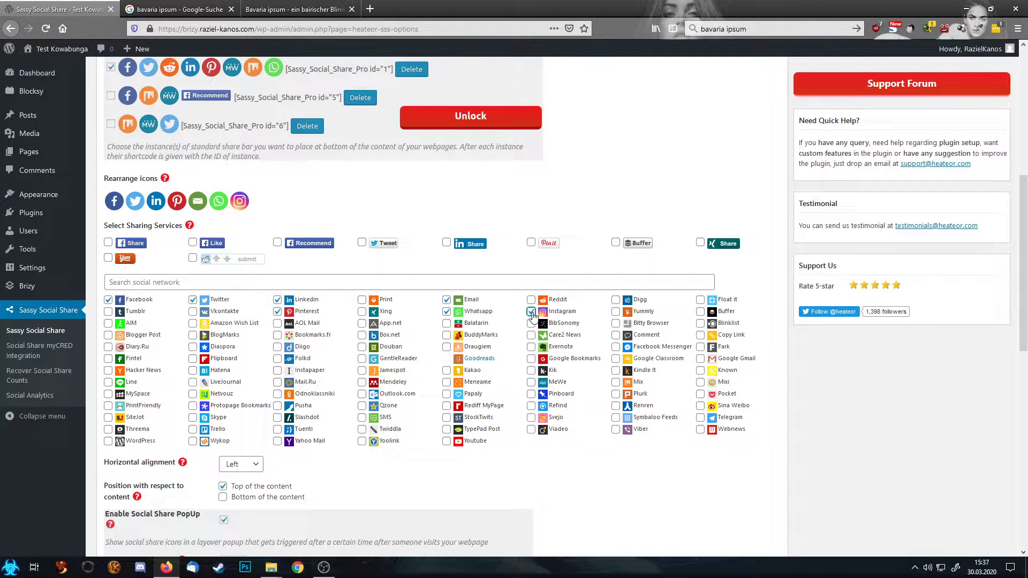
# Step: Uncheck 'Top of the content' and the Posts and Pages placement options
pyautogui.scroll(-5, 350, 424)
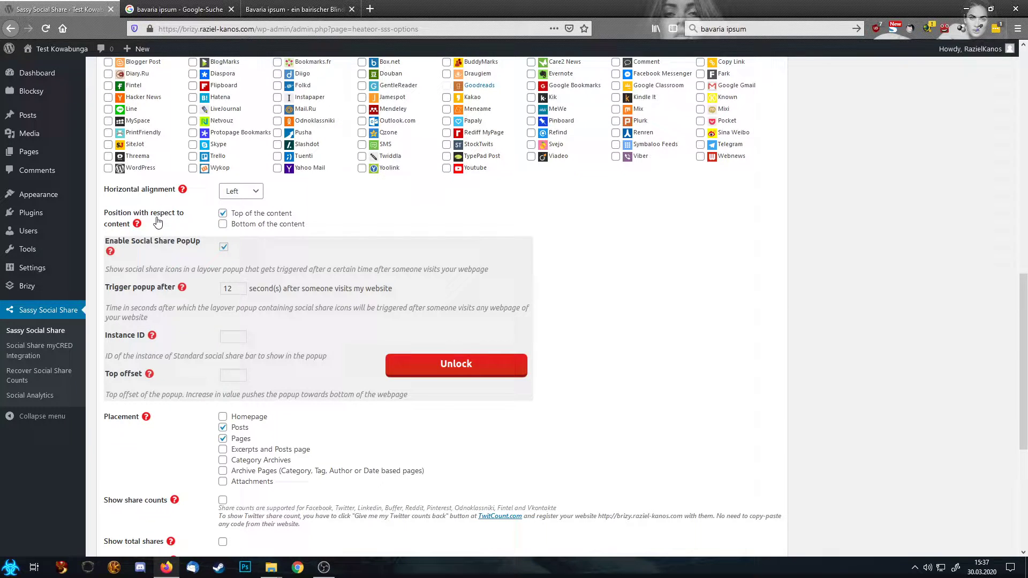
pyautogui.click(223, 215)
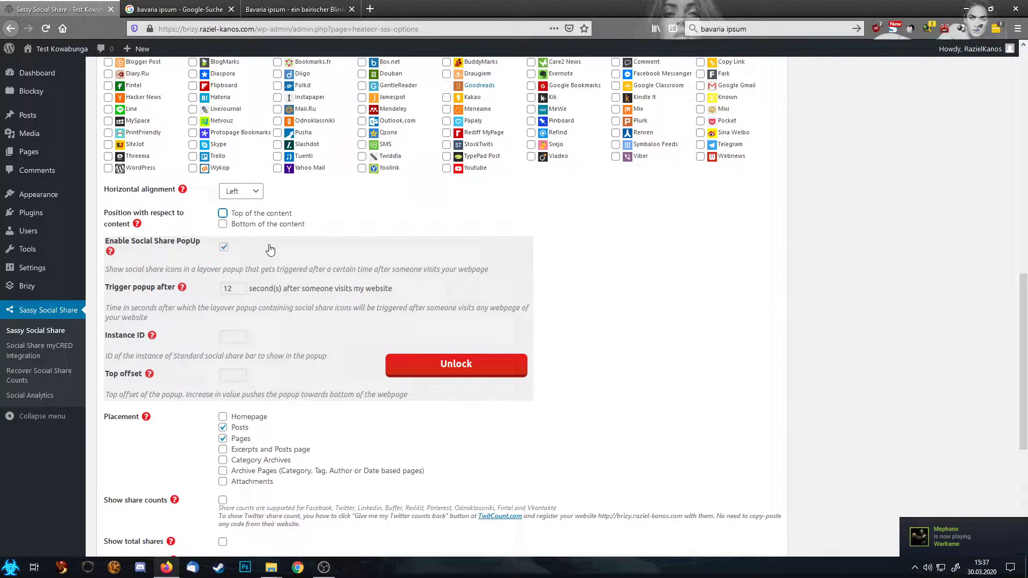
pyautogui.click(240, 428)
pyautogui.click(240, 439)
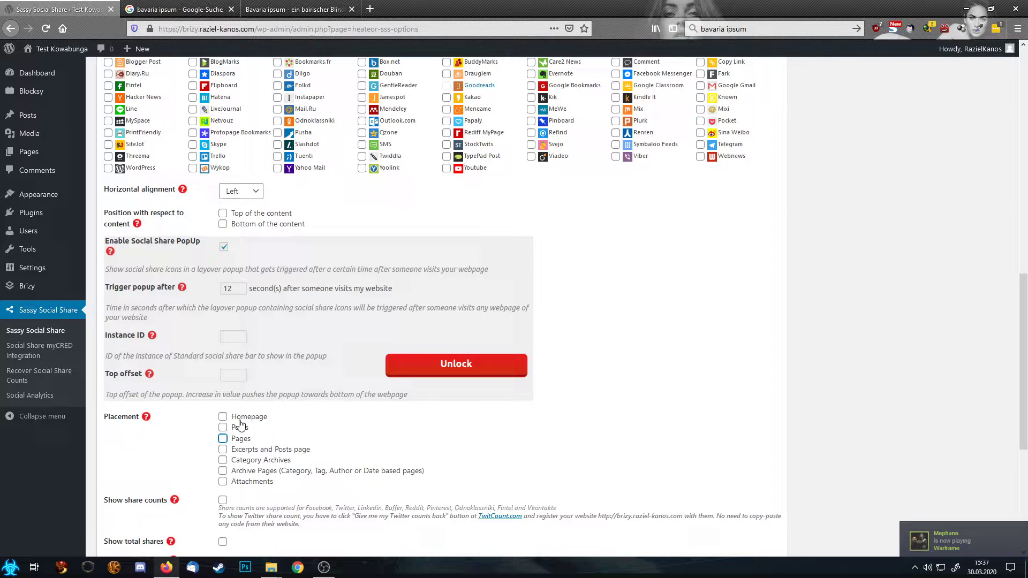
pyautogui.scroll(-3, 257, 290)
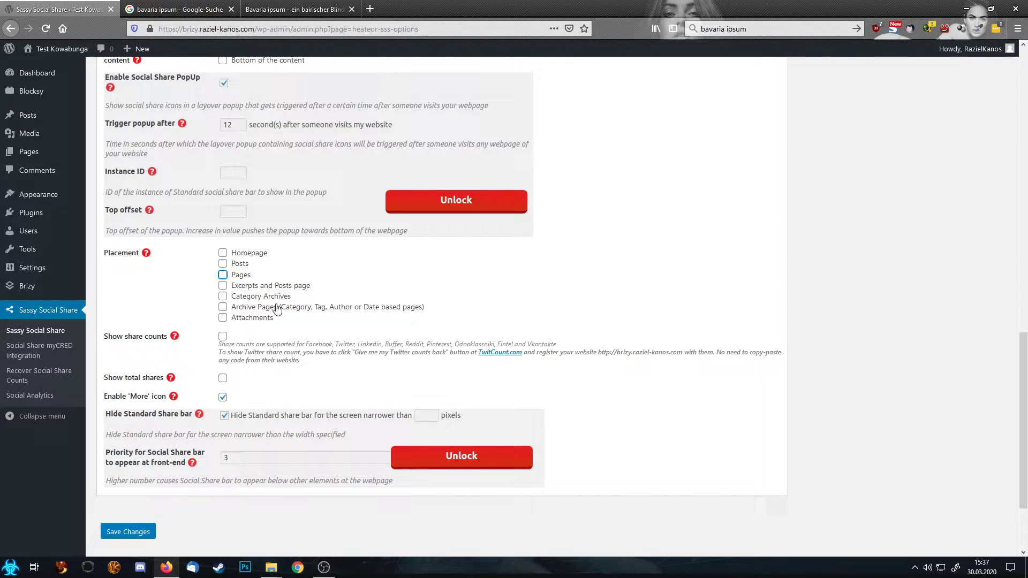
pyautogui.scroll(15, 271, 300)
pyautogui.scroll(6, 278, 306)
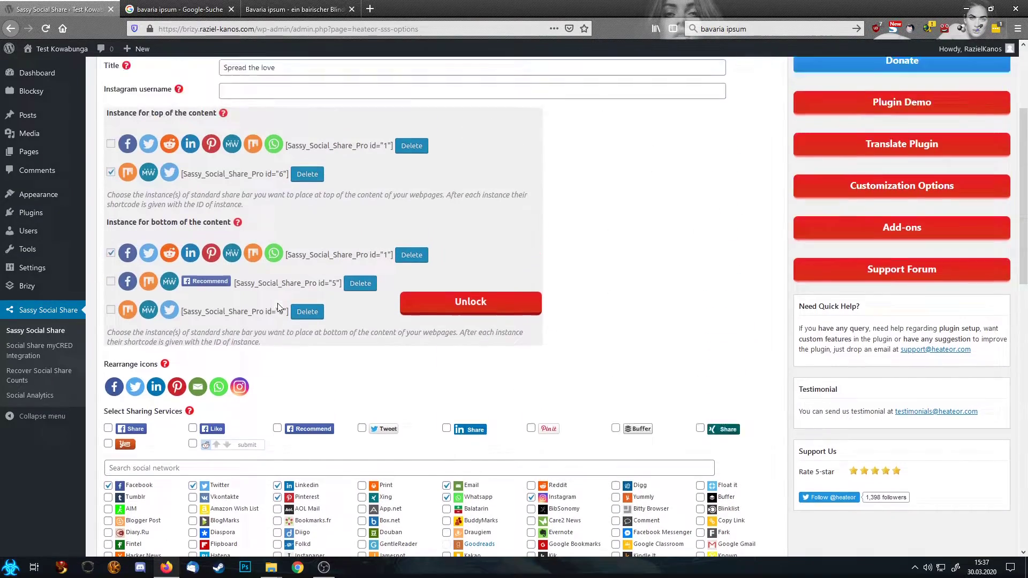
pyautogui.scroll(-20, 283, 306)
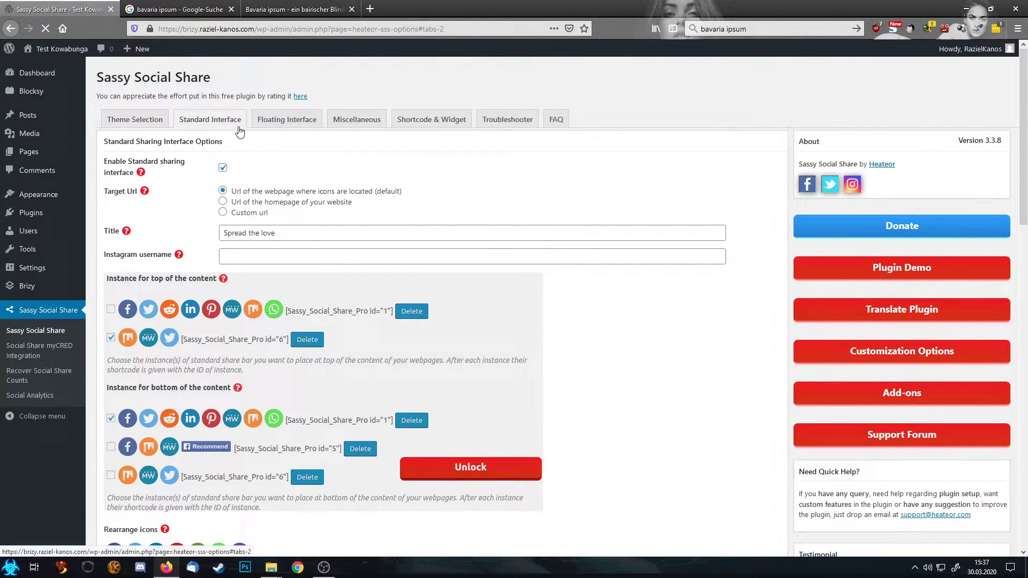
# Step: Disable the floating sharing interface on the Floating Interface tab
pyautogui.click(289, 121)
pyautogui.scroll(-10, 308, 273)
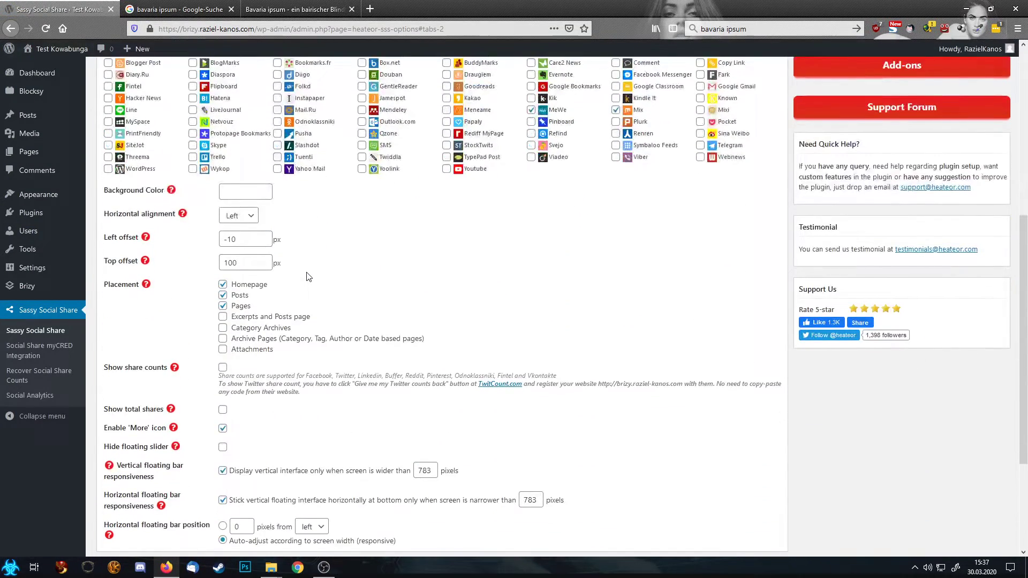
pyautogui.scroll(10, 308, 277)
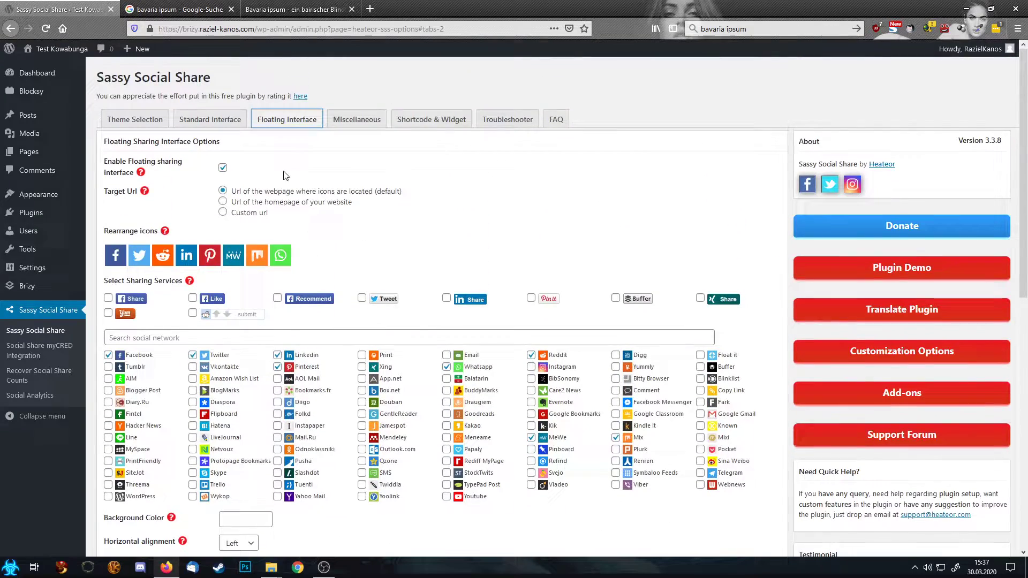
pyautogui.click(222, 169)
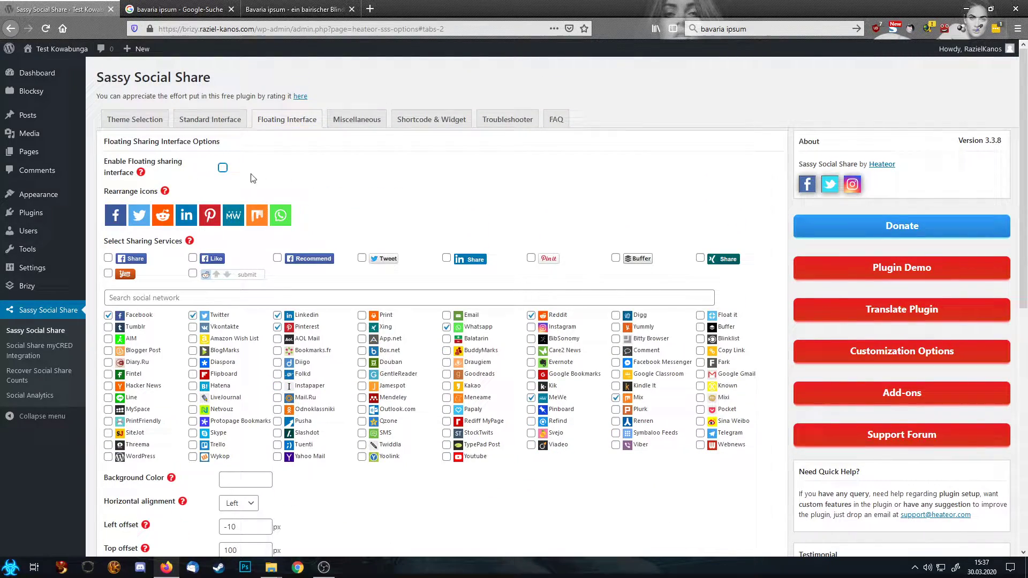
# Step: Save the Sassy Social Share settings and view the Miscellaneous options
pyautogui.scroll(-8, 171, 426)
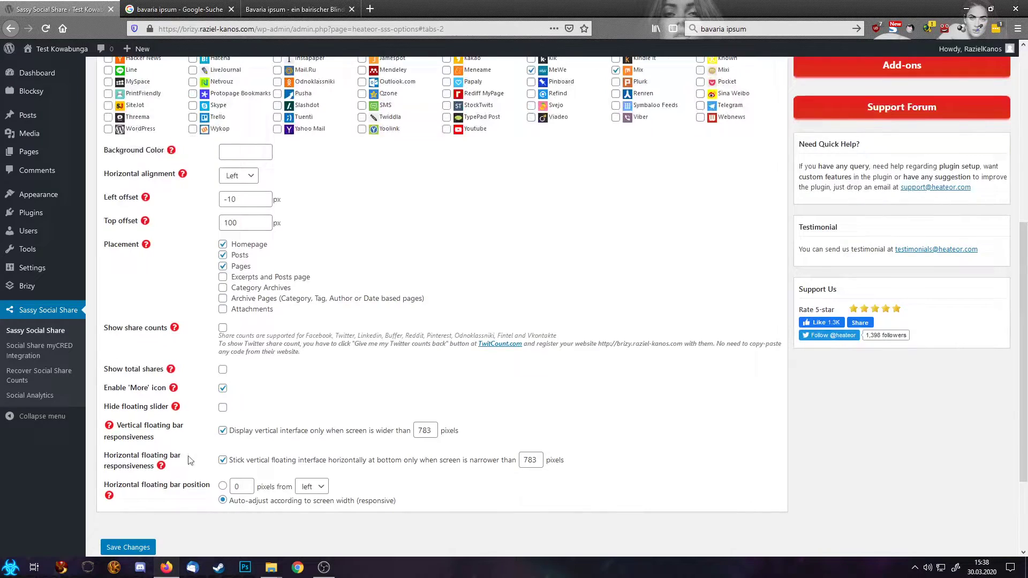
pyautogui.click(148, 424)
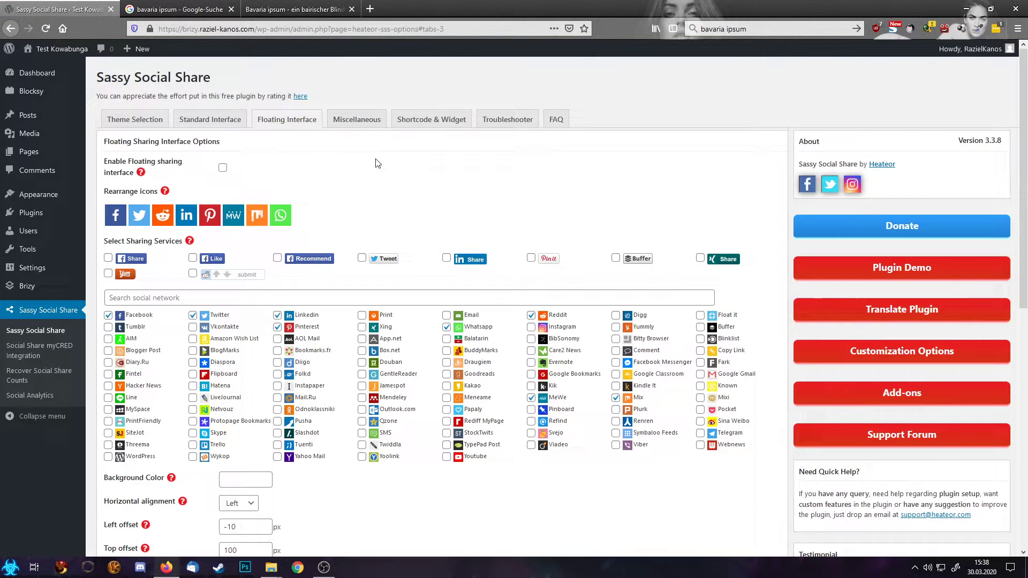
pyautogui.click(366, 132)
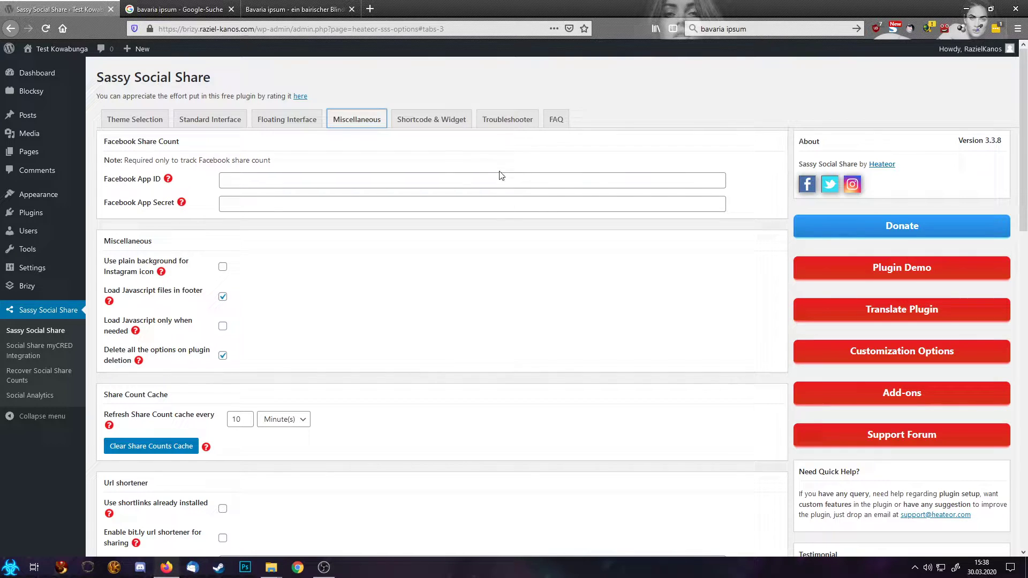
# Step: Open the Social Share Shortcode & Widget documentation for the [Sassy_Social_Share] shortcode
pyautogui.click(424, 129)
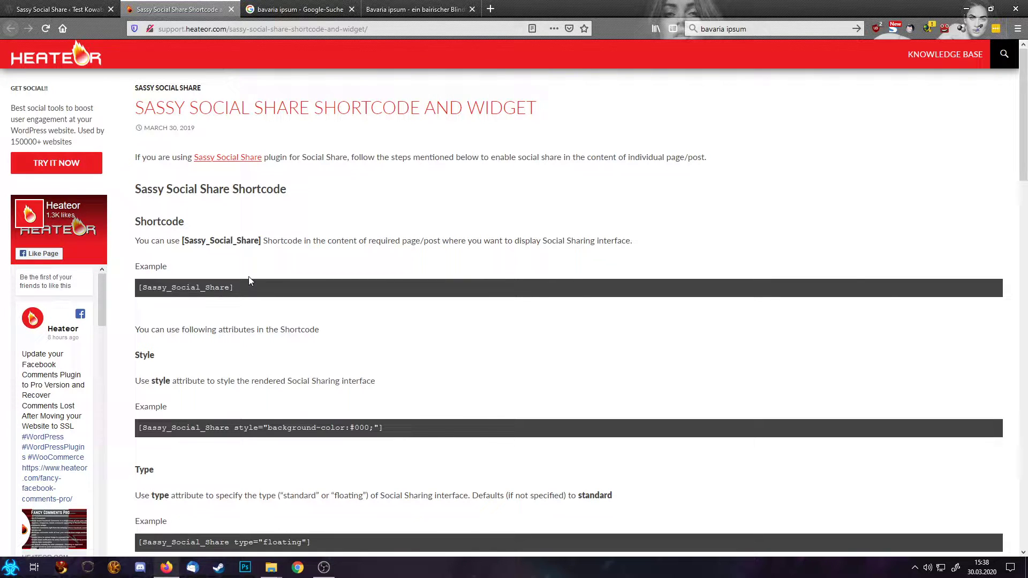
# Step: Select the [Sassy_Social_Share] example shortcode and return to the WordPress settings tab
pyautogui.moveTo(249, 290); pyautogui.dragTo(135, 292)
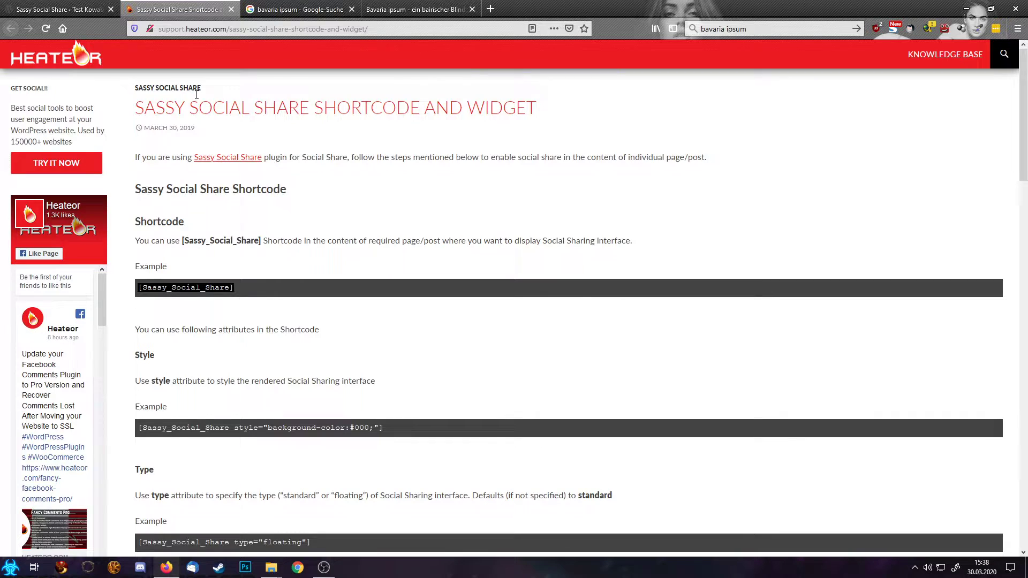
pyautogui.click(69, 9)
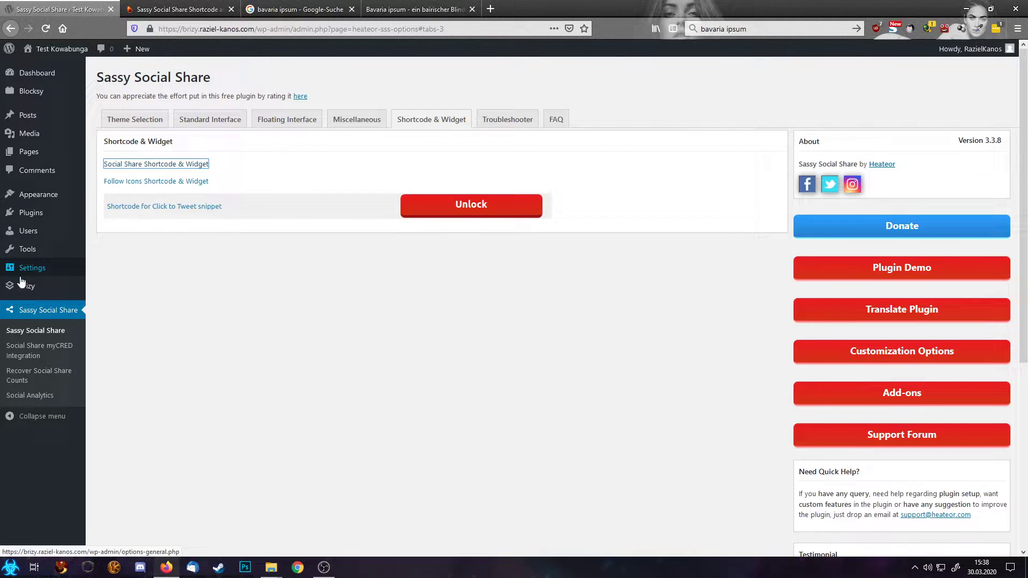
# Step: In Settings > TOC+, uncheck 'page' under auto-insert content types and review the main options
pyautogui.moveTo(25, 273)
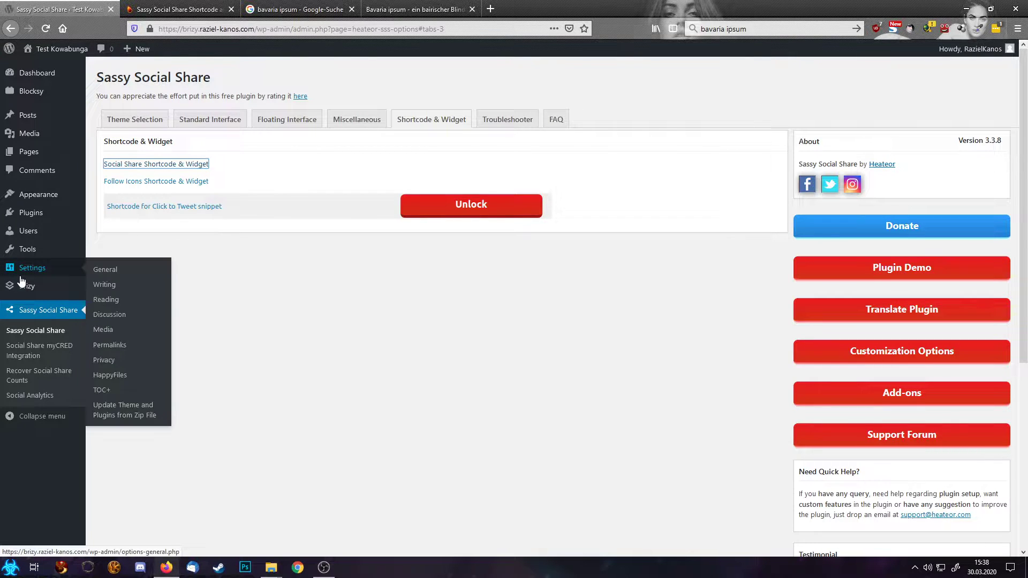
pyautogui.click(104, 395)
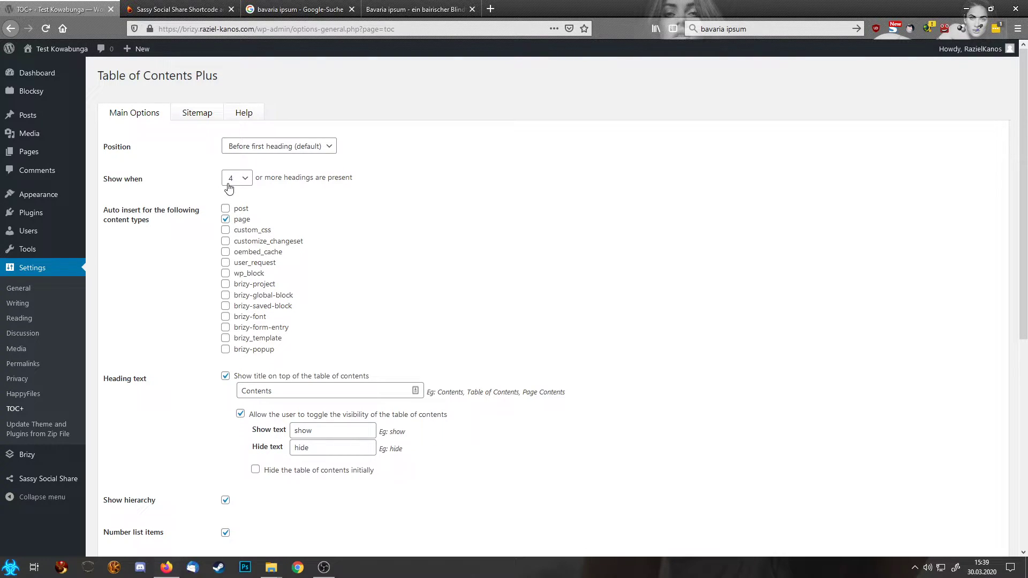
pyautogui.click(226, 221)
pyautogui.scroll(-3, 177, 398)
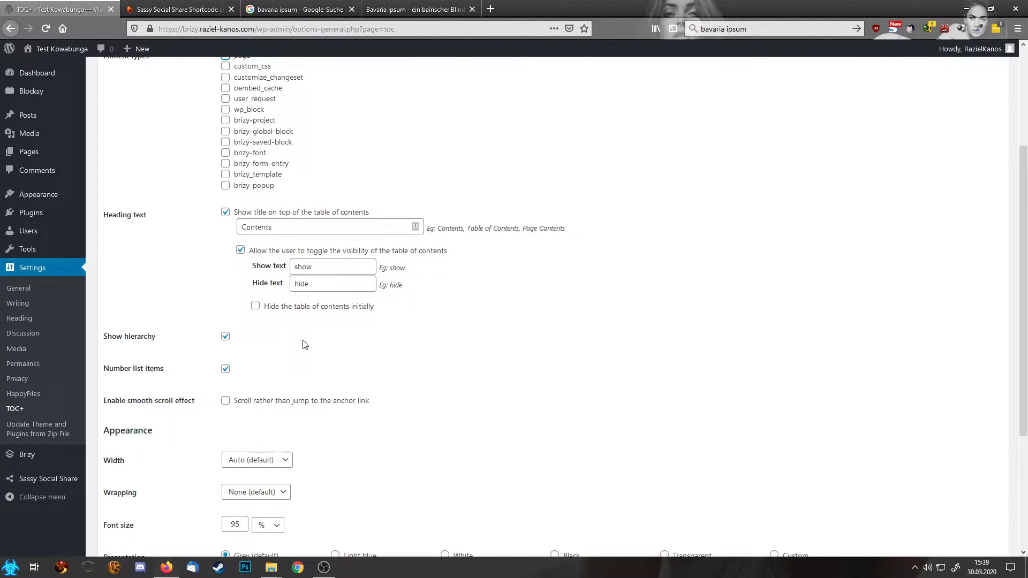
pyautogui.scroll(-4, 306, 348)
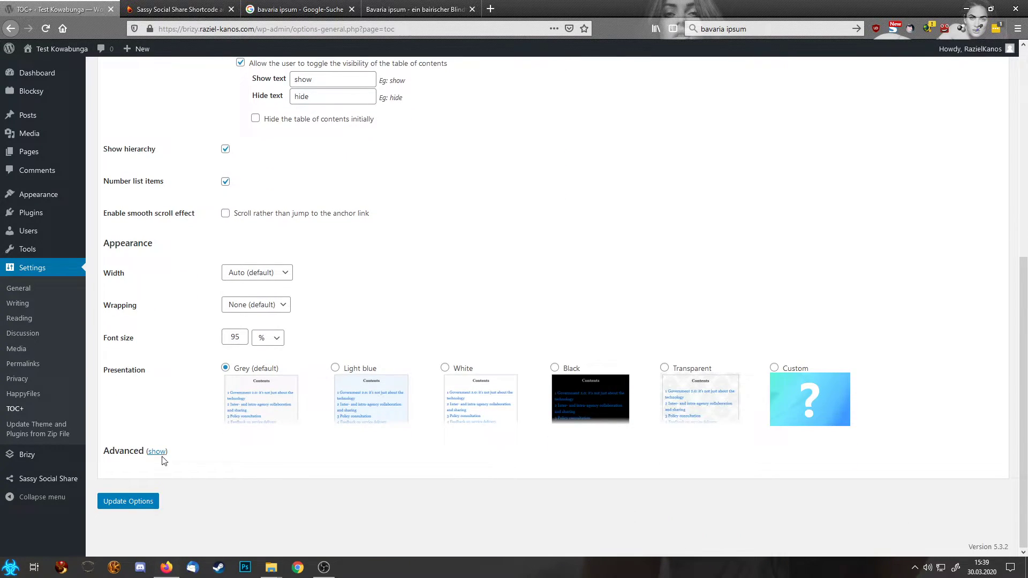
# Step: Uncheck 'heading 1 - h1' in the Advanced heading levels and save with Update Options
pyautogui.click(157, 452)
pyautogui.scroll(-6, 173, 409)
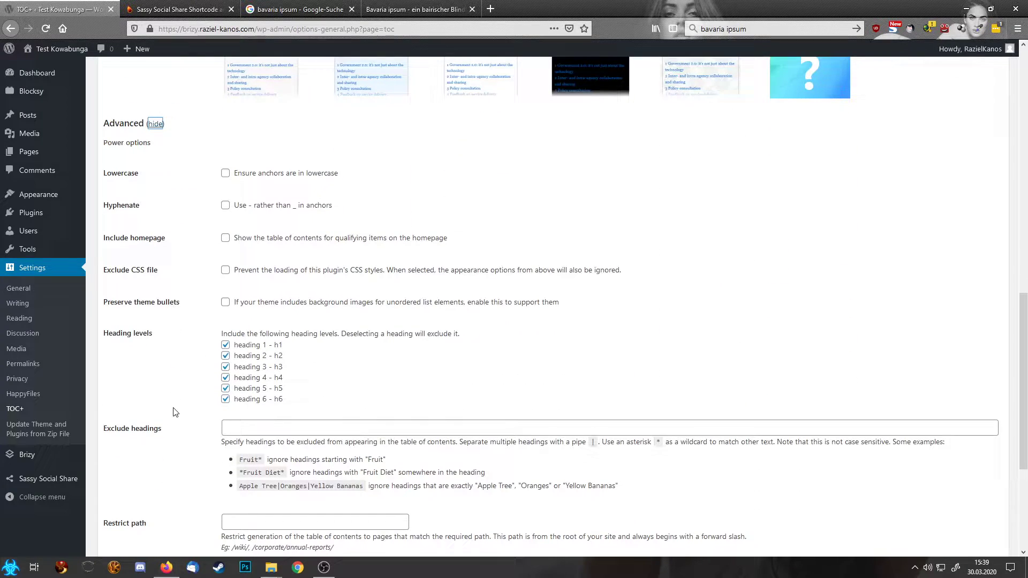
pyautogui.click(225, 345)
pyautogui.scroll(4, 327, 352)
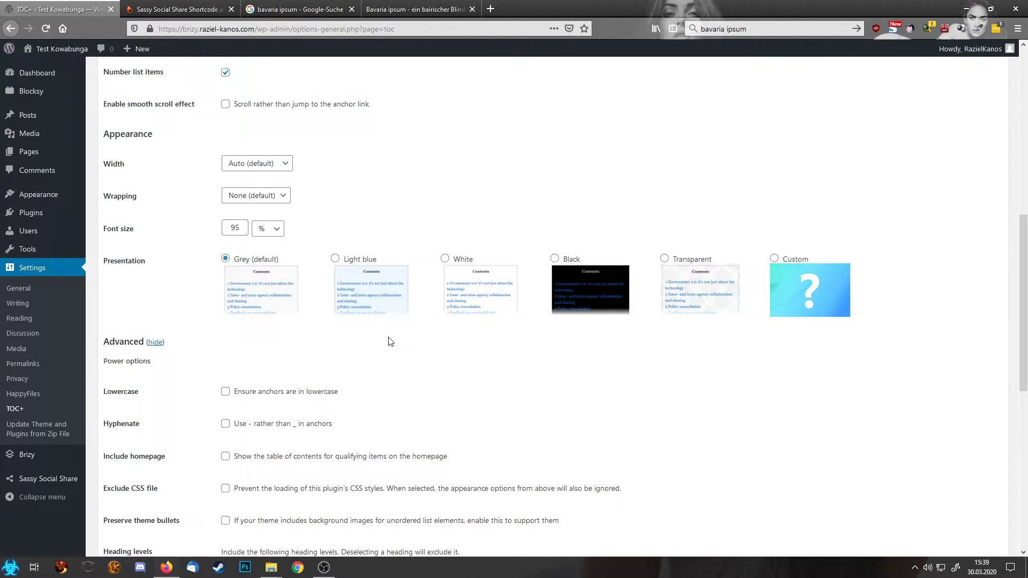
pyautogui.scroll(-8, 390, 342)
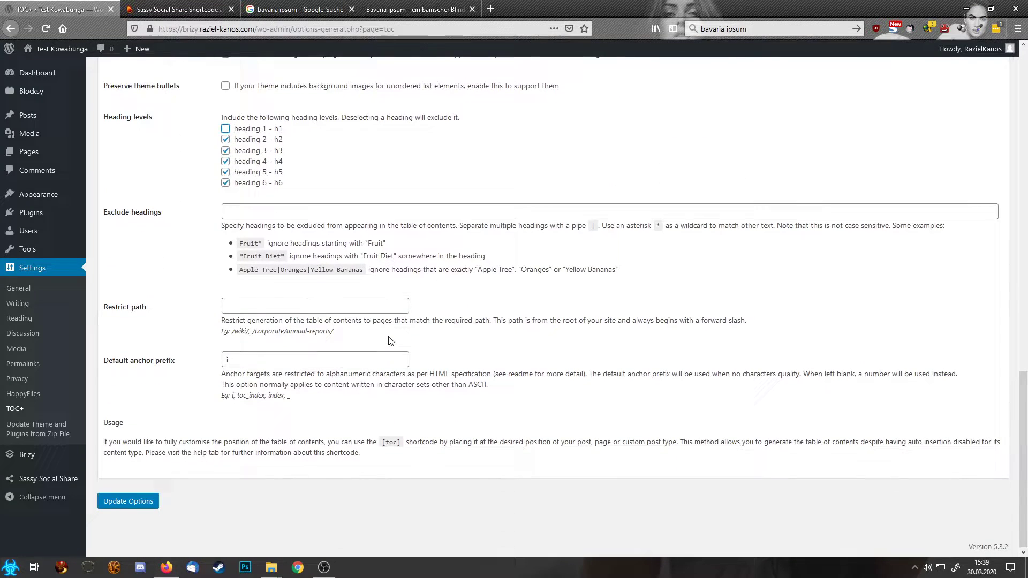
pyautogui.click(130, 500)
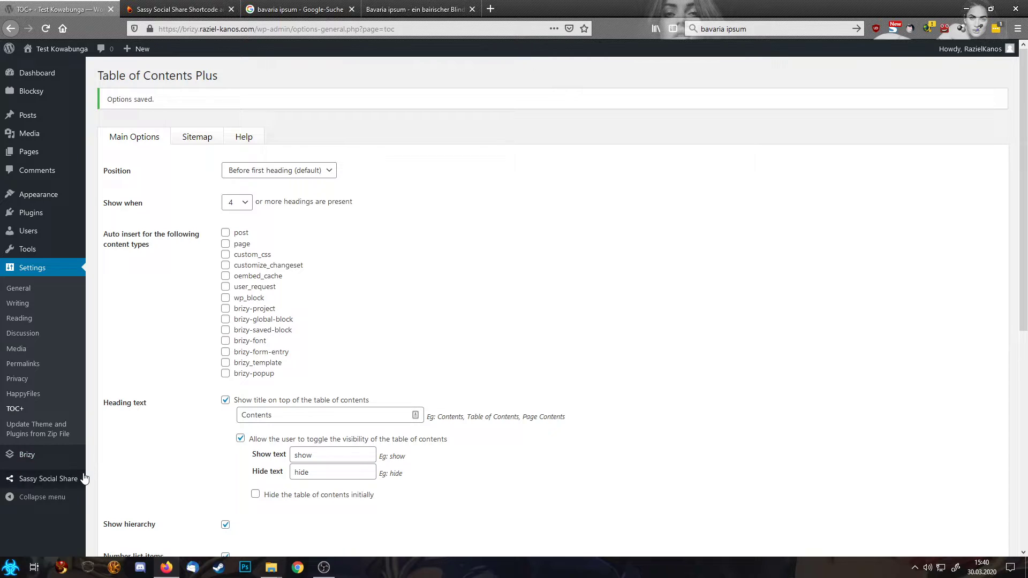
# Step: Edit the Hello world post in Brizy and insert an empty block below its last section
pyautogui.moveTo(41, 121)
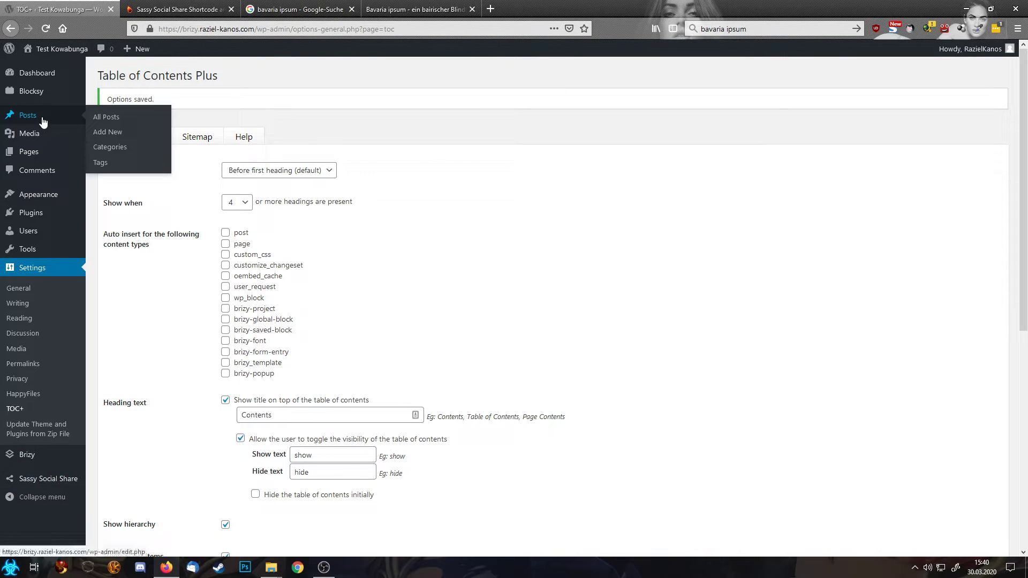
pyautogui.click(105, 122)
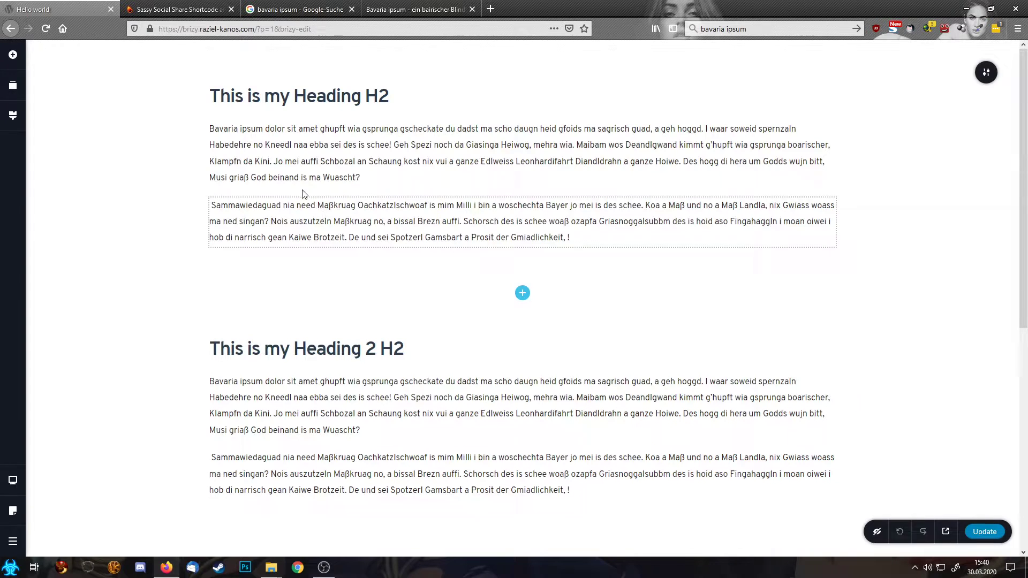
pyautogui.scroll(-7, 303, 193)
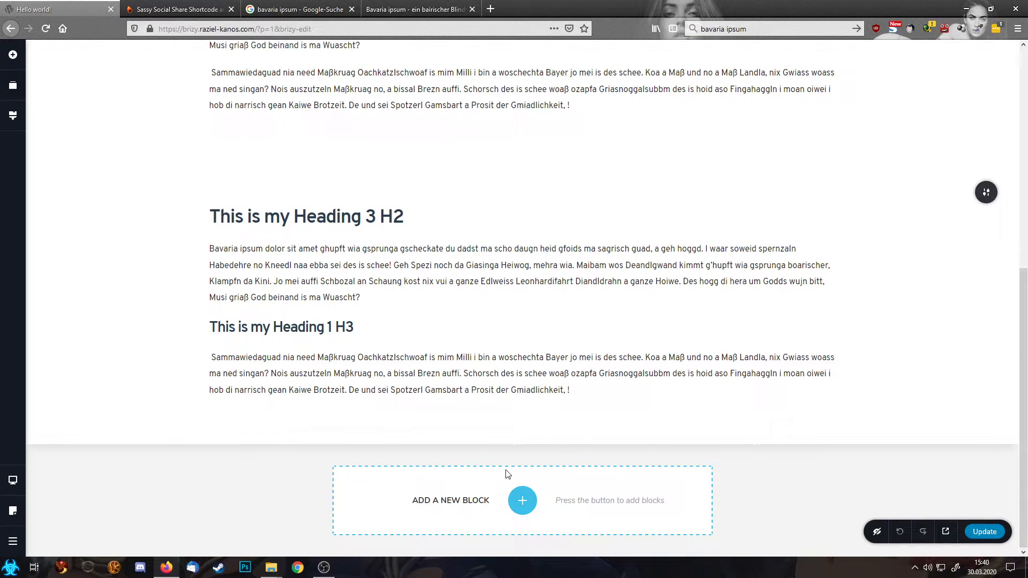
pyautogui.click(528, 502)
pyautogui.click(325, 186)
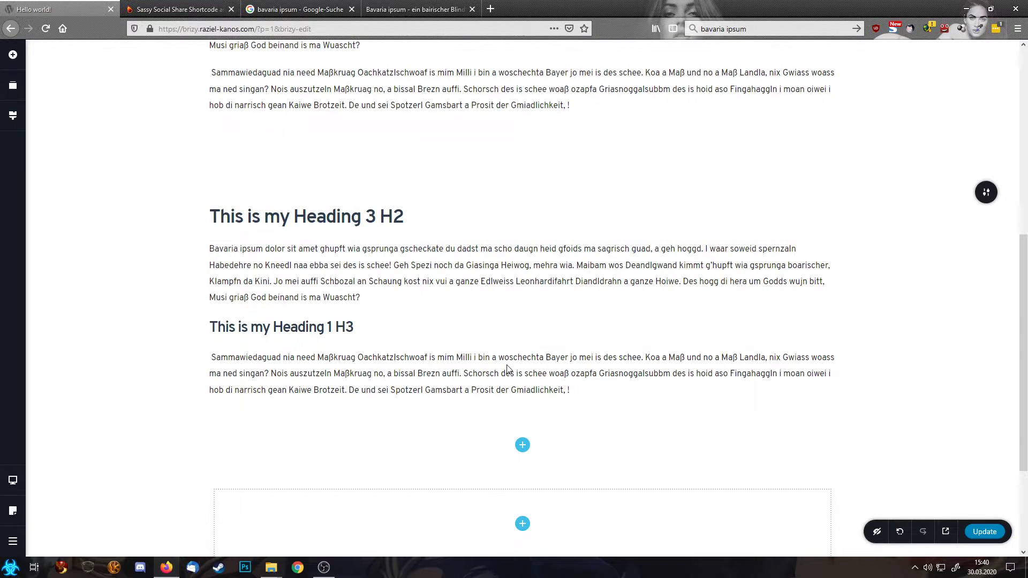
pyautogui.click(502, 292)
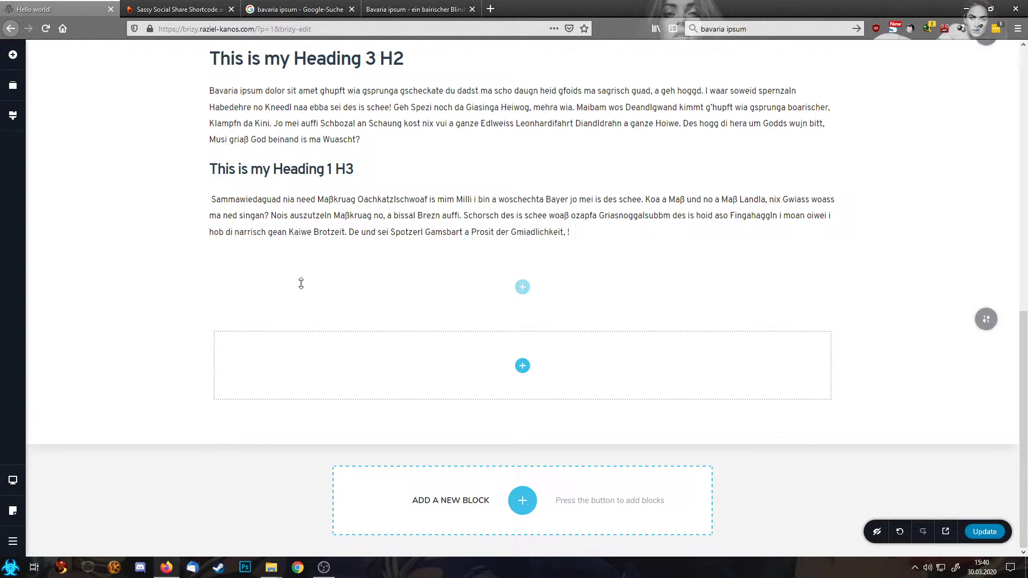
pyautogui.click(12, 56)
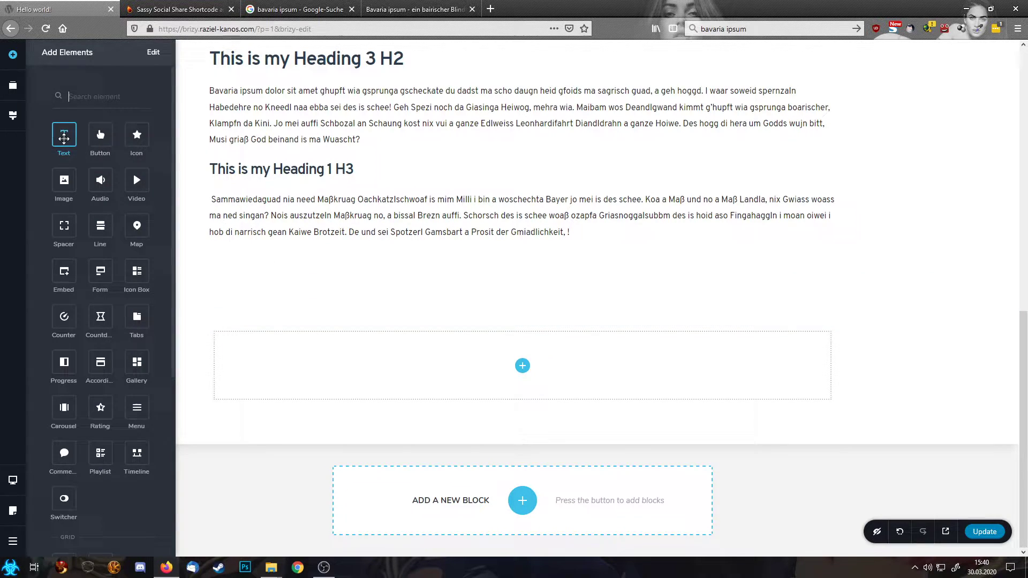
# Step: Drop a Text element into the new block and replace its text with the dynamic #Post Title
pyautogui.moveTo(64, 135); pyautogui.dragTo(523, 367)
pyautogui.click(492, 397)
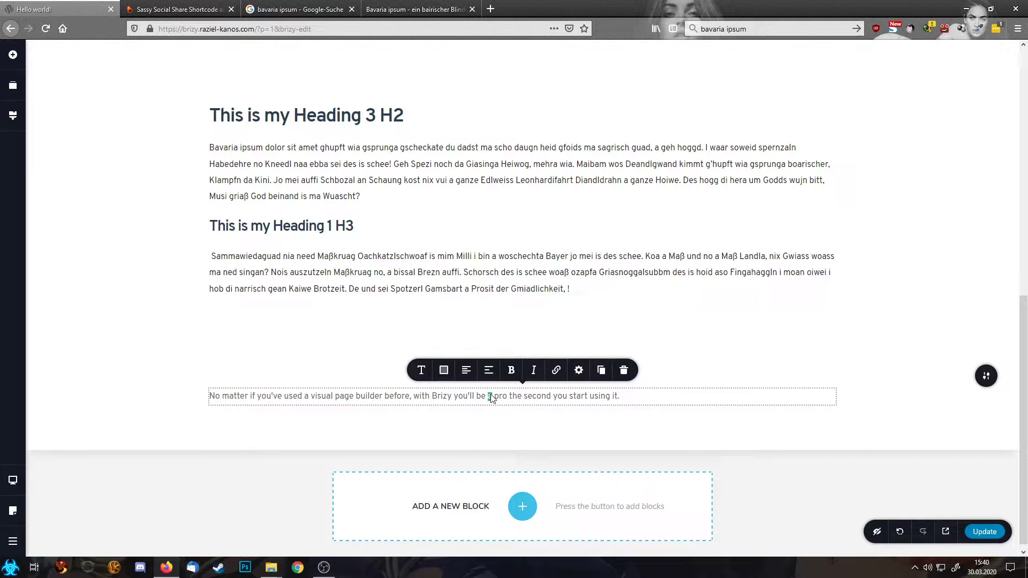
pyautogui.hotkey('ctrl', 'a')
pyautogui.write('#')
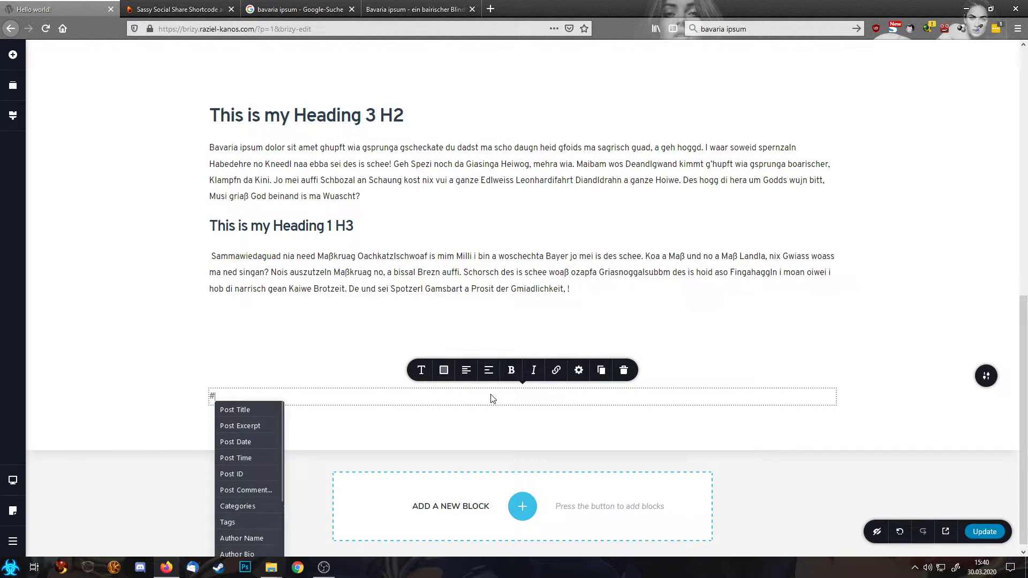
pyautogui.click(250, 411)
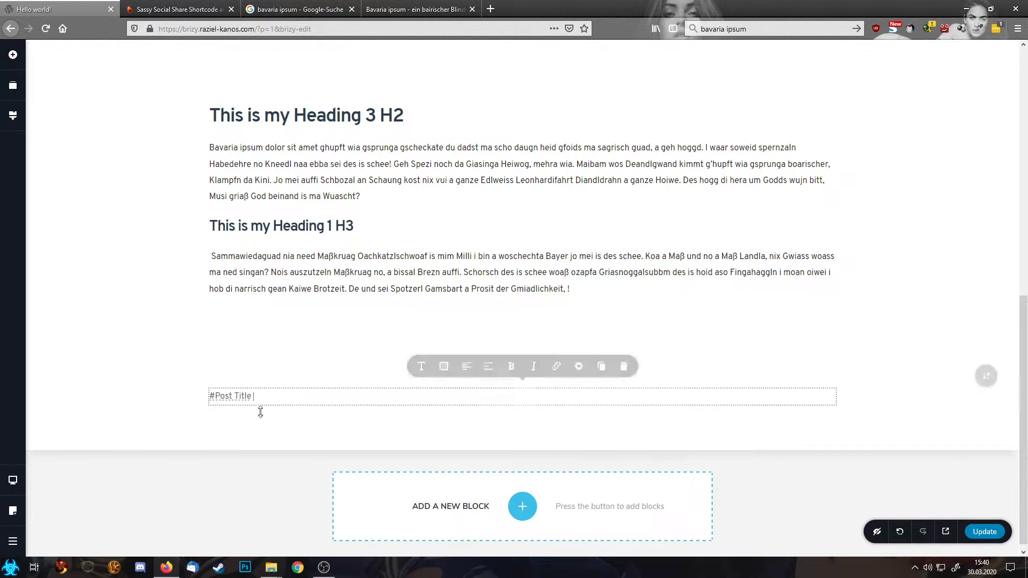
# Step: Centre the title, style it as Heading 1 and set its HTML tag to H1
pyautogui.click(470, 372)
pyautogui.click(421, 370)
pyautogui.click(467, 263)
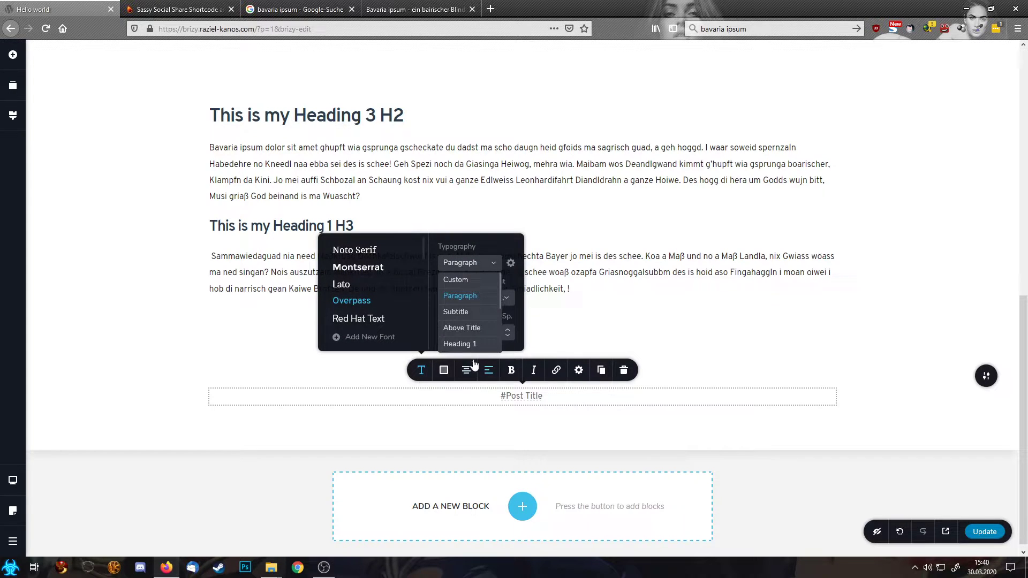
pyautogui.click(460, 344)
pyautogui.click(579, 371)
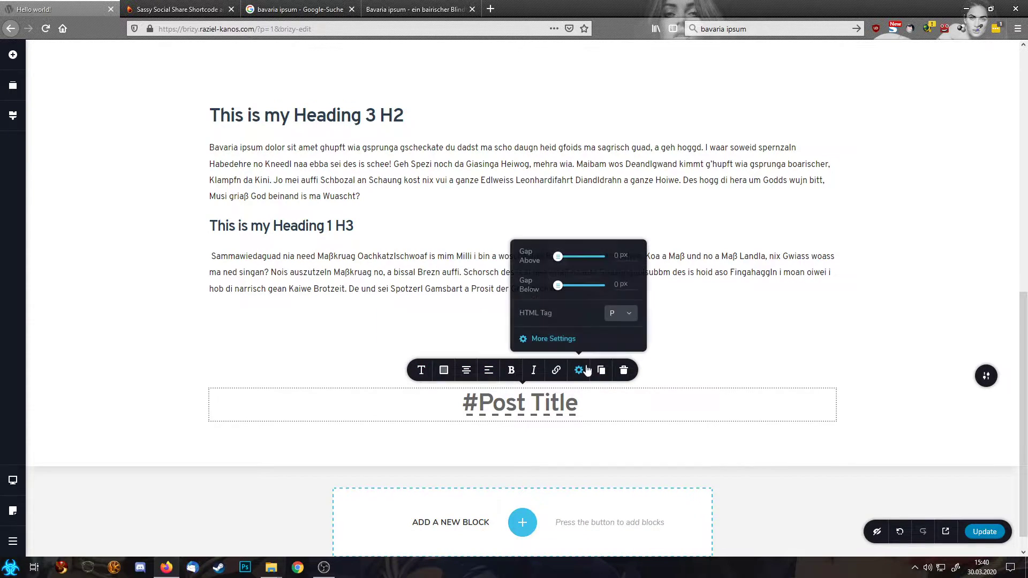
pyautogui.click(612, 316)
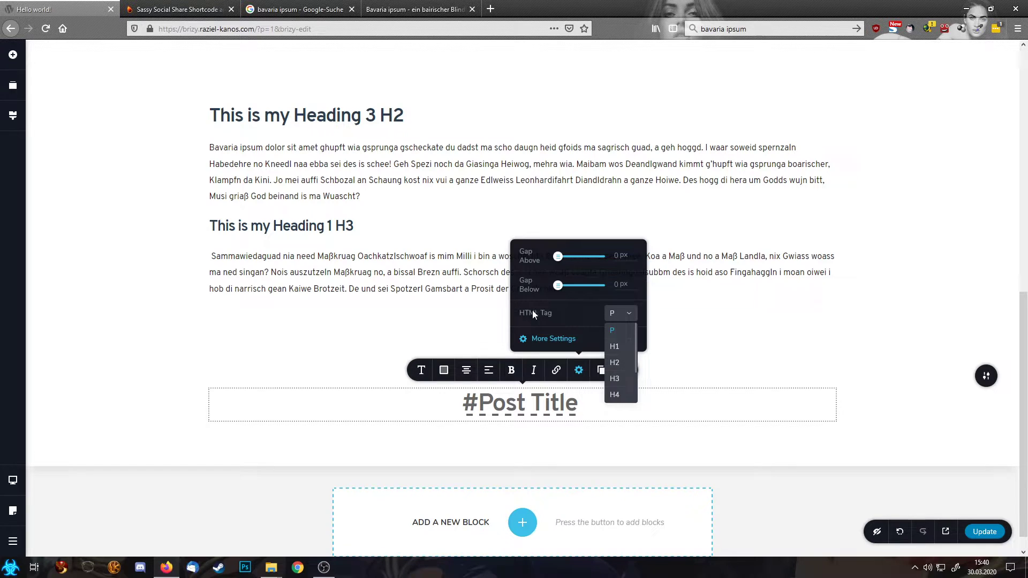
pyautogui.click(615, 347)
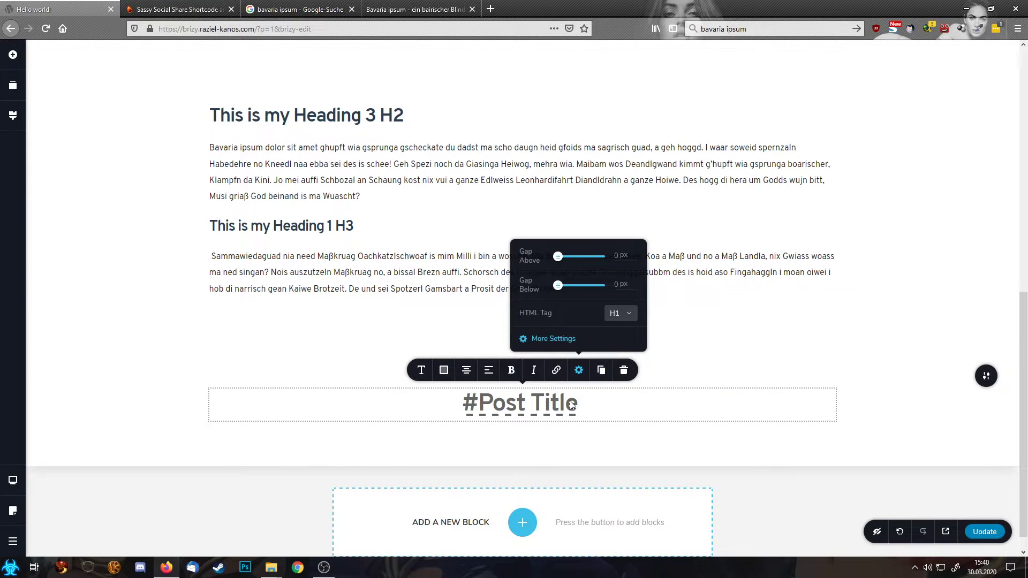
pyautogui.click(13, 55)
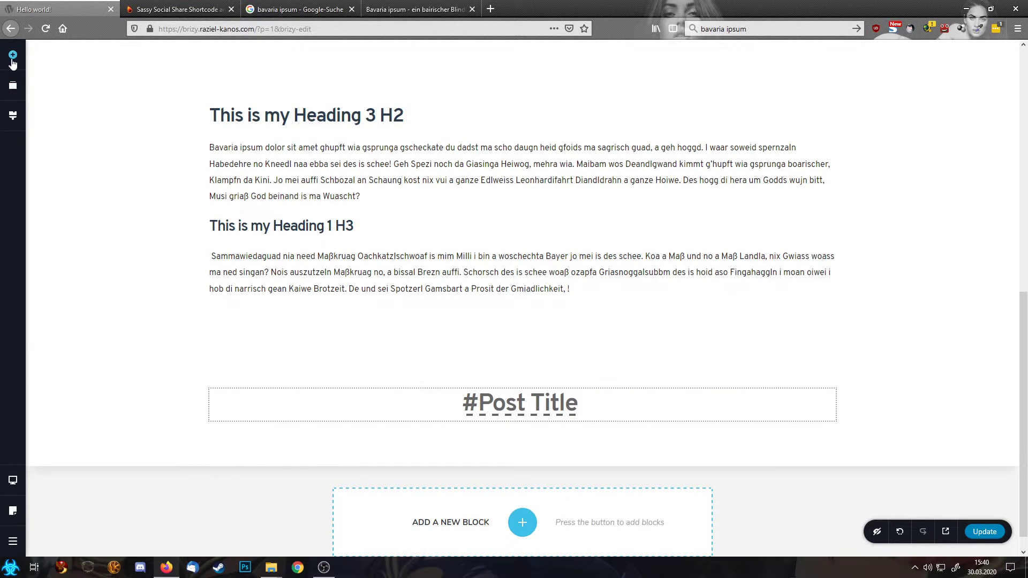
# Step: Add Post Info below the #Post Title, Breadcrumbs above it, and a shortened Spacer on top
pyautogui.scroll(-1, 224, 238)
pyautogui.scroll(-5, 143, 288)
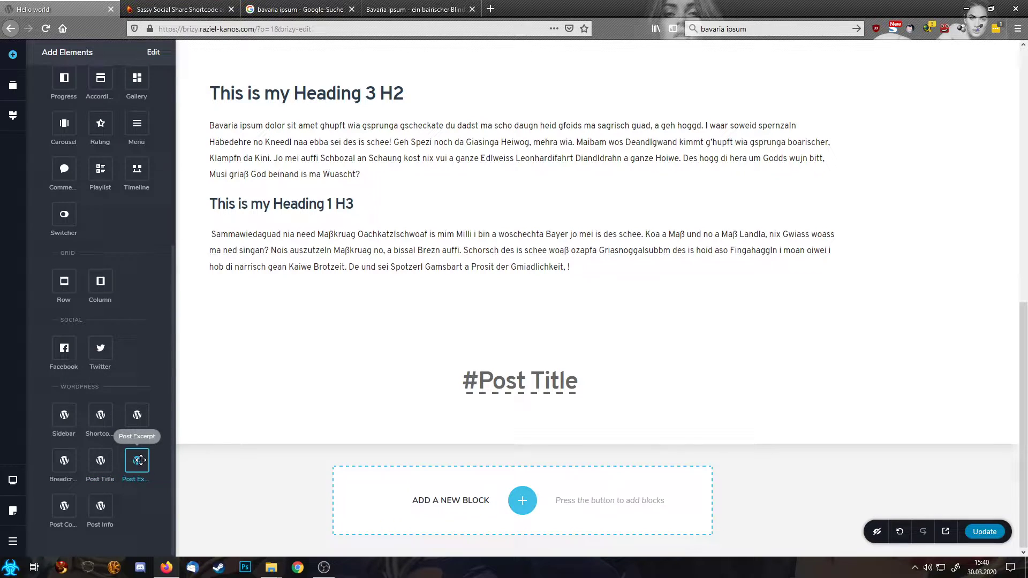
pyautogui.moveTo(139, 460); pyautogui.dragTo(525, 404)
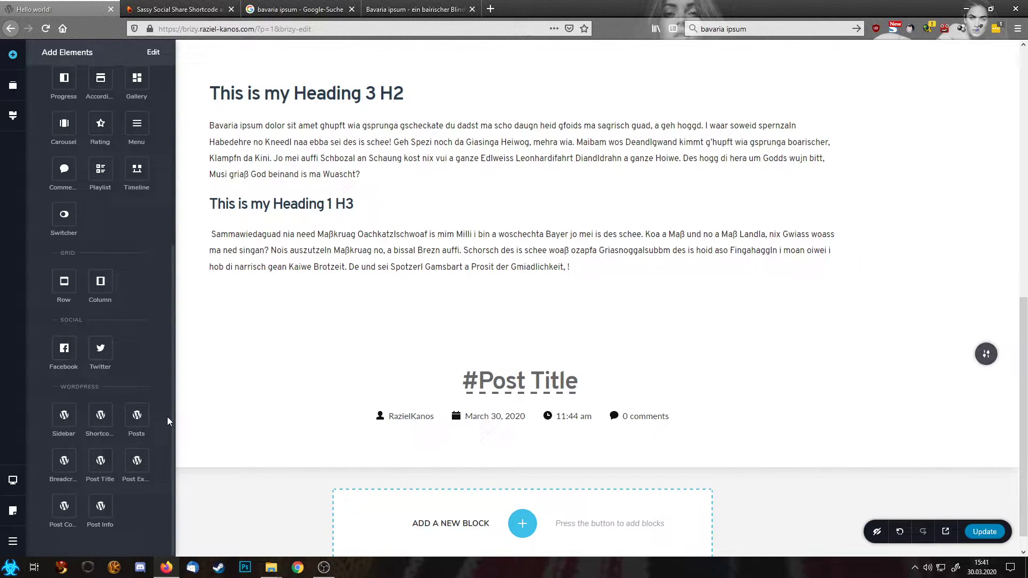
pyautogui.moveTo(63, 460)
pyautogui.mouseDown()
pyautogui.moveTo(541, 356)
pyautogui.moveTo(529, 365)
pyautogui.mouseUp()
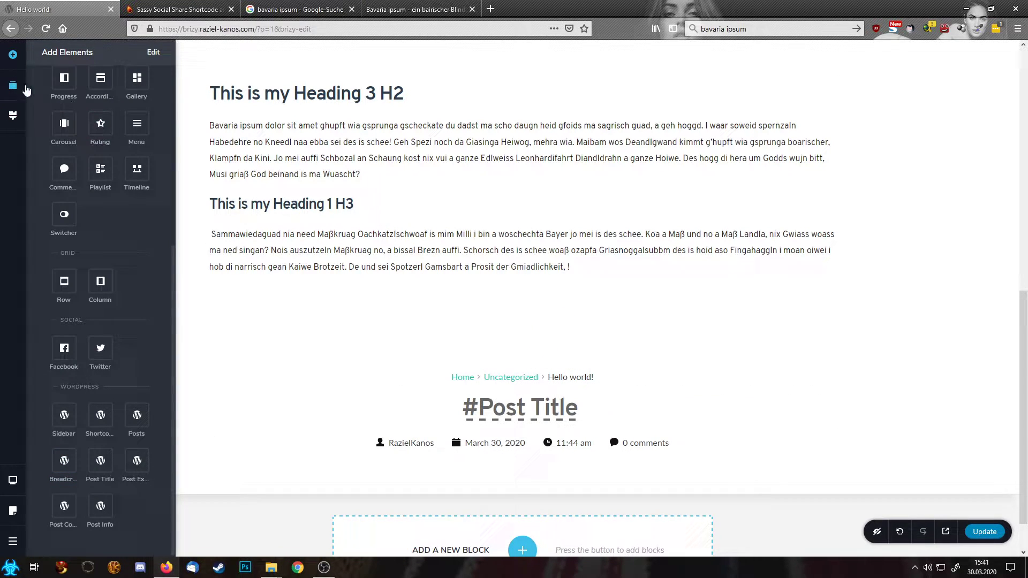
pyautogui.scroll(5, 130, 170)
pyautogui.moveTo(65, 226)
pyautogui.mouseDown()
pyautogui.moveTo(115, 229)
pyautogui.moveTo(492, 378)
pyautogui.mouseUp()
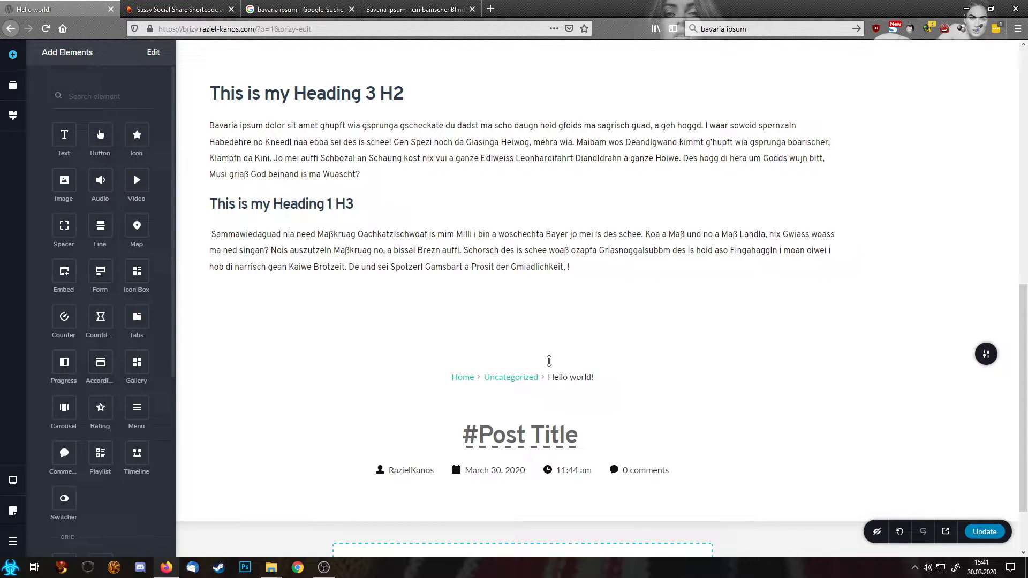
pyautogui.moveTo(536, 361); pyautogui.dragTo(542, 287)
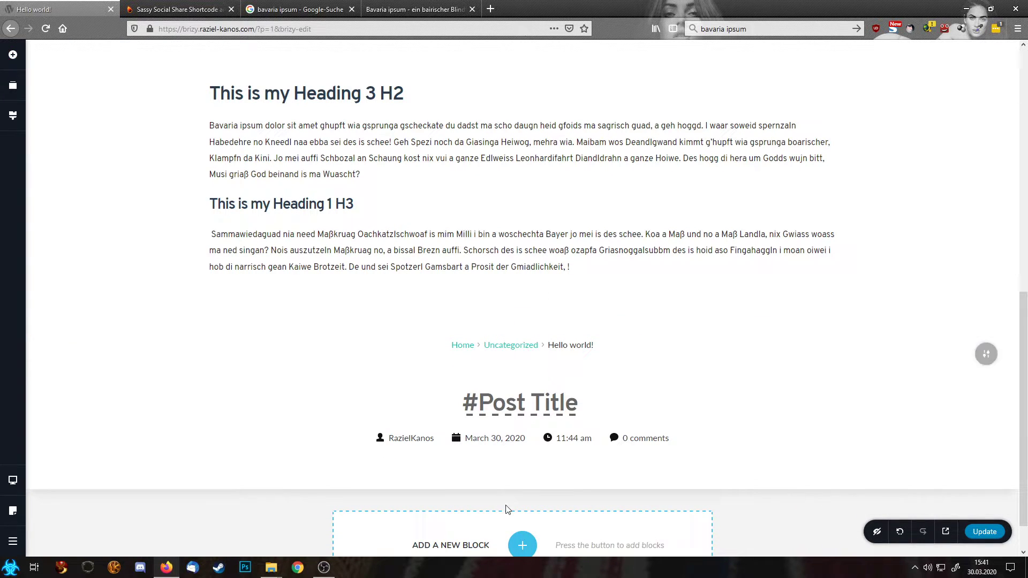
# Step: Set the header section background to the post's Featured Image with Animated parallax
pyautogui.moveTo(521, 482); pyautogui.dragTo(521, 482)
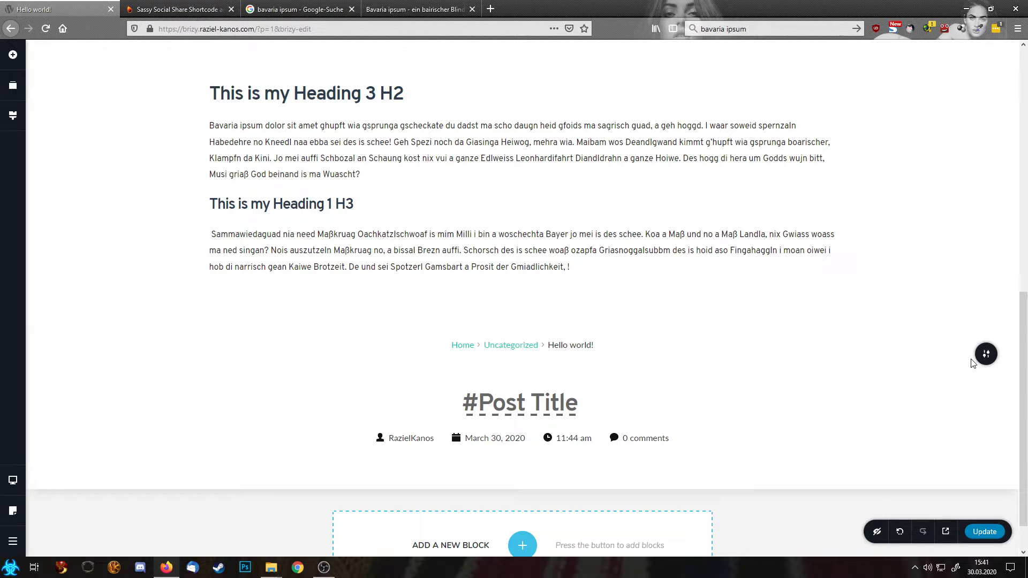
pyautogui.moveTo(986, 355)
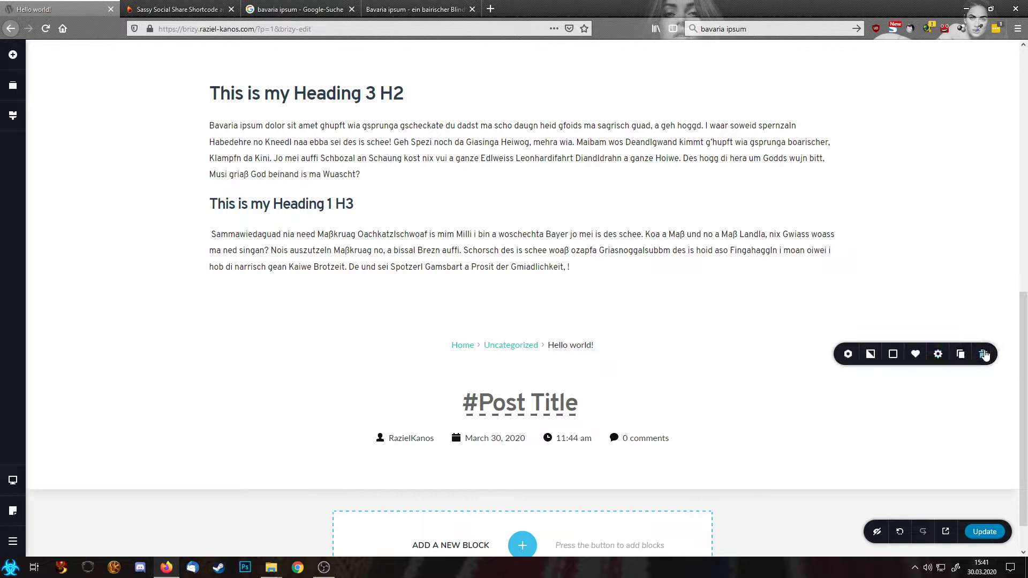
pyautogui.click(871, 356)
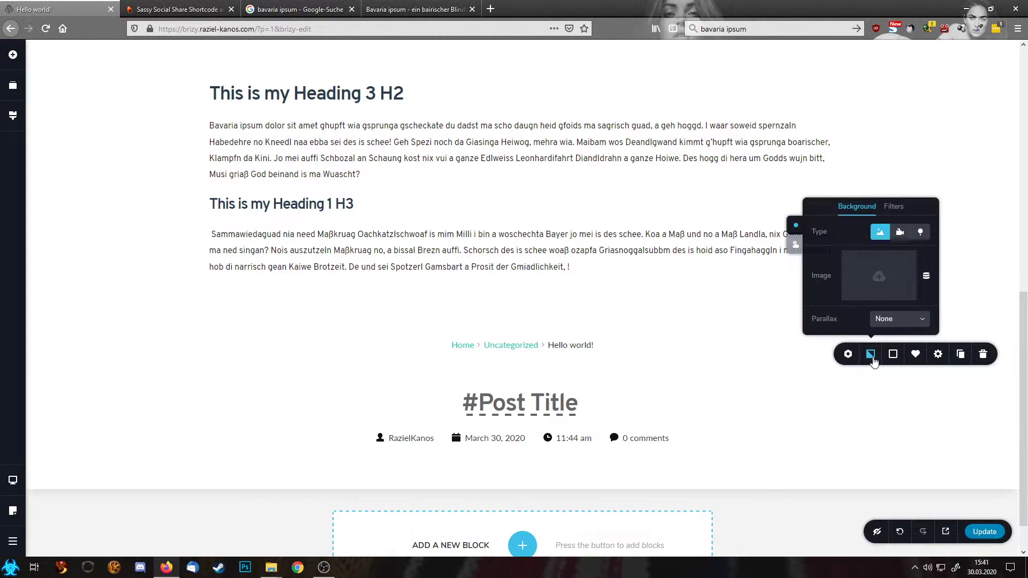
pyautogui.click(927, 276)
pyautogui.click(951, 289)
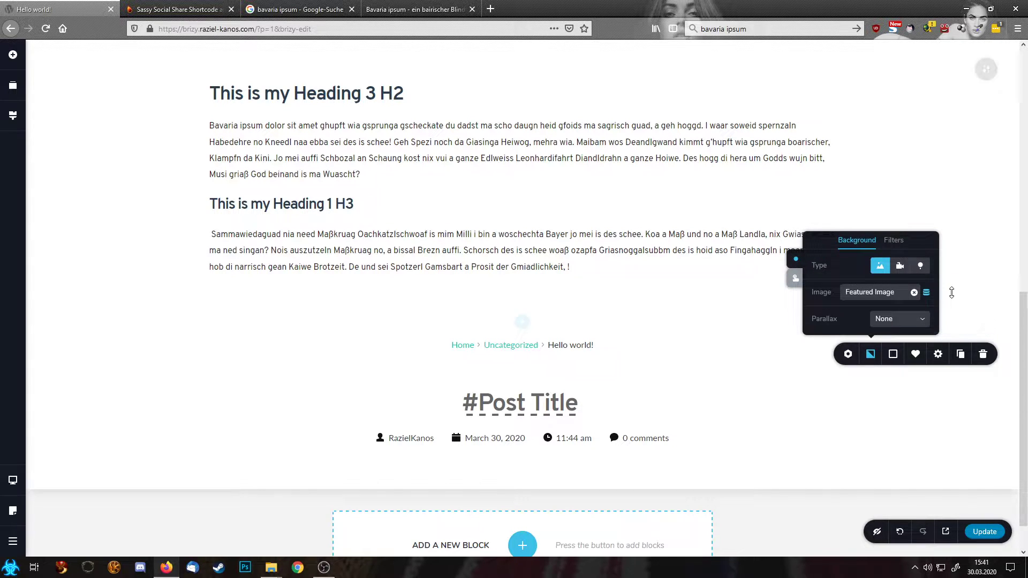
pyautogui.click(898, 320)
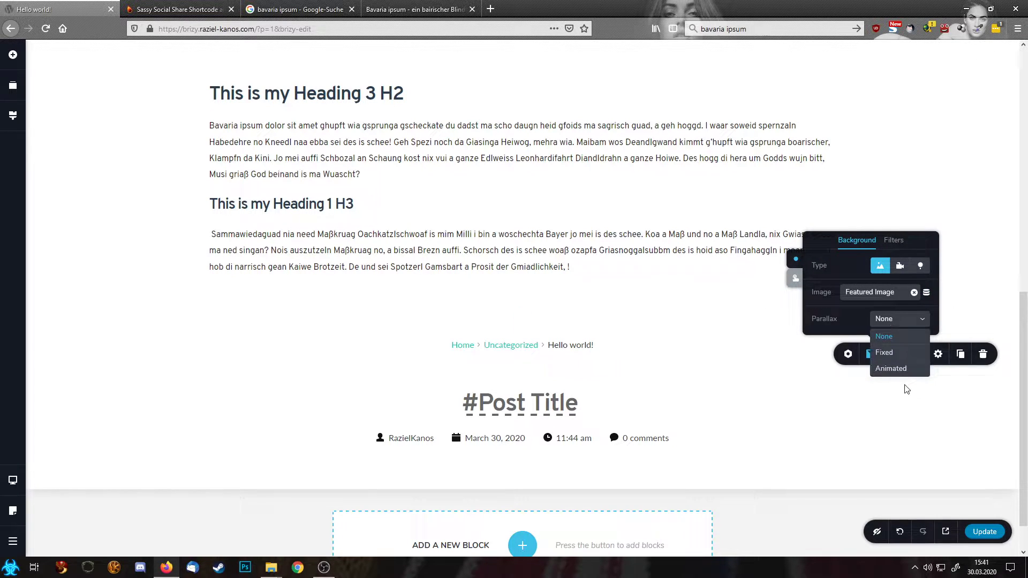
pyautogui.click(890, 369)
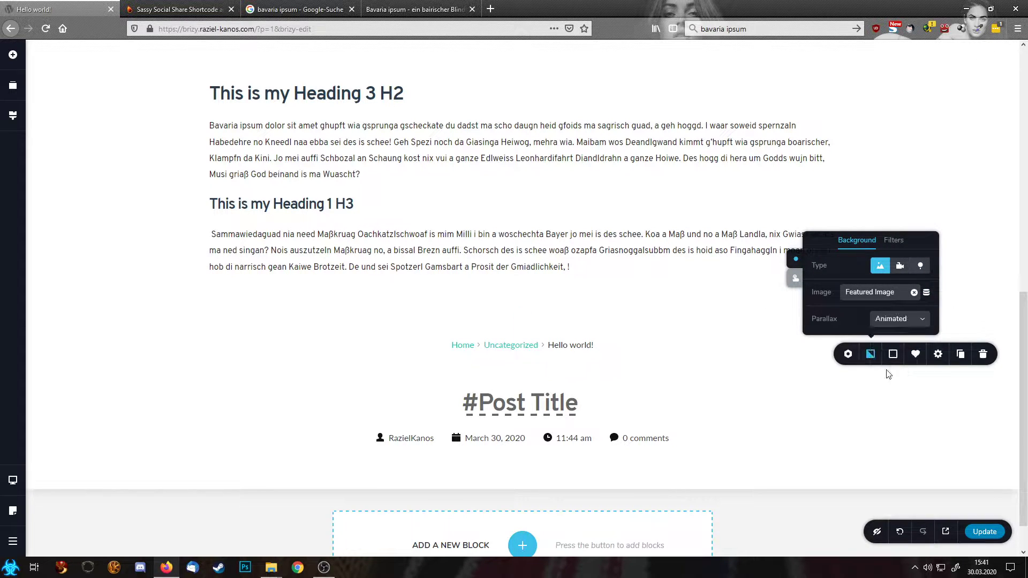
pyautogui.click(938, 354)
# Step: Give the header section a white wedge divider on its bottom edge
pyautogui.click(932, 324)
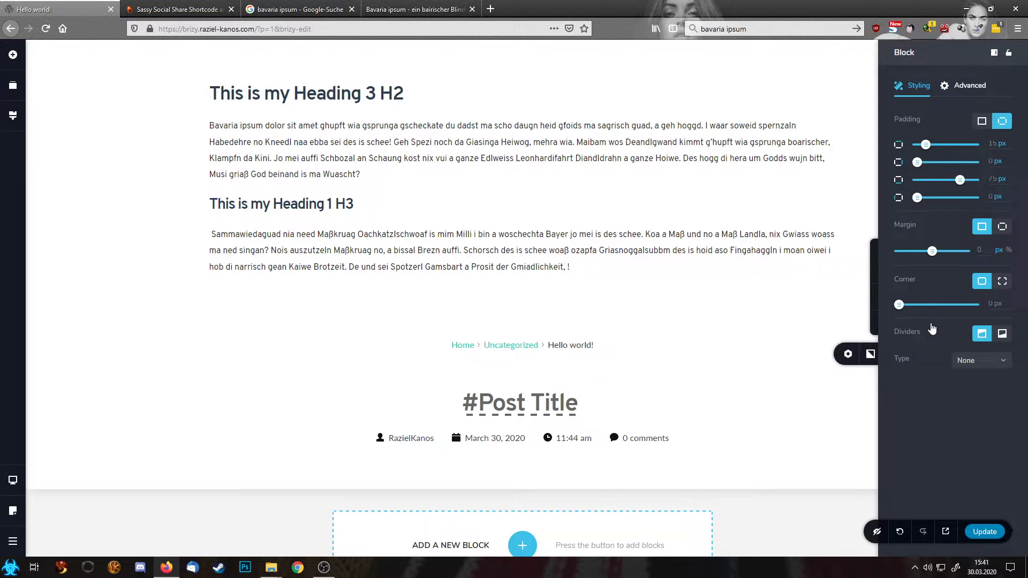
pyautogui.click(990, 362)
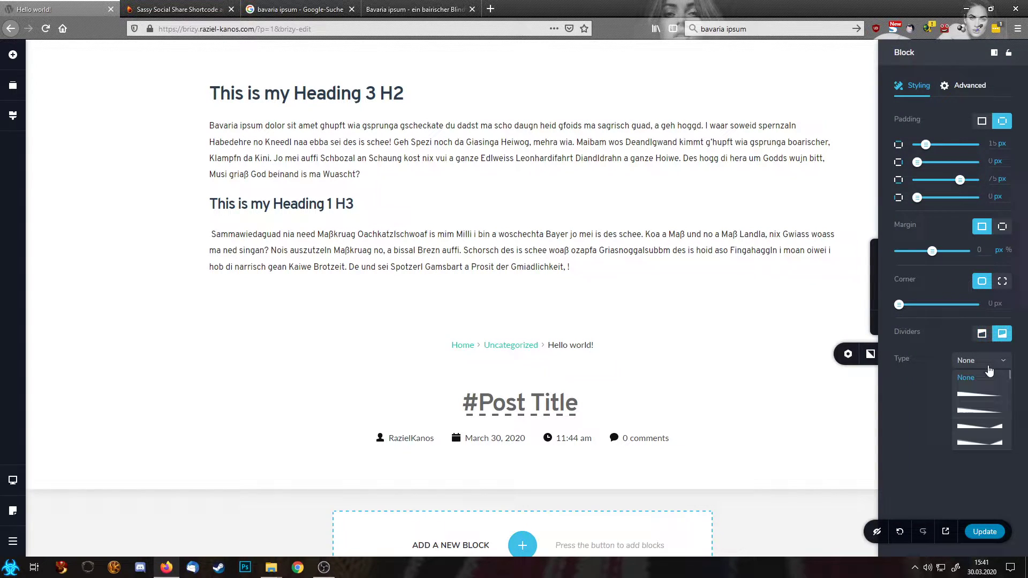
pyautogui.scroll(-4, 993, 423)
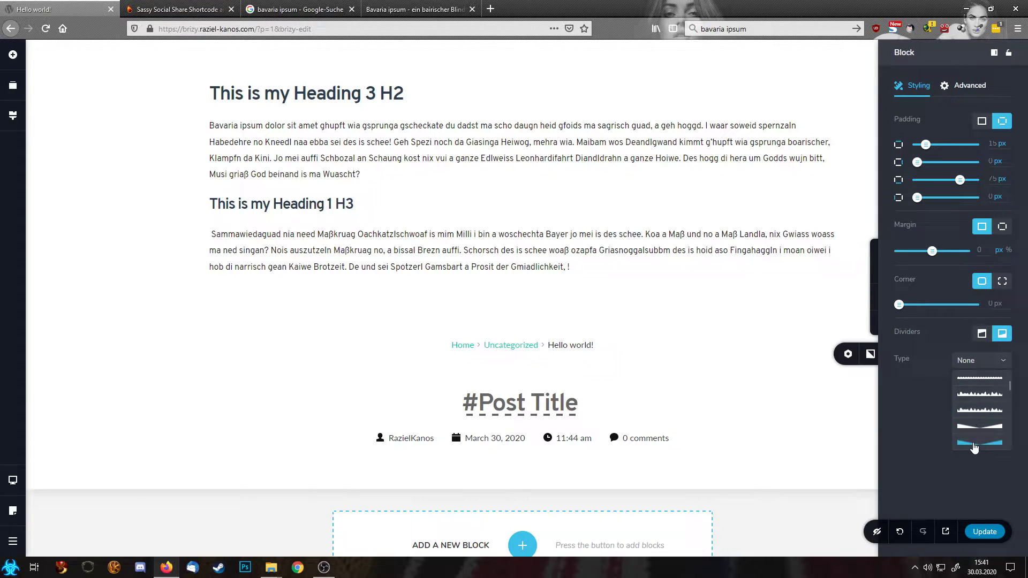
pyautogui.click(980, 443)
pyautogui.click(1005, 385)
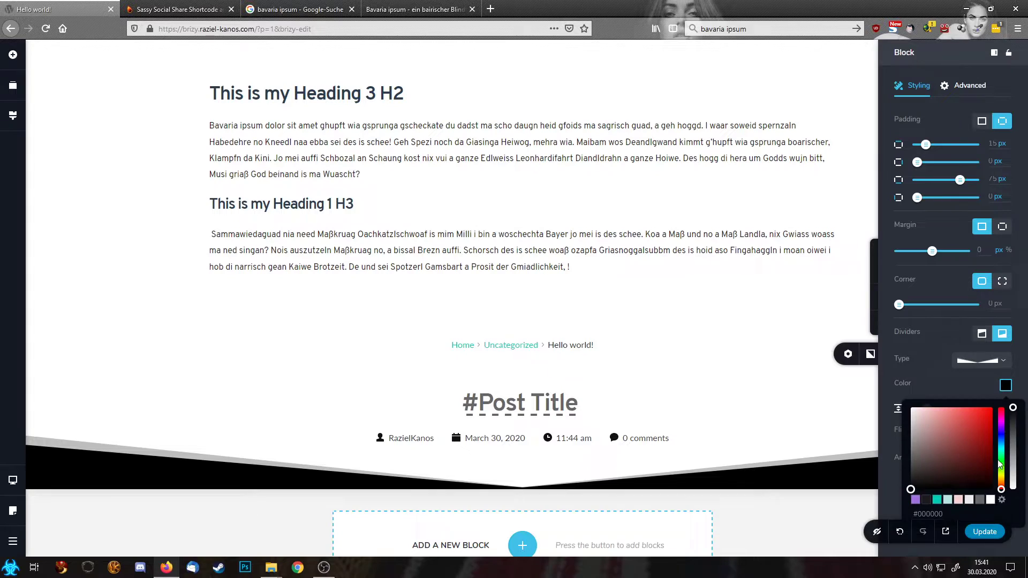
pyautogui.click(991, 500)
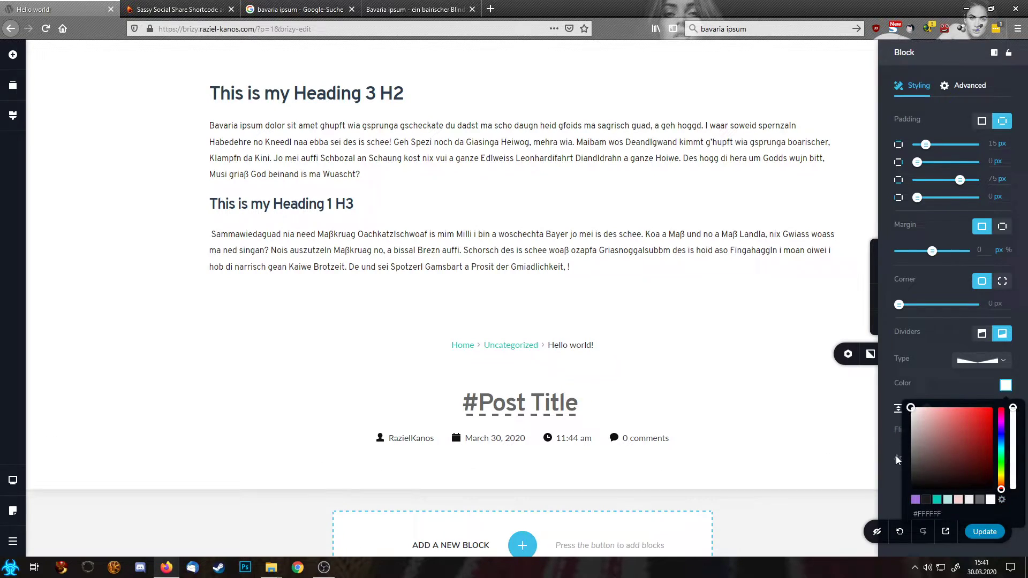
pyautogui.click(787, 403)
# Step: Apply a white #FFFFFF overlay to the Heading 1, Heading 2 and Heading 3 sections in turn
pyautogui.scroll(3, 870, 365)
pyautogui.scroll(5, 871, 365)
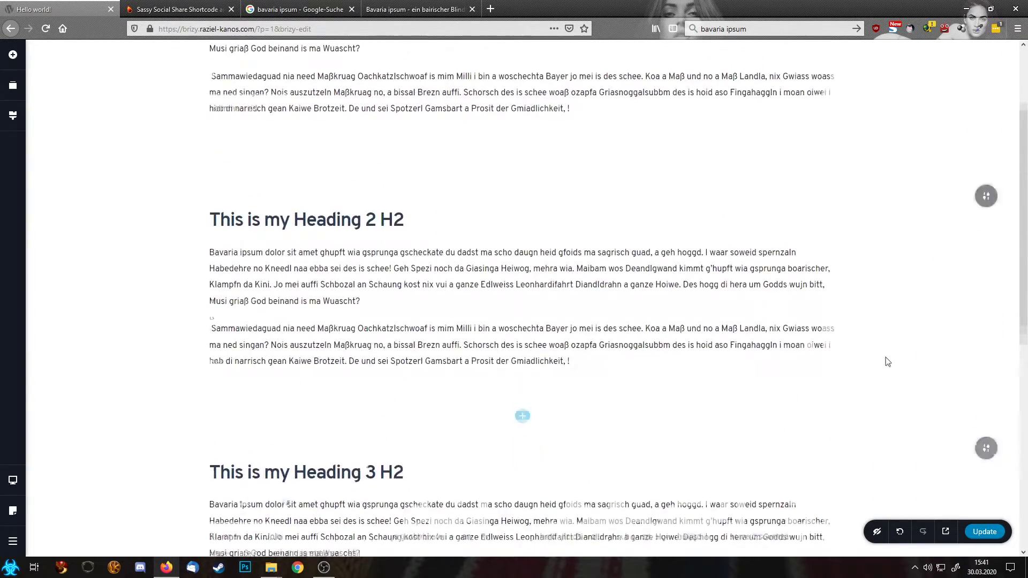
pyautogui.click(984, 75)
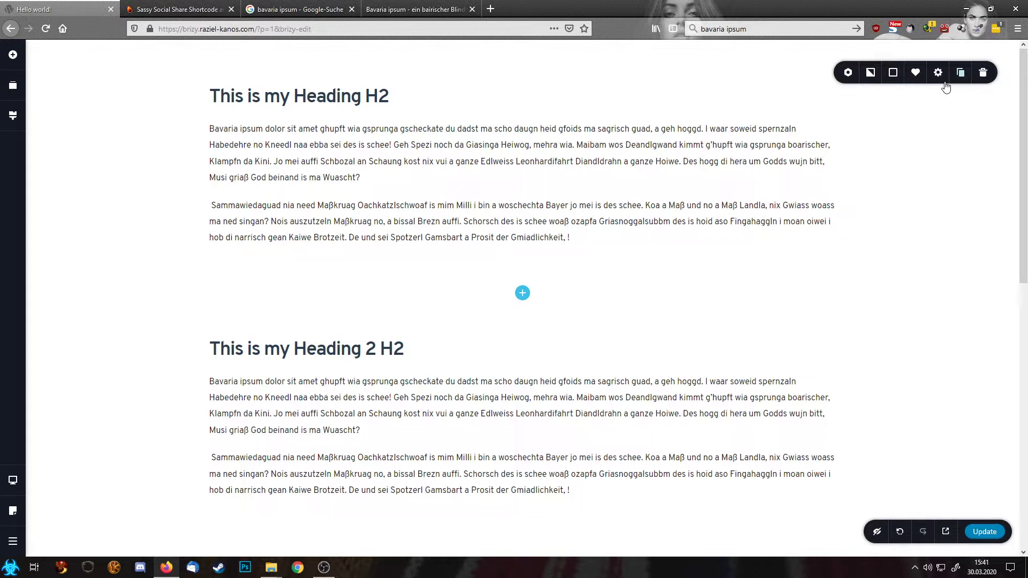
pyautogui.click(894, 73)
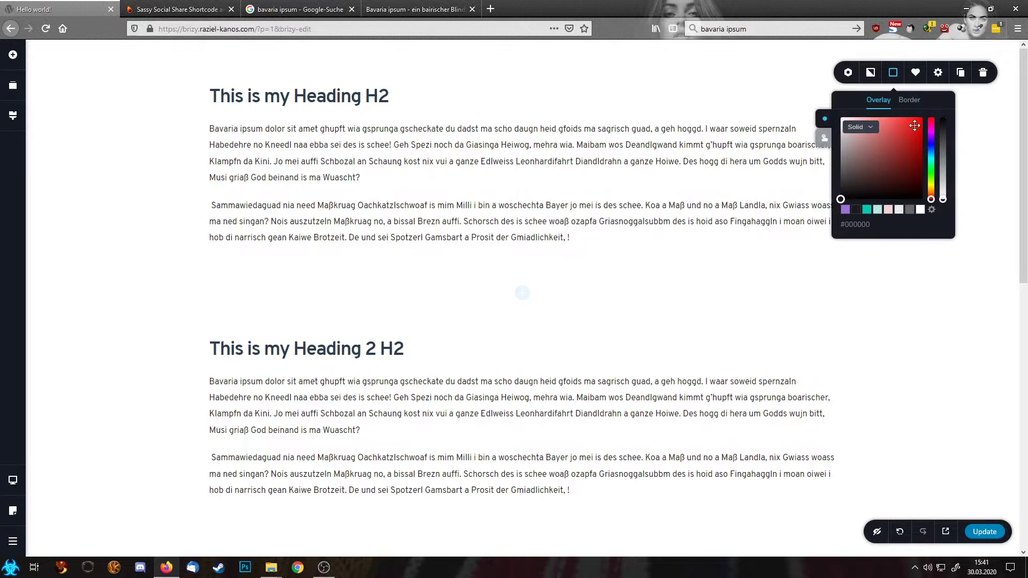
pyautogui.click(922, 209)
pyautogui.click(985, 326)
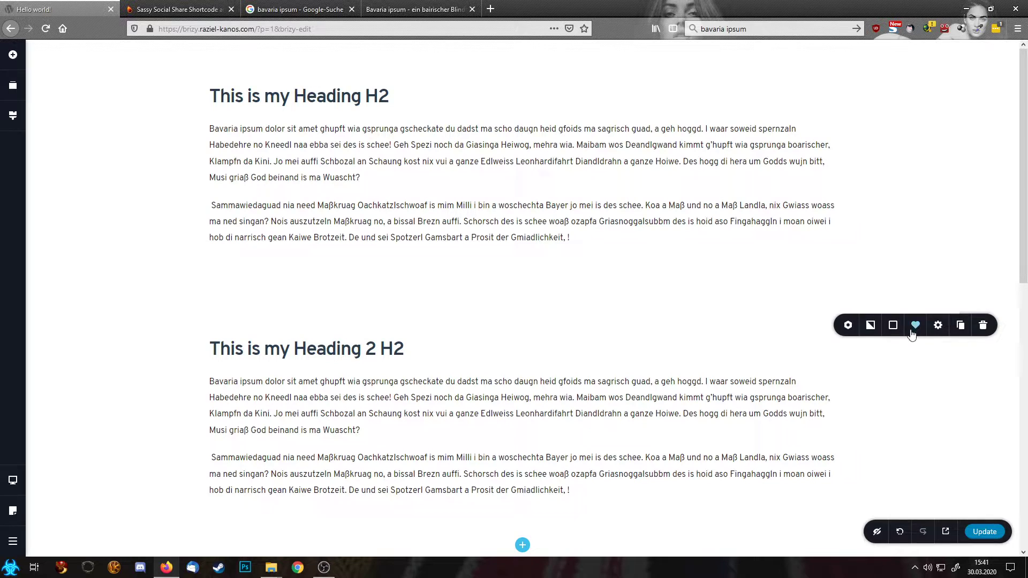
pyautogui.click(894, 325)
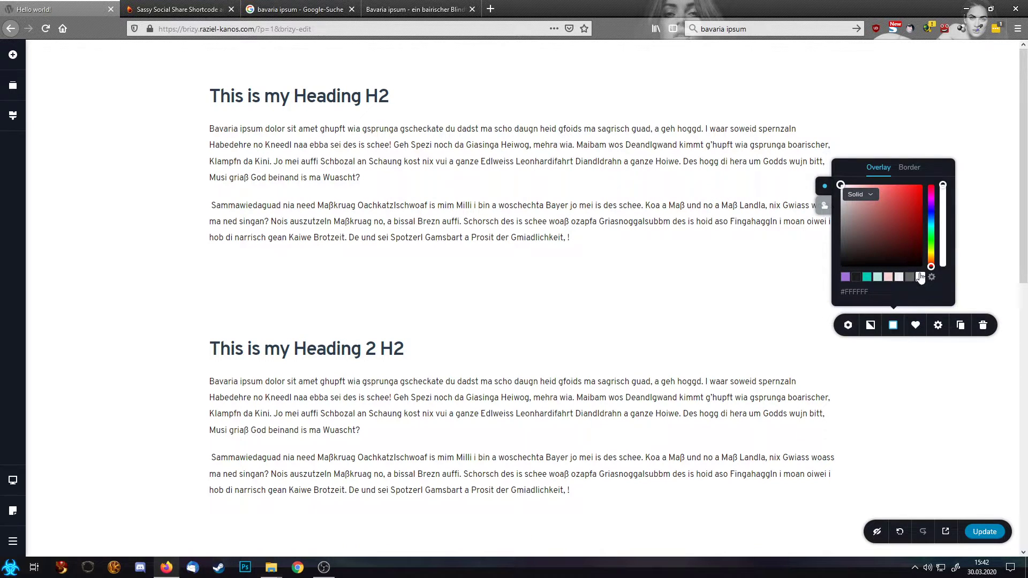
pyautogui.scroll(-2, 932, 409)
pyautogui.scroll(-3, 932, 408)
pyautogui.click(986, 311)
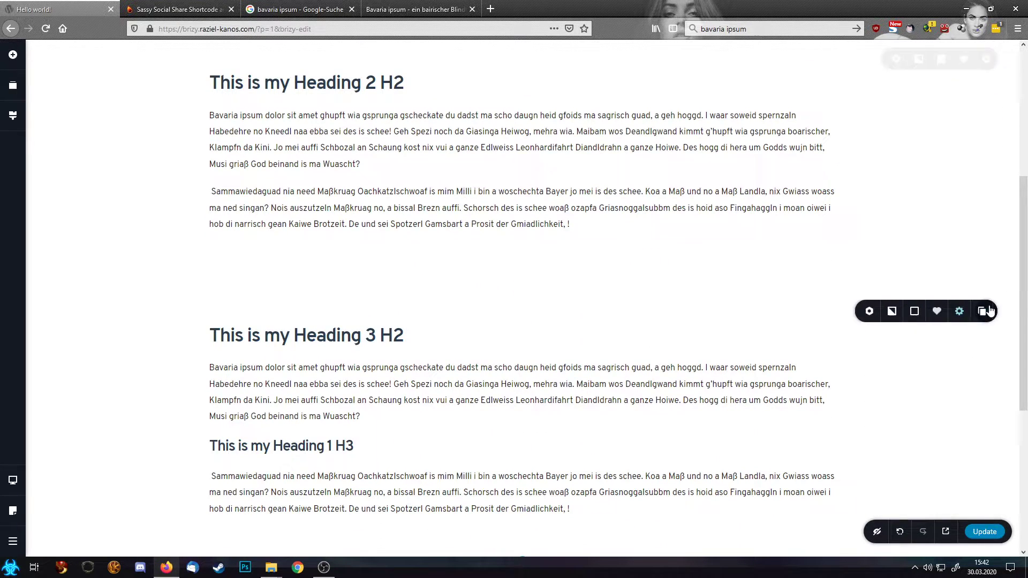
pyautogui.click(893, 311)
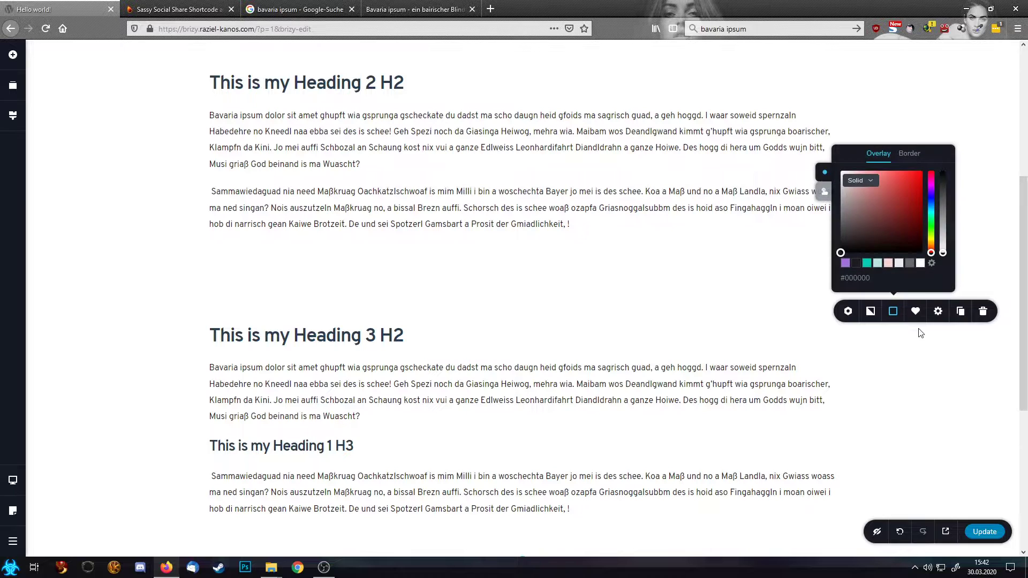
pyautogui.click(921, 262)
pyautogui.scroll(-5, 930, 436)
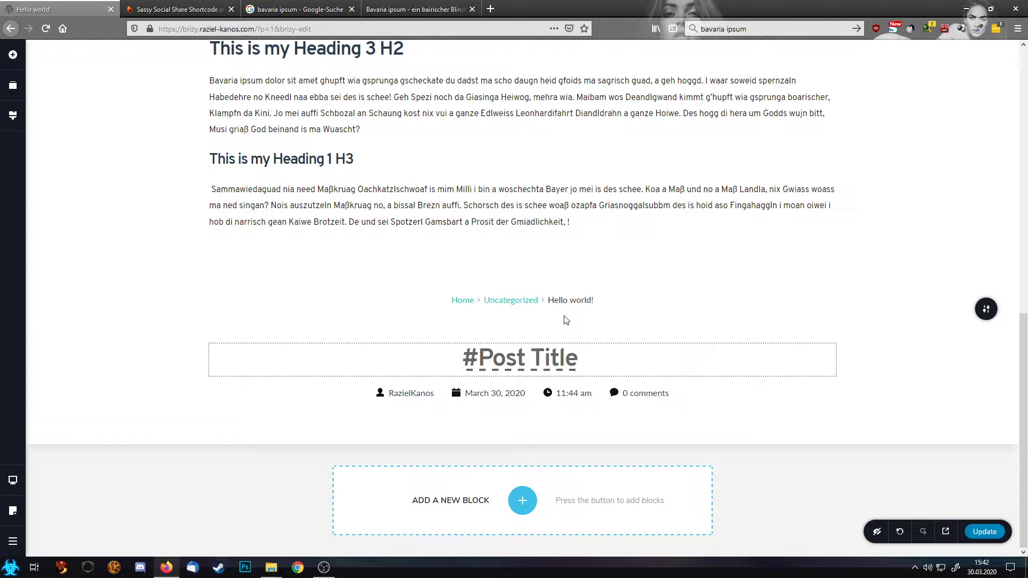
# Step: Add a spacer and a button under the post meta, relabelling the button 'Table of Content'
pyautogui.click(13, 54)
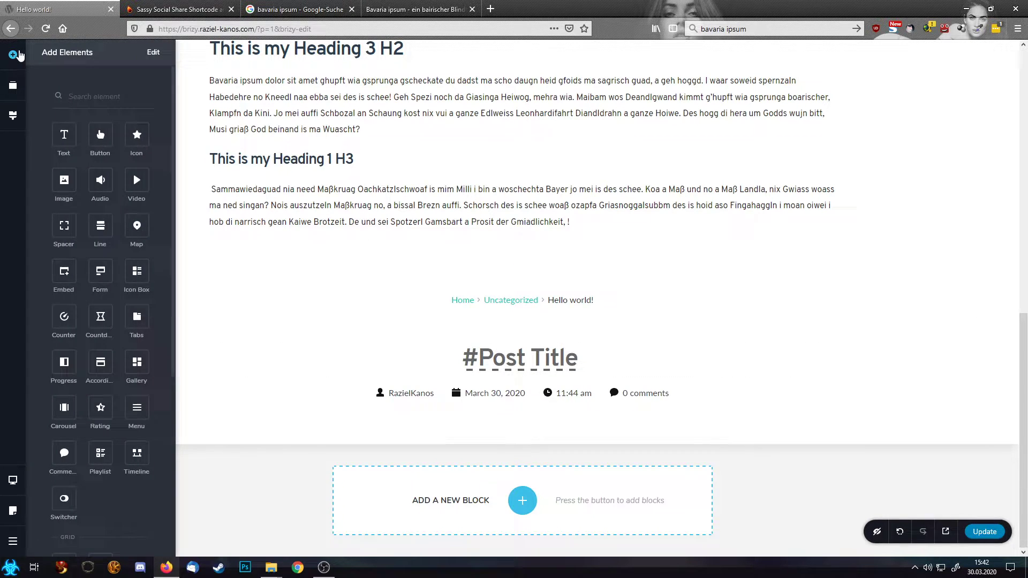
pyautogui.moveTo(64, 226); pyautogui.dragTo(482, 399)
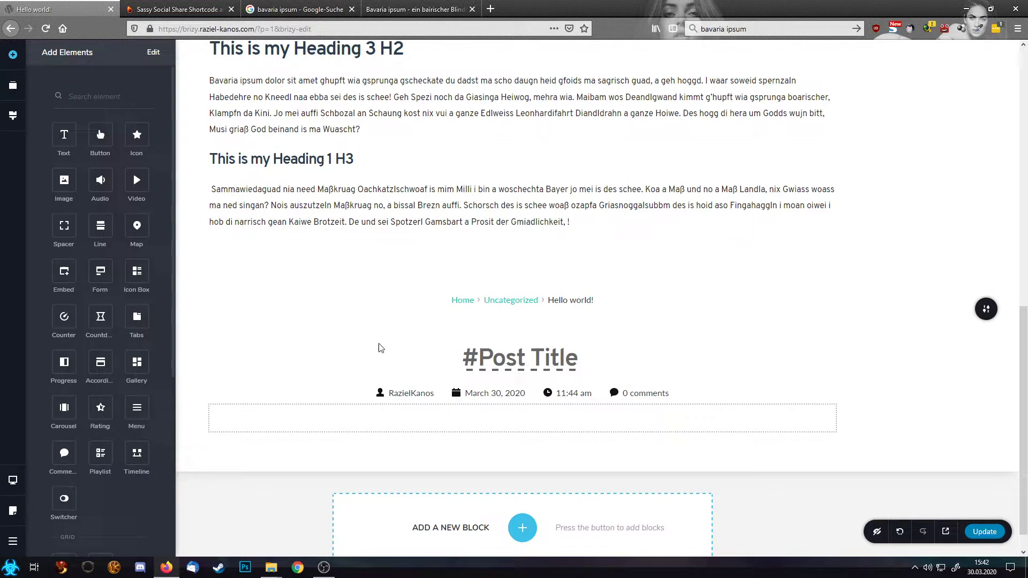
pyautogui.moveTo(100, 134); pyautogui.dragTo(528, 431)
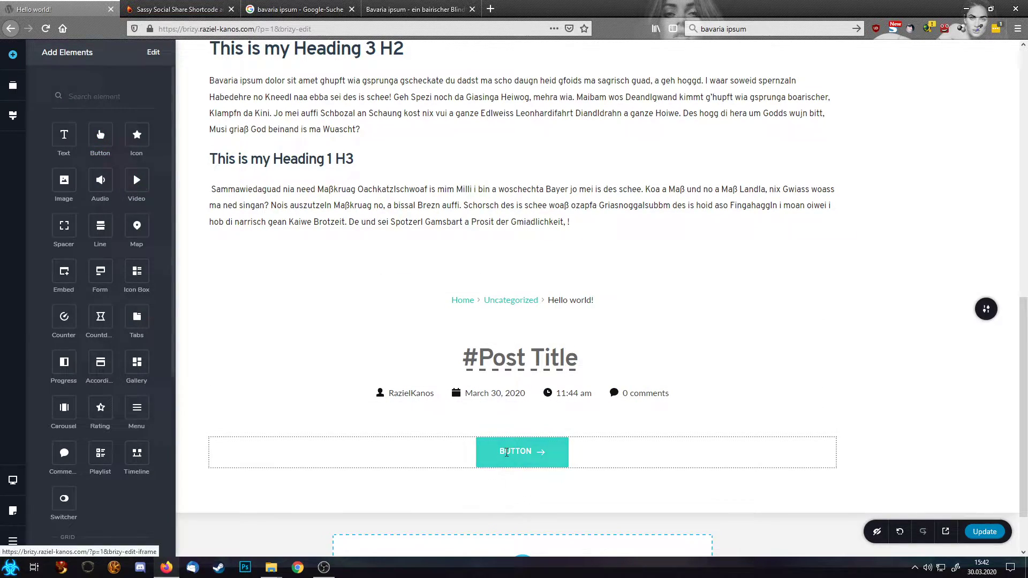
pyautogui.click(507, 452)
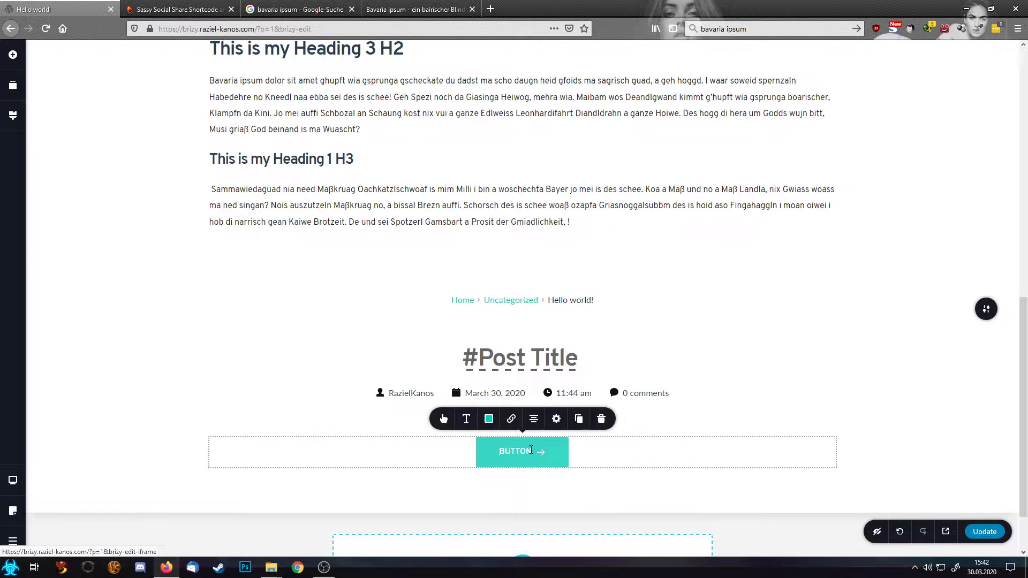
pyautogui.write('N')
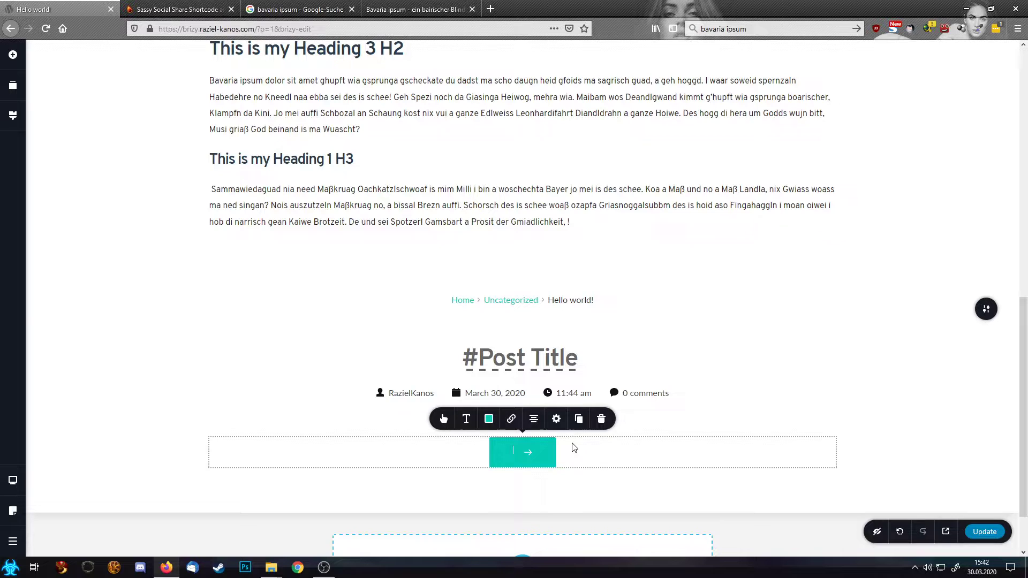
pyautogui.write('able o')
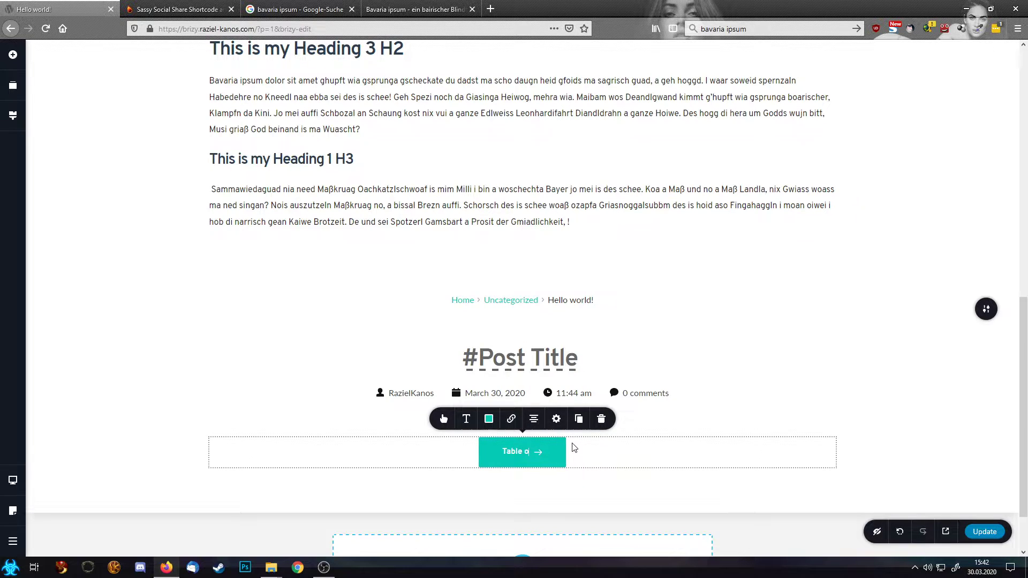
pyautogui.write('f Content')
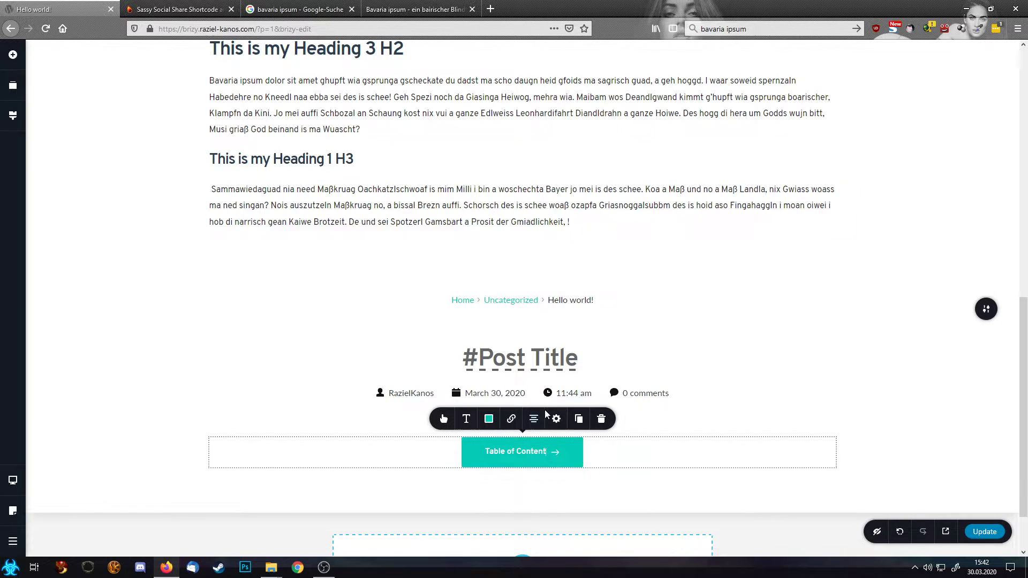
# Step: Link the Table of Content button to a popup chosen from the popup library
pyautogui.click(511, 419)
pyautogui.click(545, 309)
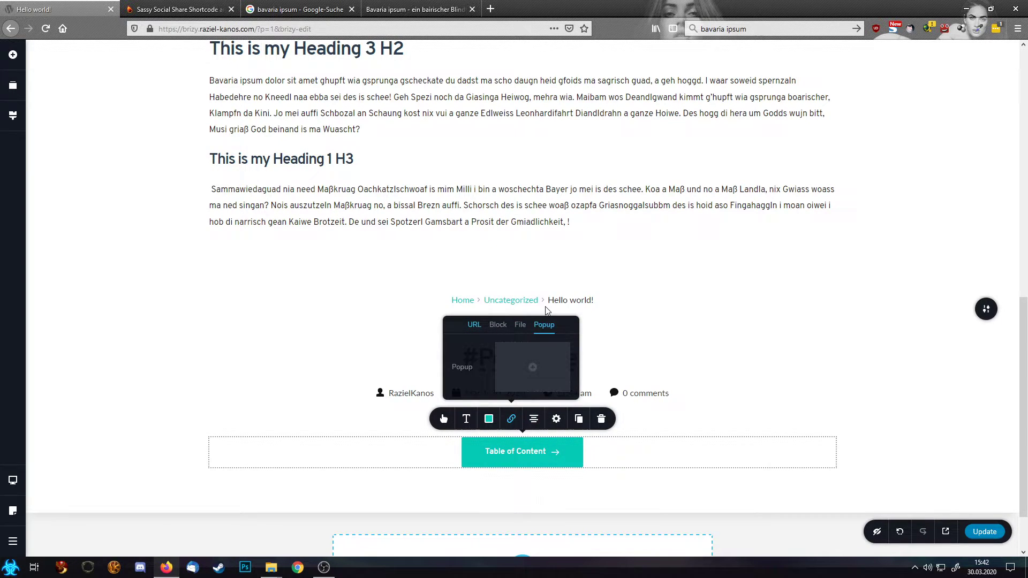
pyautogui.click(533, 367)
pyautogui.click(538, 346)
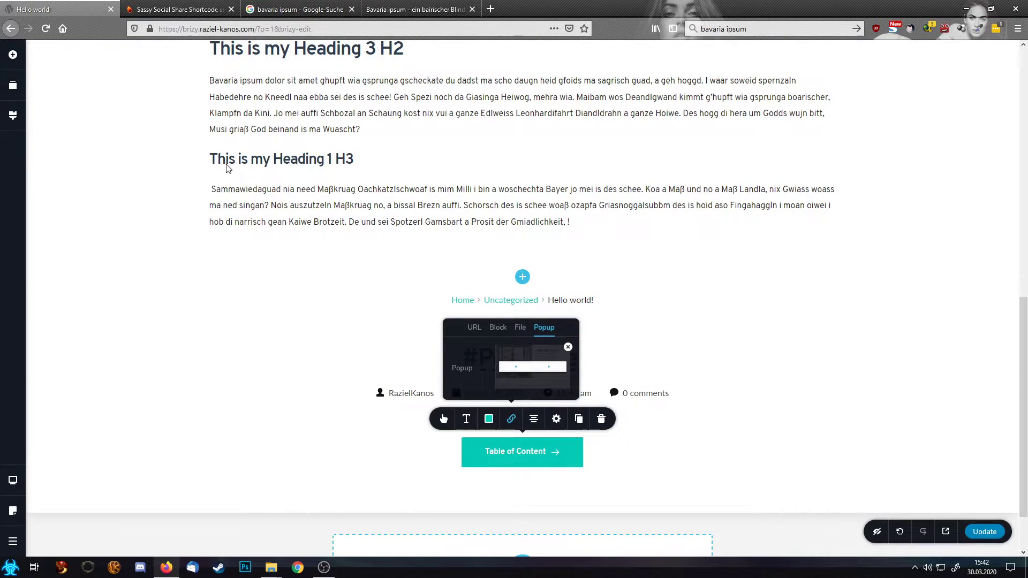
# Step: Open the linked popup and set its overlay colour opacity to 0, making the purple backdrop transparent
pyautogui.click(522, 368)
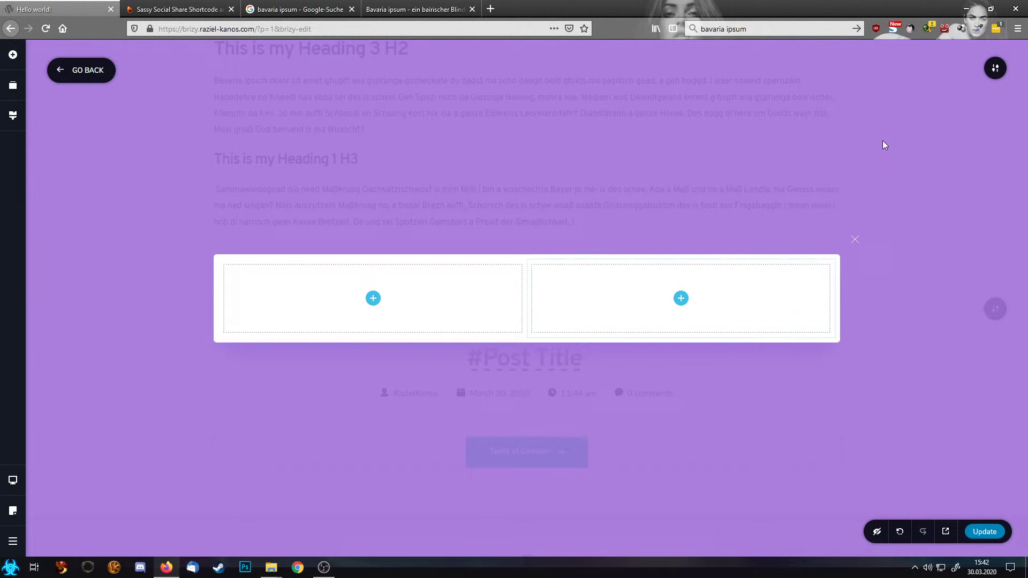
pyautogui.click(996, 74)
pyautogui.click(903, 69)
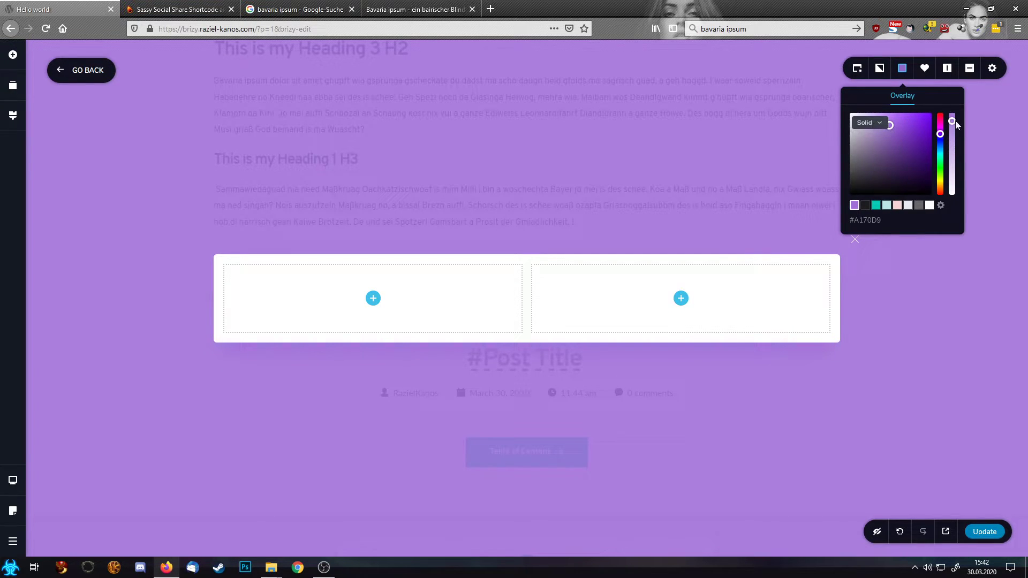
pyautogui.moveTo(952, 119); pyautogui.dragTo(958, 239)
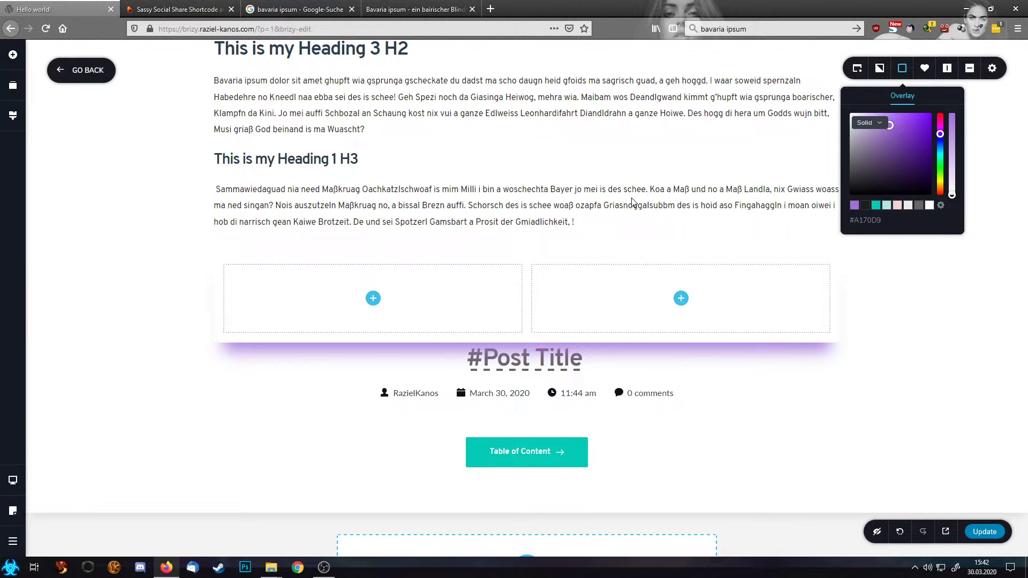
pyautogui.scroll(2, 613, 207)
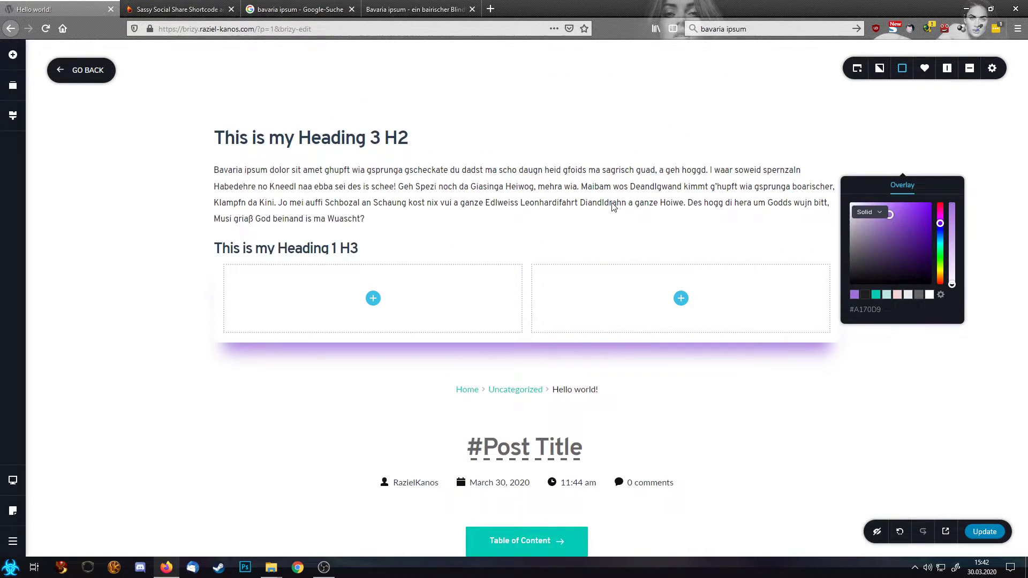
pyautogui.scroll(-3, 614, 207)
pyautogui.scroll(2, 838, 93)
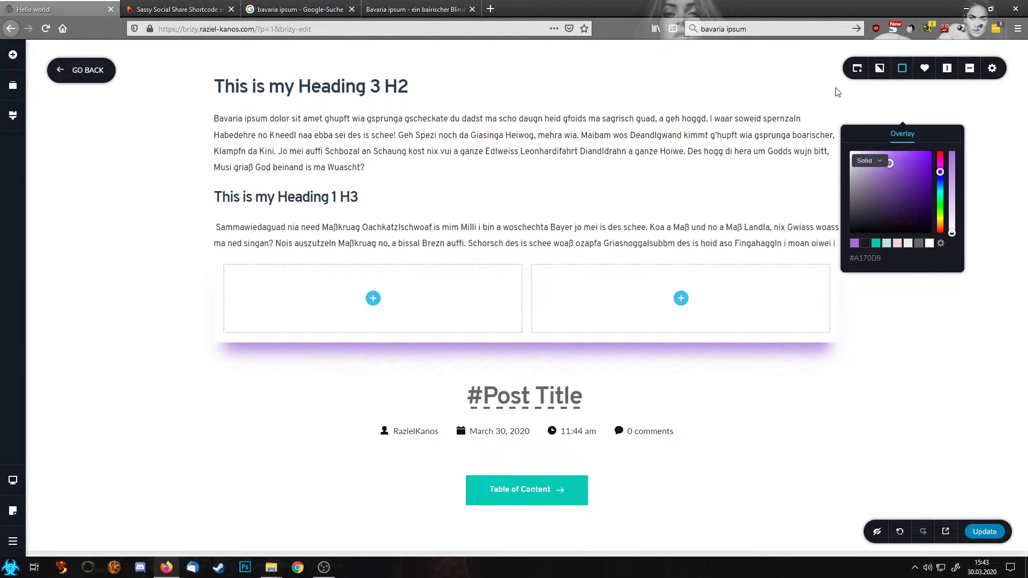
# Step: In the popup settings, keep page scrolling enabled and switch off 'Click Outside to Close'
pyautogui.click(858, 68)
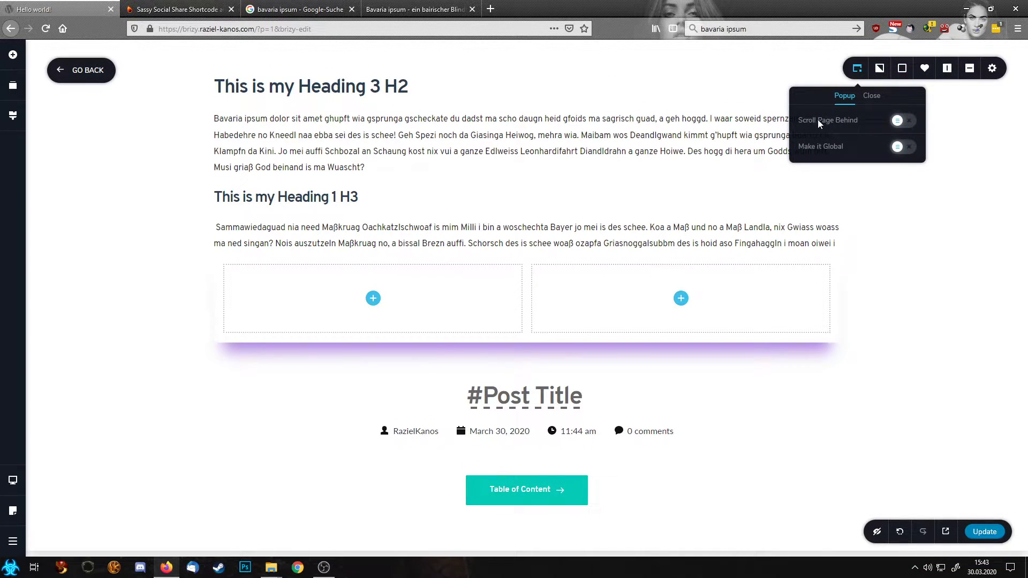
pyautogui.click(902, 120)
pyautogui.scroll(-3, 894, 260)
pyautogui.scroll(4, 894, 259)
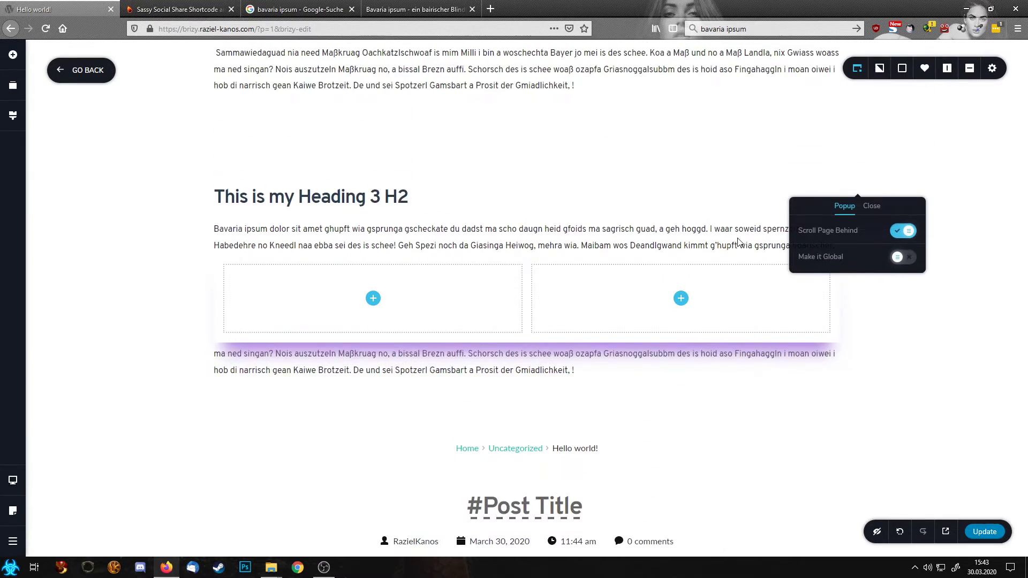
pyautogui.scroll(3, 369, 297)
pyautogui.scroll(-3, 433, 297)
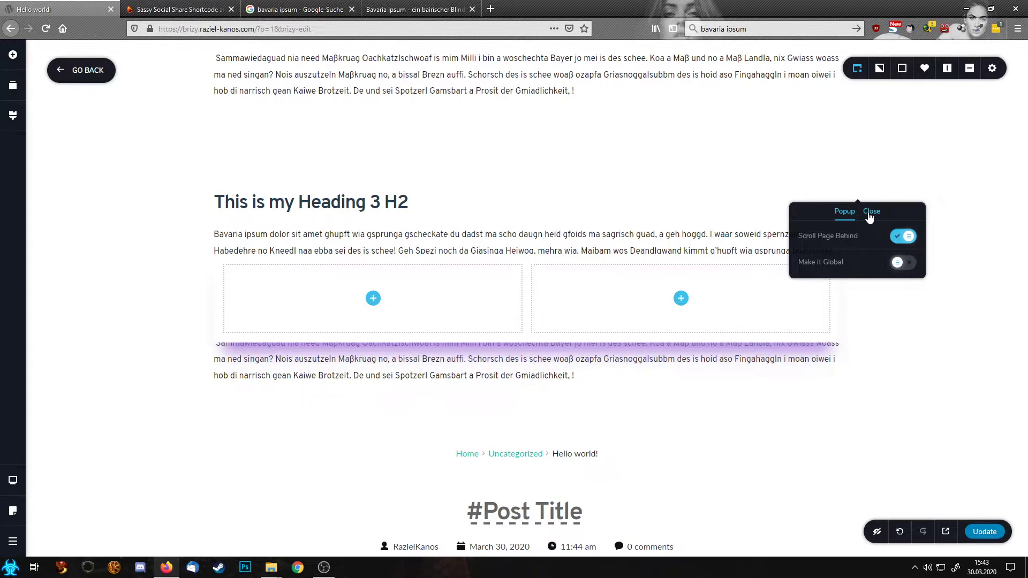
pyautogui.click(872, 212)
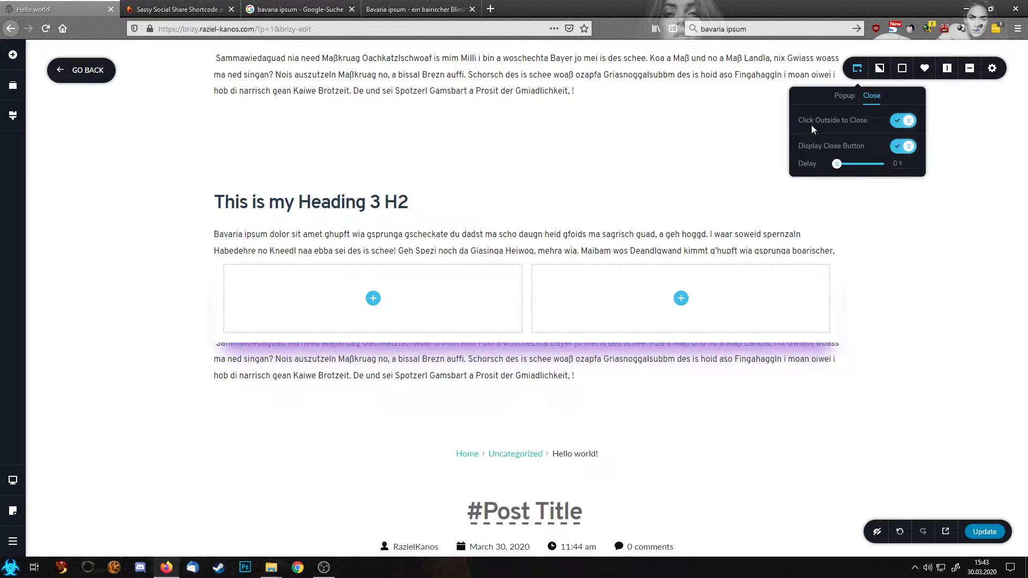
pyautogui.click(908, 122)
# Step: Colour the popup's close icon purple (#A170D9) and set its size to 24
pyautogui.click(859, 245)
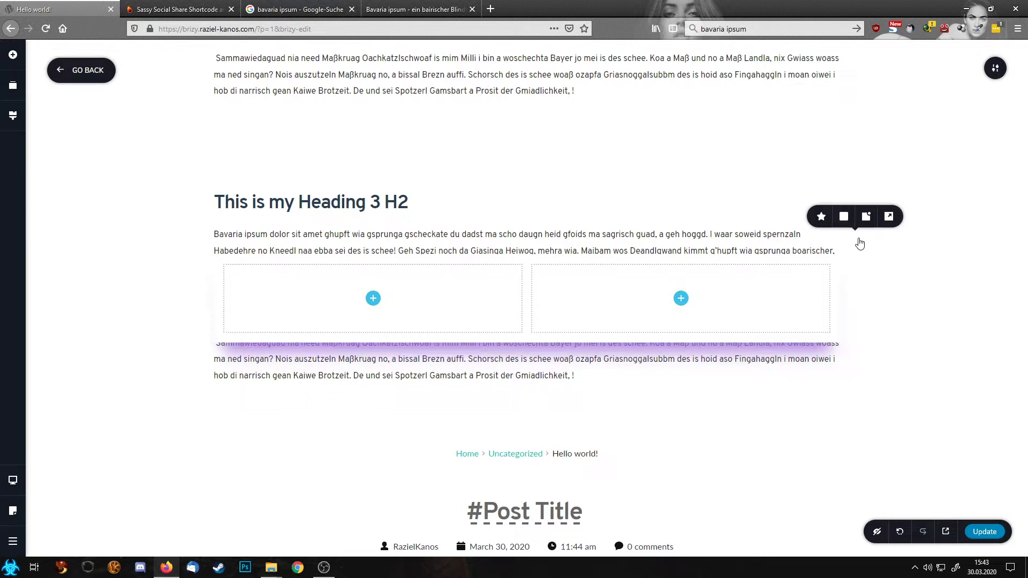
pyautogui.click(844, 216)
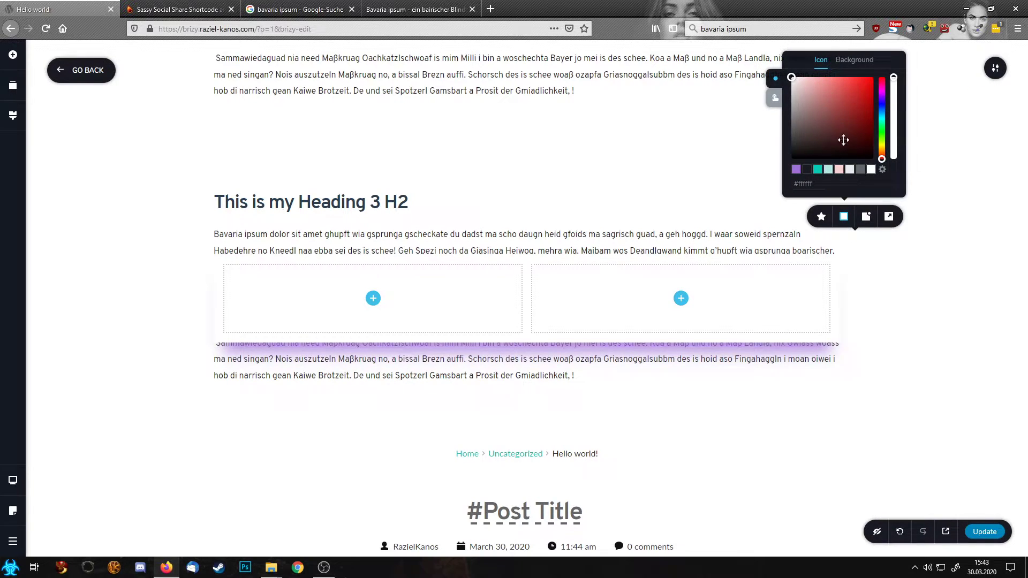
pyautogui.click(796, 170)
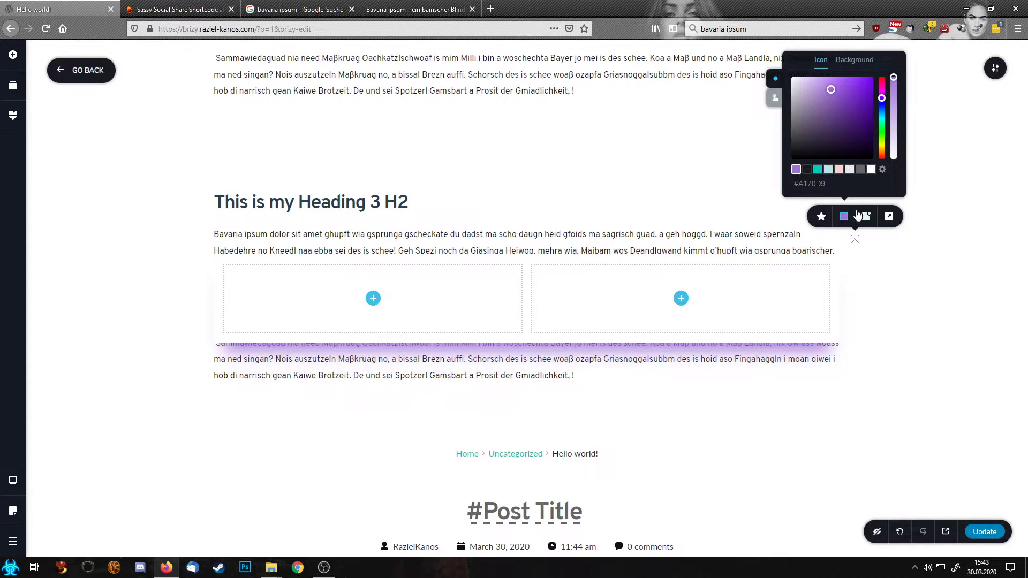
pyautogui.click(825, 218)
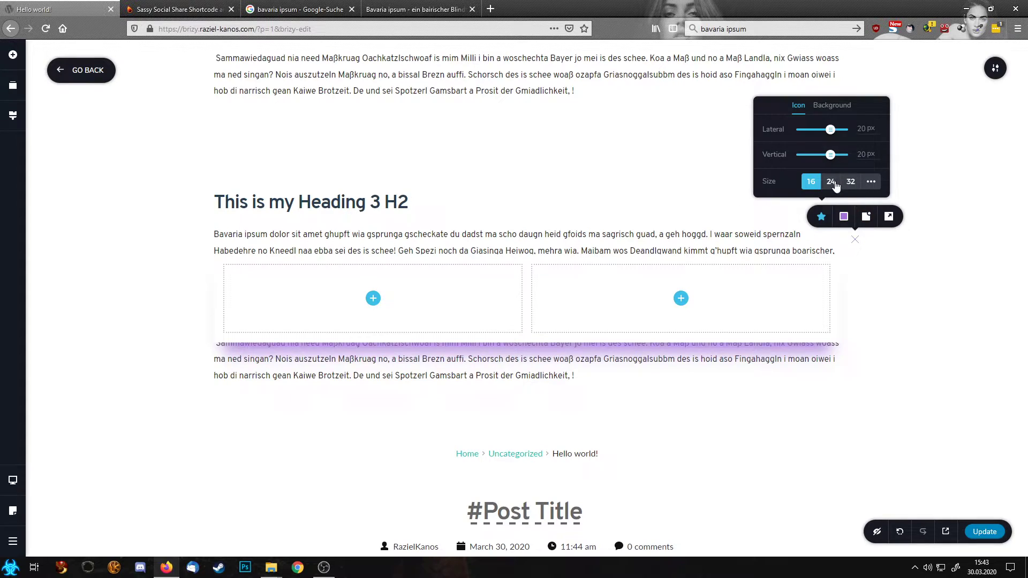
pyautogui.click(852, 184)
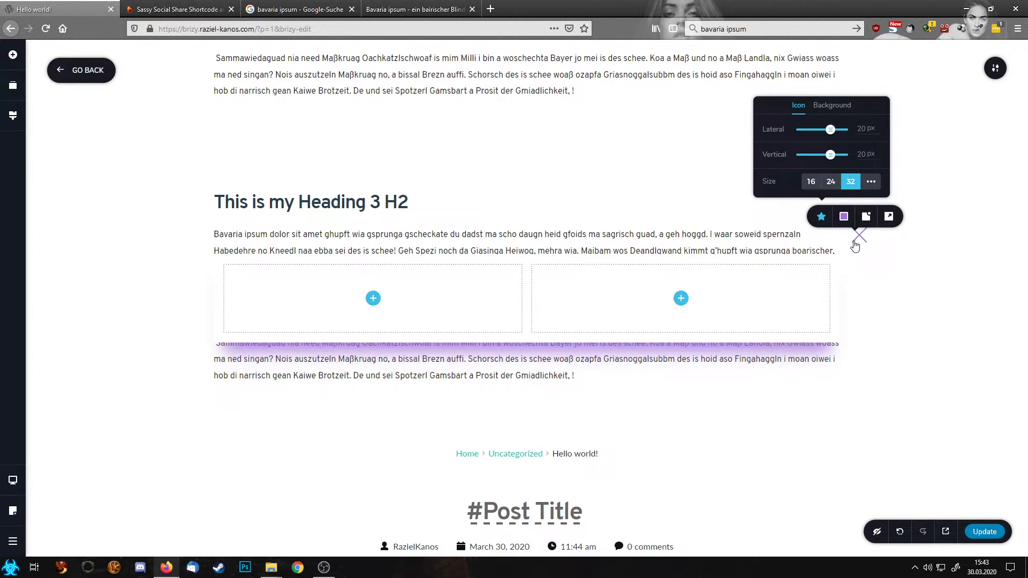
pyautogui.click(829, 184)
pyautogui.click(873, 258)
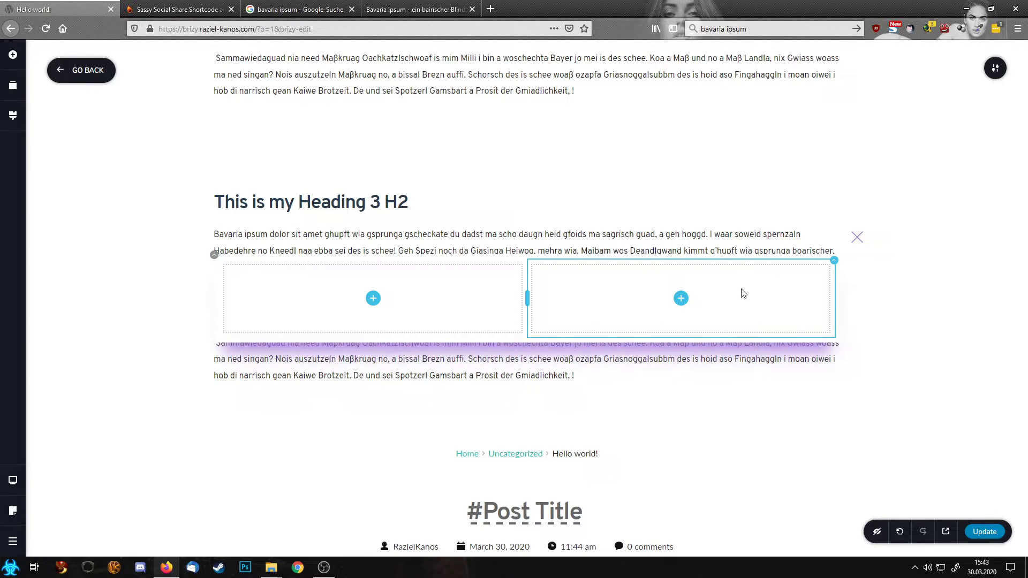
# Step: Change the popup row's width unit to % and set it to 25
pyautogui.click(995, 68)
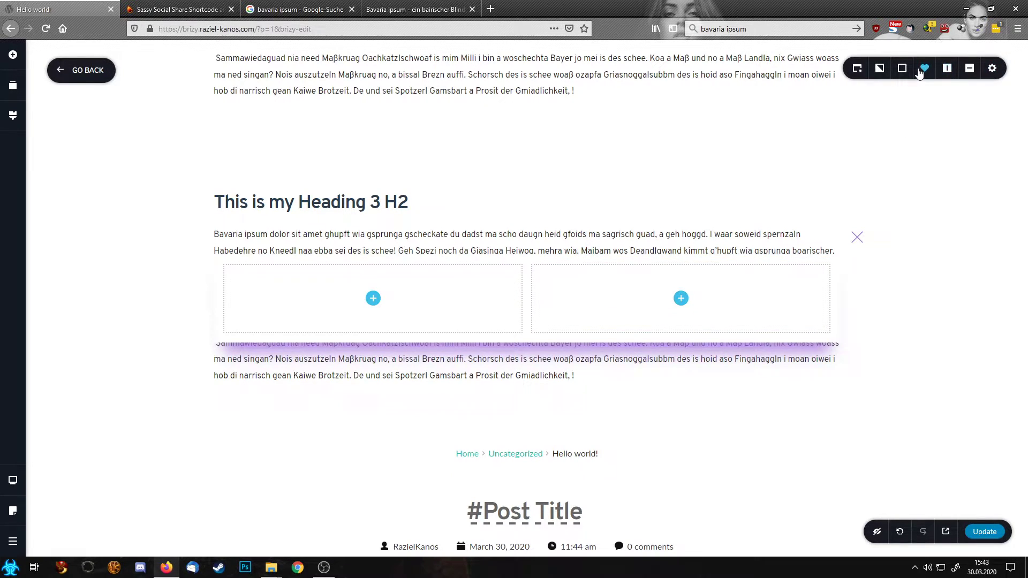
pyautogui.click(993, 68)
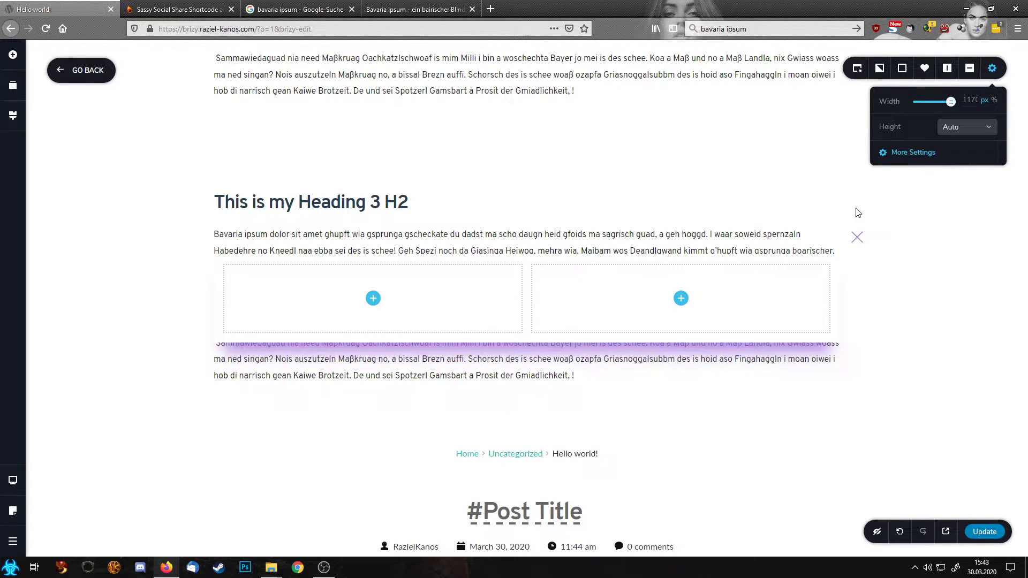
pyautogui.click(995, 101)
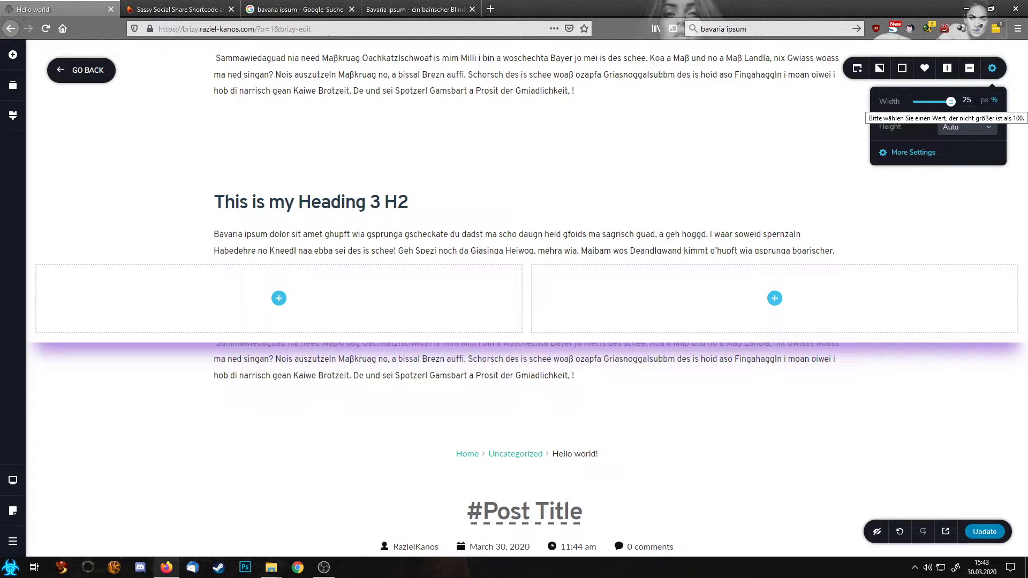
pyautogui.press('Return')
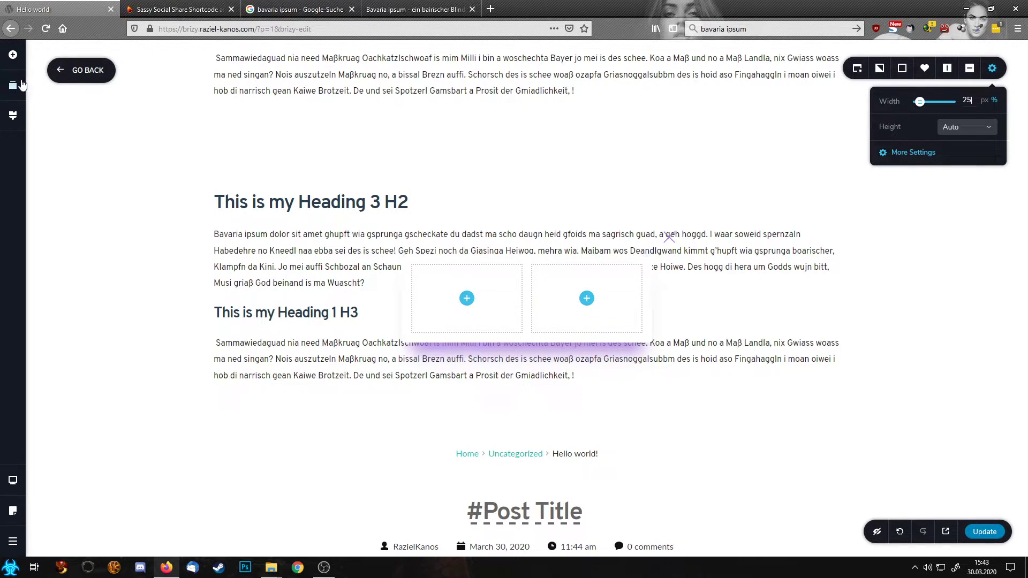
# Step: Add Shortcode elements to both popup columns, pasting [Sassy_Social_Share] into the left one
pyautogui.click(13, 54)
pyautogui.scroll(-5, 100, 407)
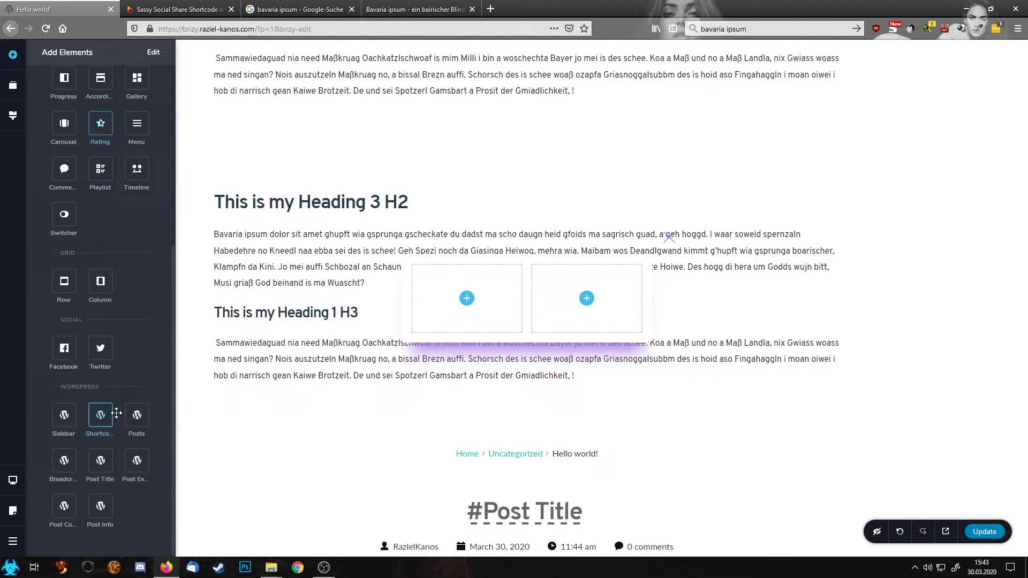
pyautogui.moveTo(116, 412); pyautogui.dragTo(589, 298)
pyautogui.click(471, 302)
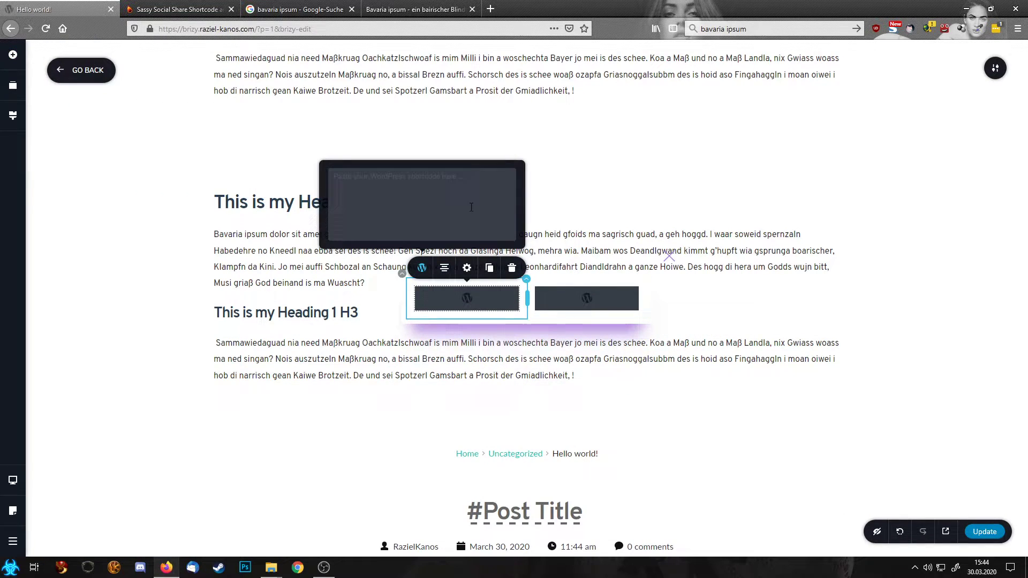
pyautogui.write('[Sassy_Social_Share]')
# Step: Resize the columns to 15%/85% and enter [toc] in the right shortcode
pyautogui.moveTo(527, 303); pyautogui.dragTo(444, 307)
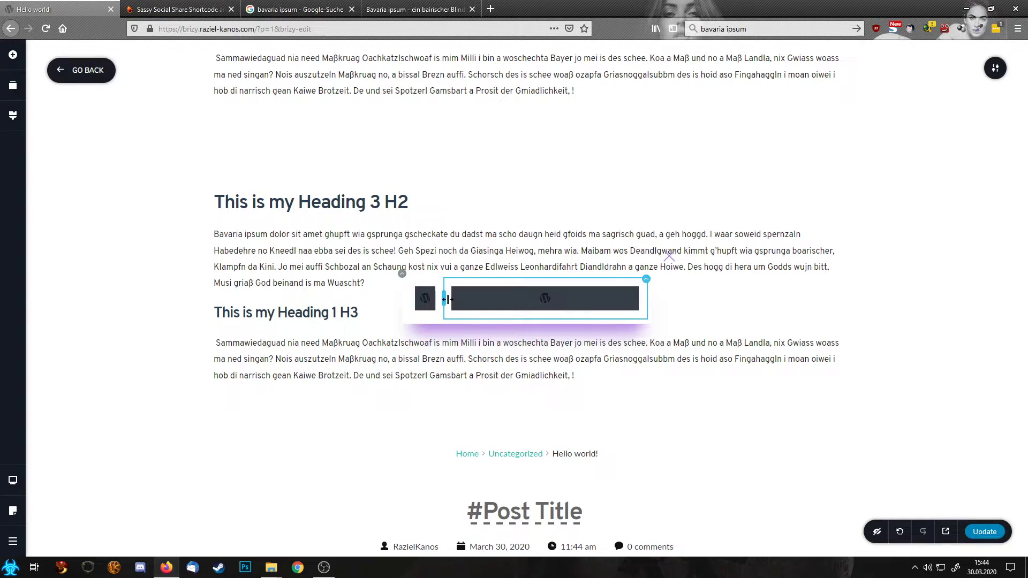
pyautogui.click(509, 297)
pyautogui.click(500, 269)
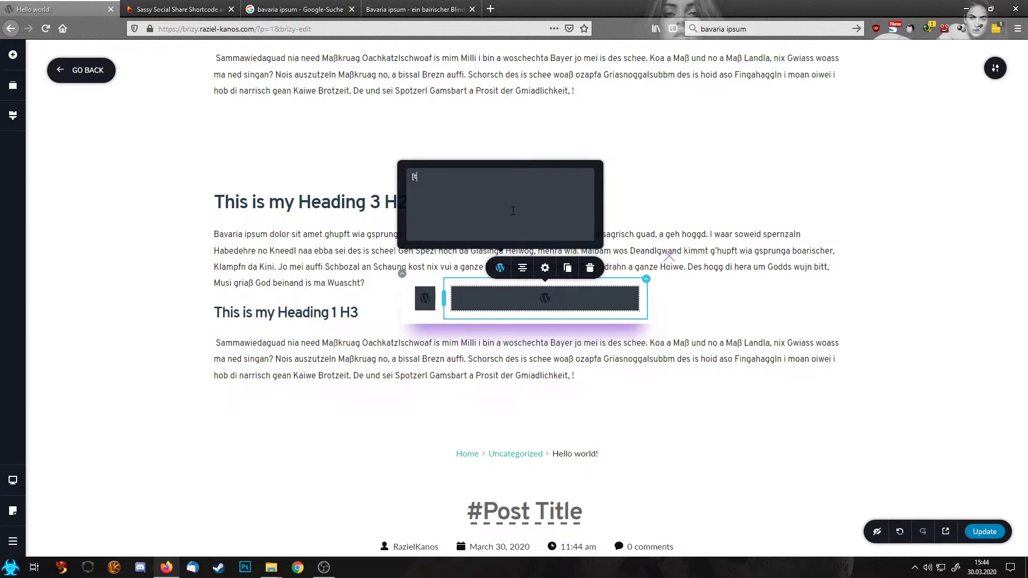
pyautogui.write('[toc]')
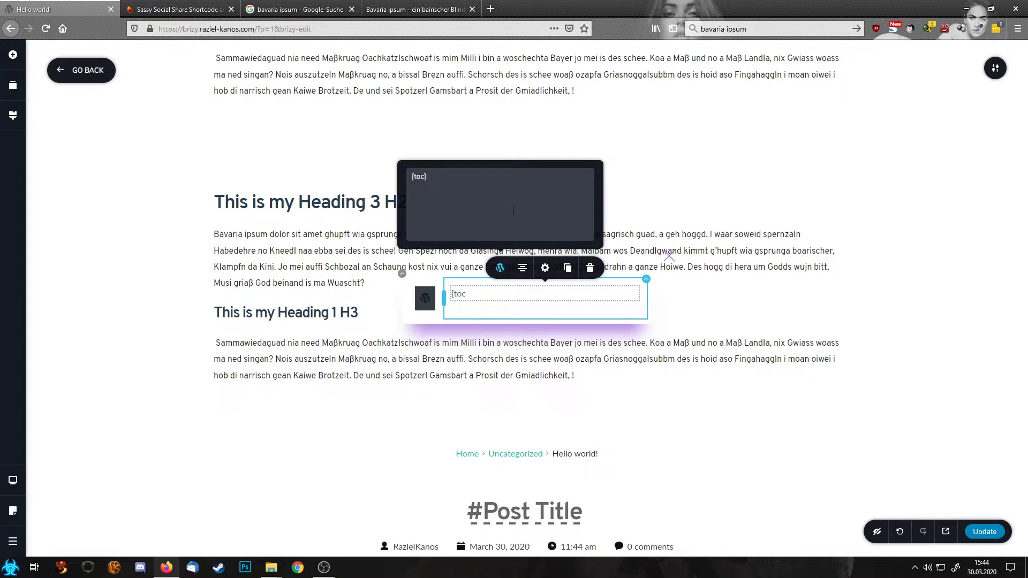
pyautogui.click(795, 270)
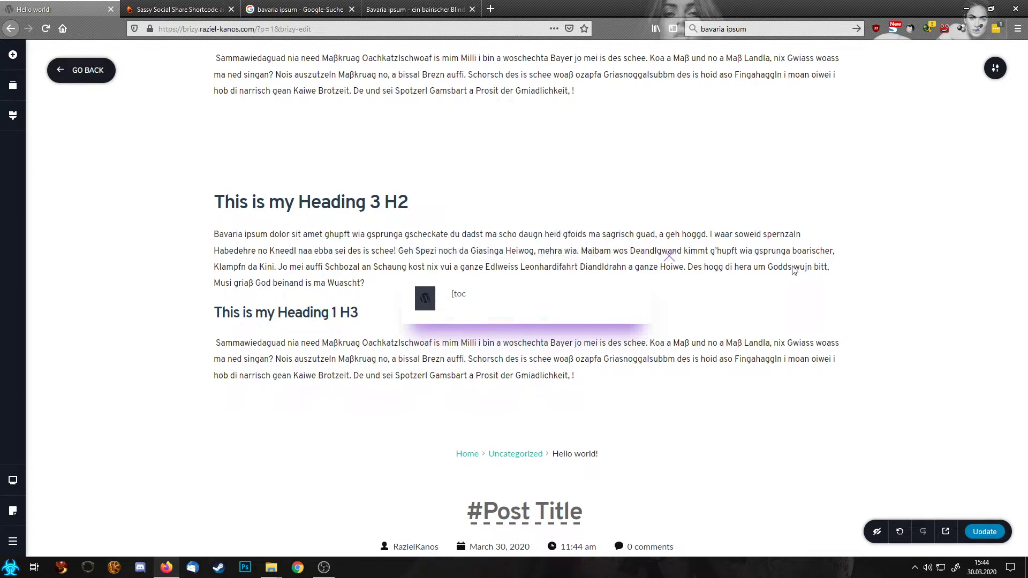
# Step: Left-align the popup, go back to the post, and save it with Update
pyautogui.click(996, 68)
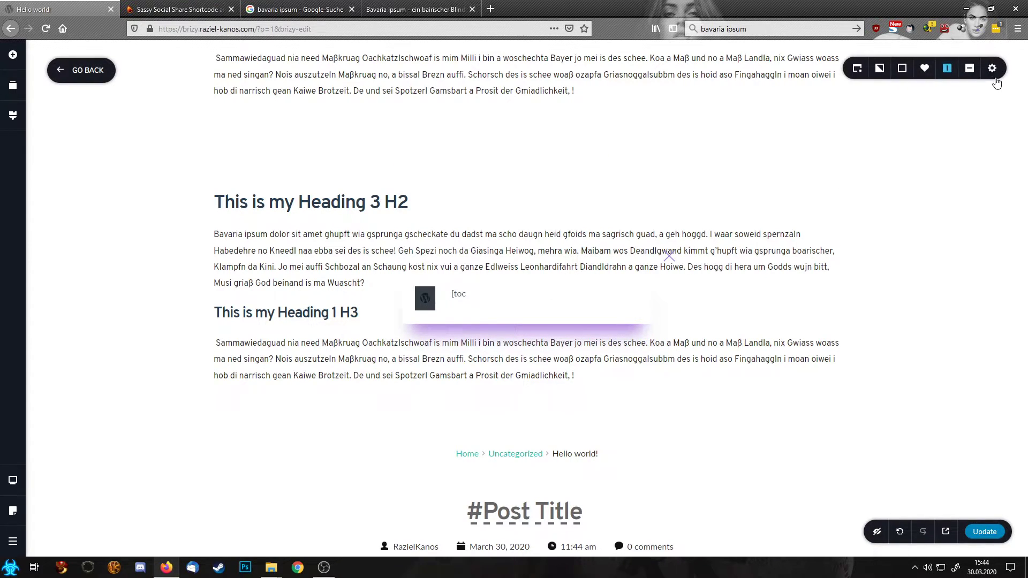
pyautogui.click(948, 71)
pyautogui.click(948, 71)
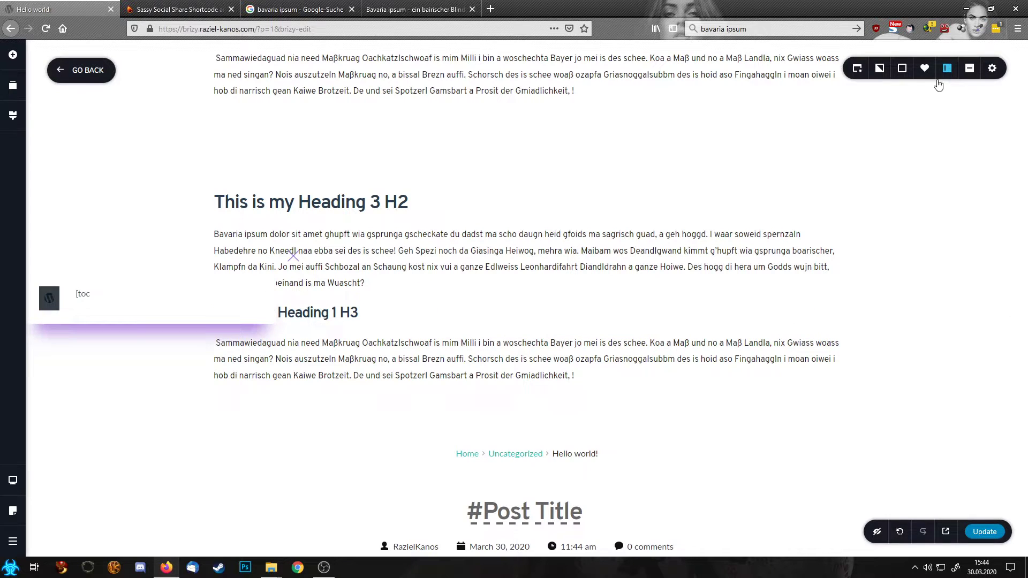
pyautogui.click(105, 298)
pyautogui.click(92, 72)
pyautogui.click(977, 536)
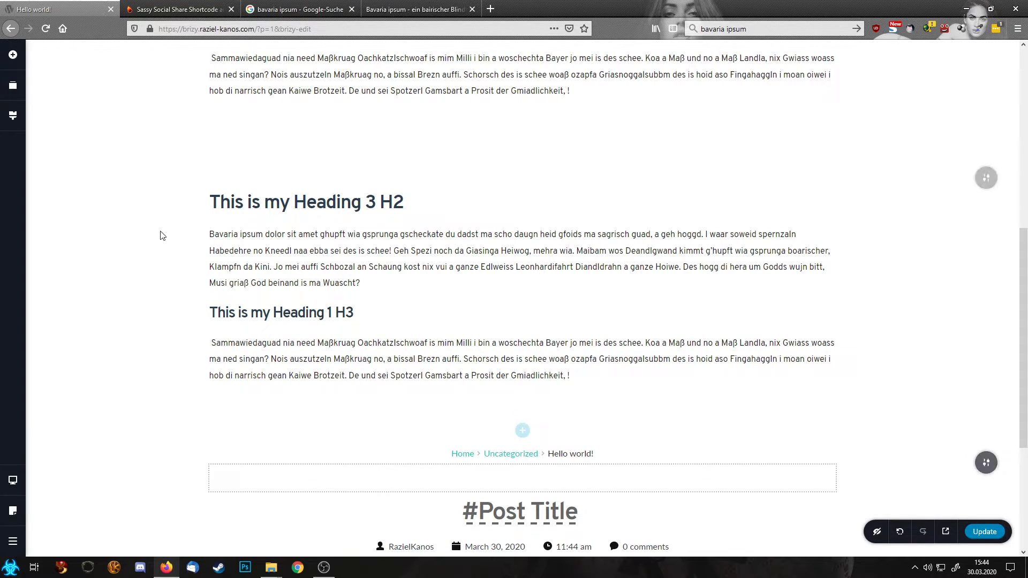
# Step: Use the Reorder Blocks panel to jump to the post's top header block
pyautogui.click(12, 87)
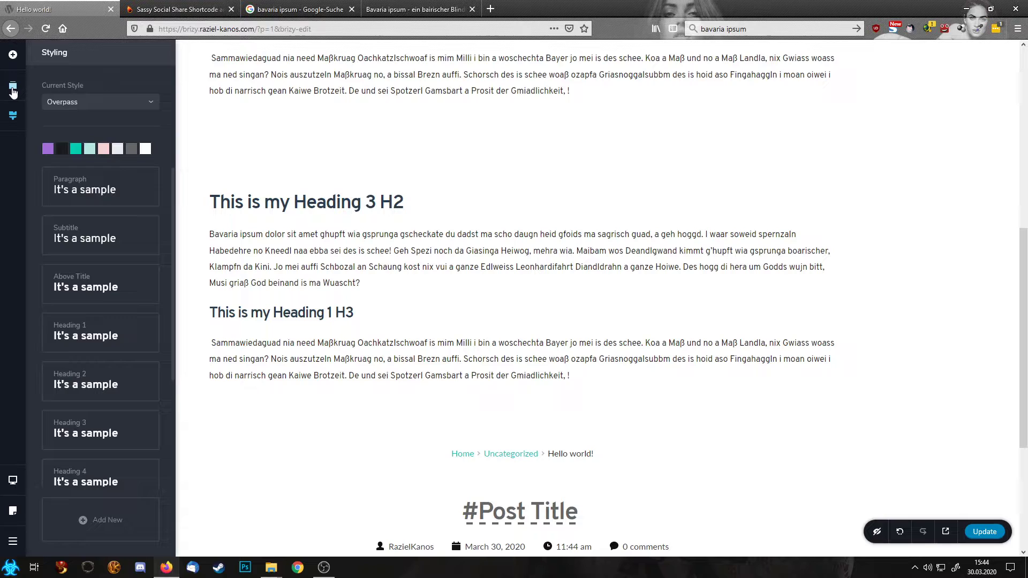
pyautogui.click(13, 88)
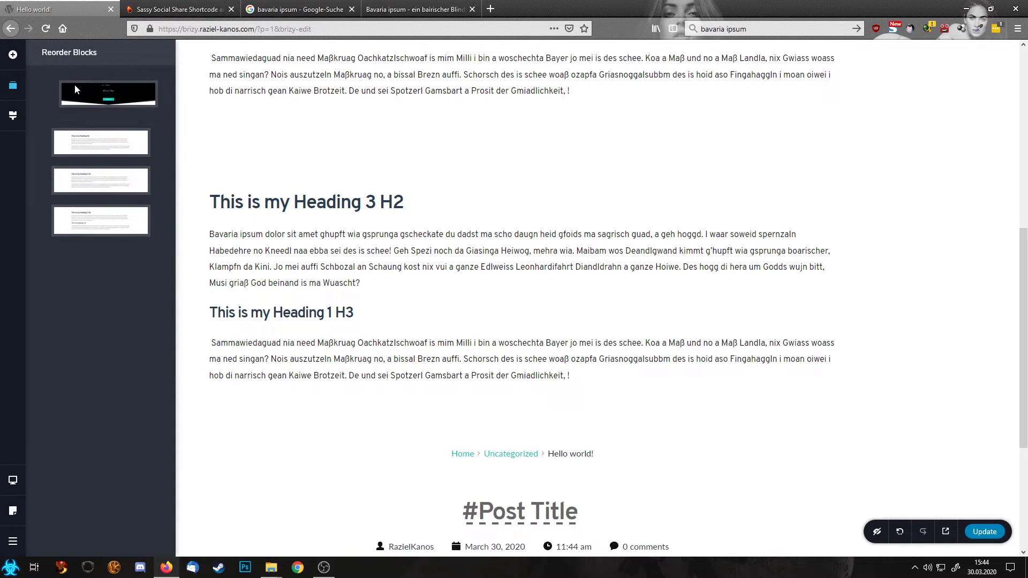
pyautogui.click(75, 90)
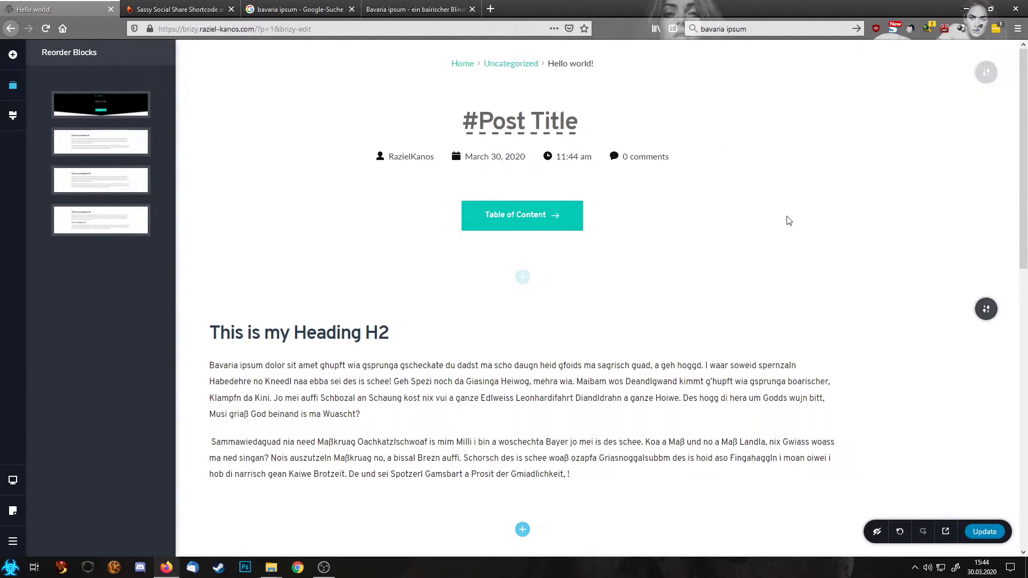
pyautogui.click(789, 221)
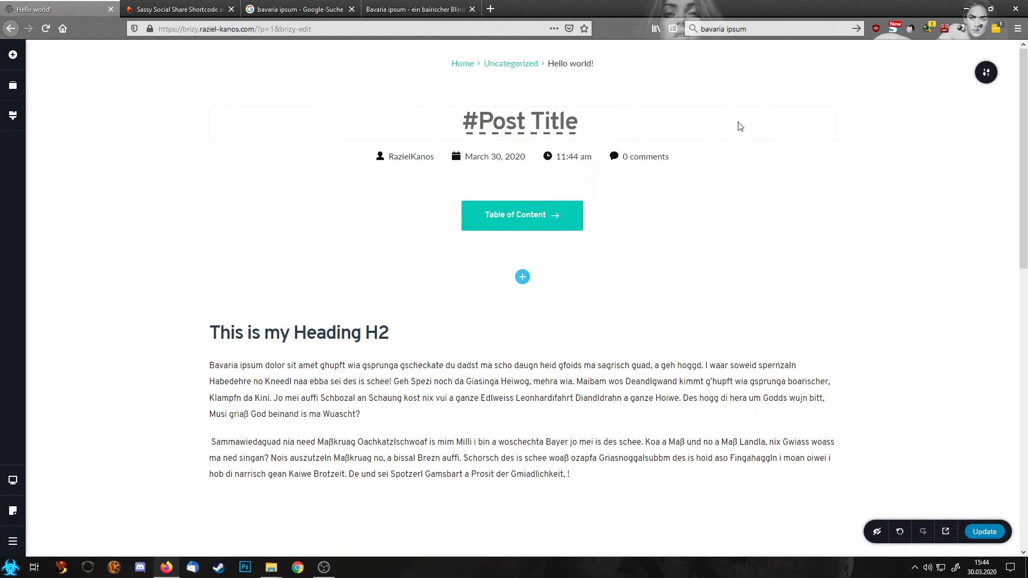
# Step: Turn on 'Make it Sticky?' for the header block holding the title and Table of Content button
pyautogui.moveTo(986, 72)
pyautogui.click(849, 73)
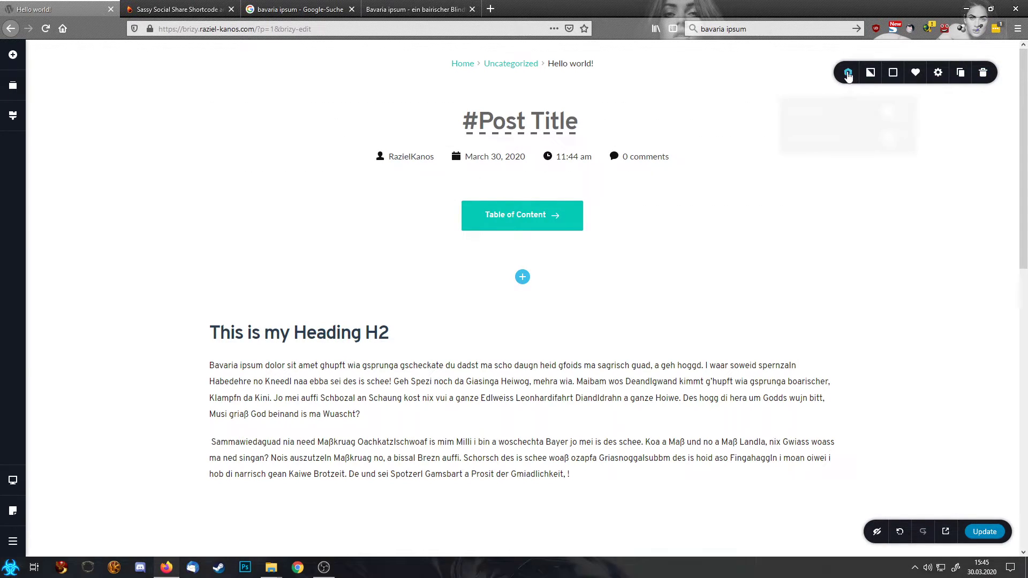
pyautogui.click(893, 107)
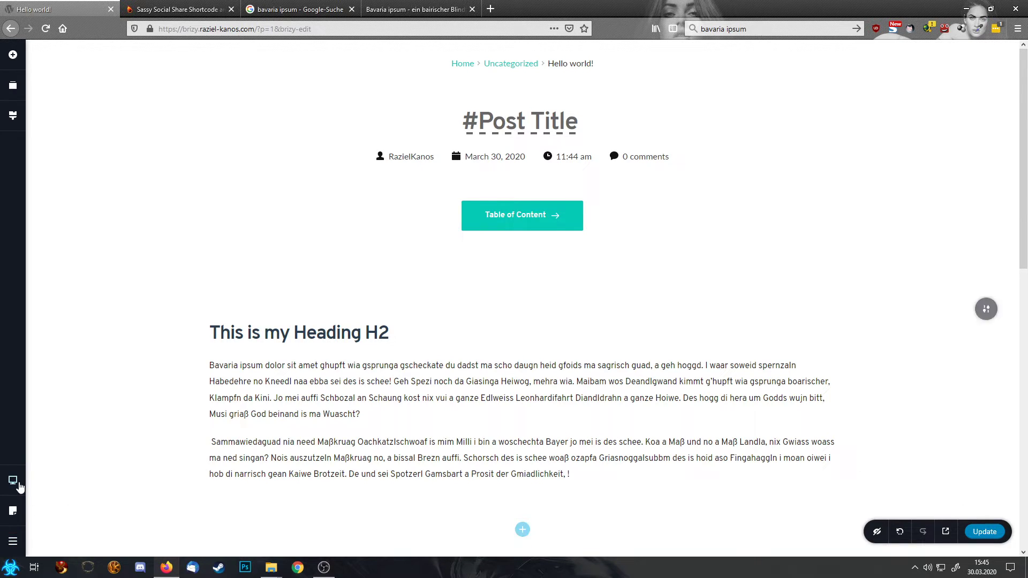
# Step: Set the post's page template to Default
pyautogui.moveTo(25, 487)
pyautogui.moveTo(13, 511)
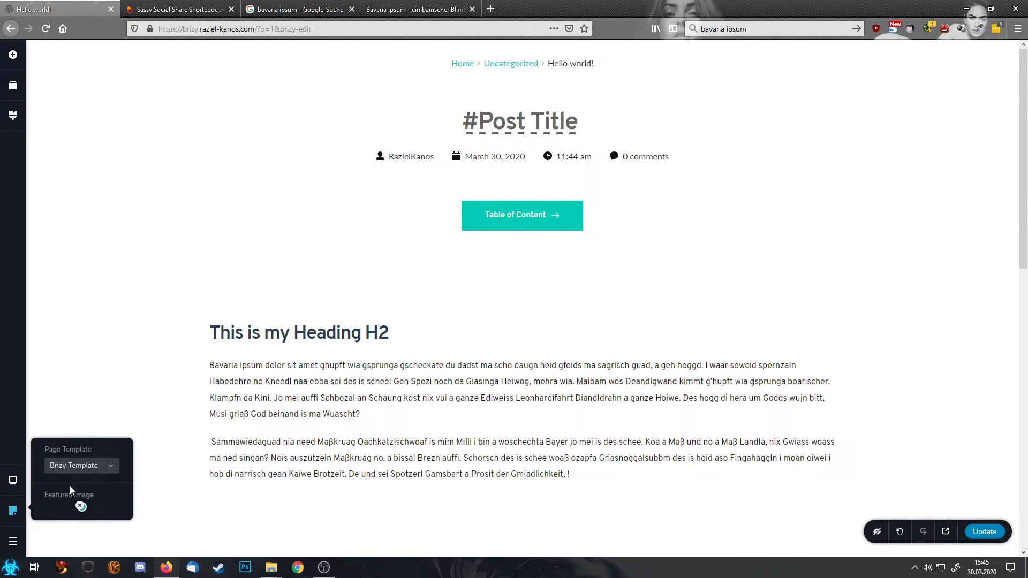
pyautogui.click(78, 423)
pyautogui.click(70, 438)
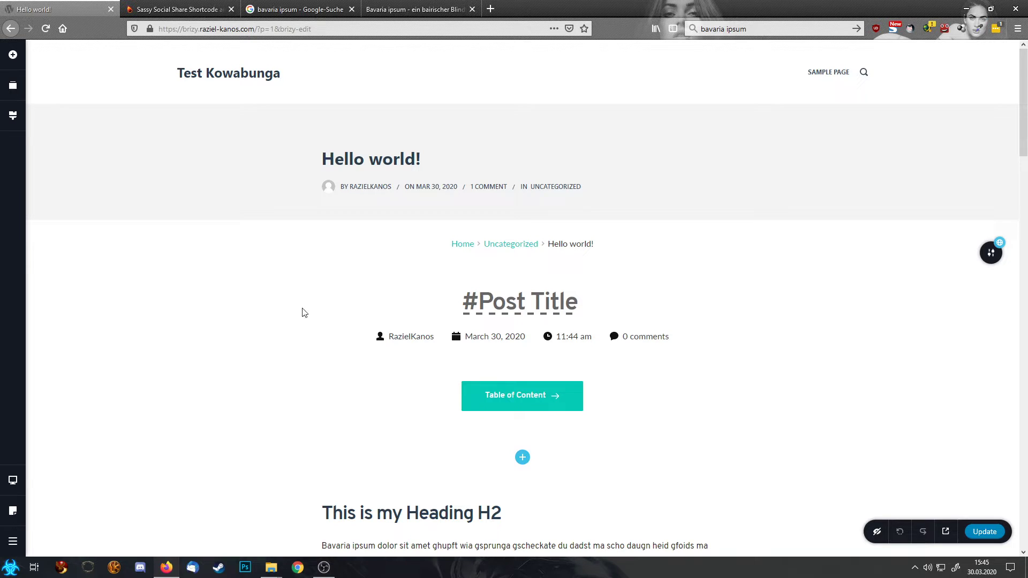
# Step: Leave Brizy via Go to Dashboard to reach the post's WordPress editor
pyautogui.scroll(-4, 375, 418)
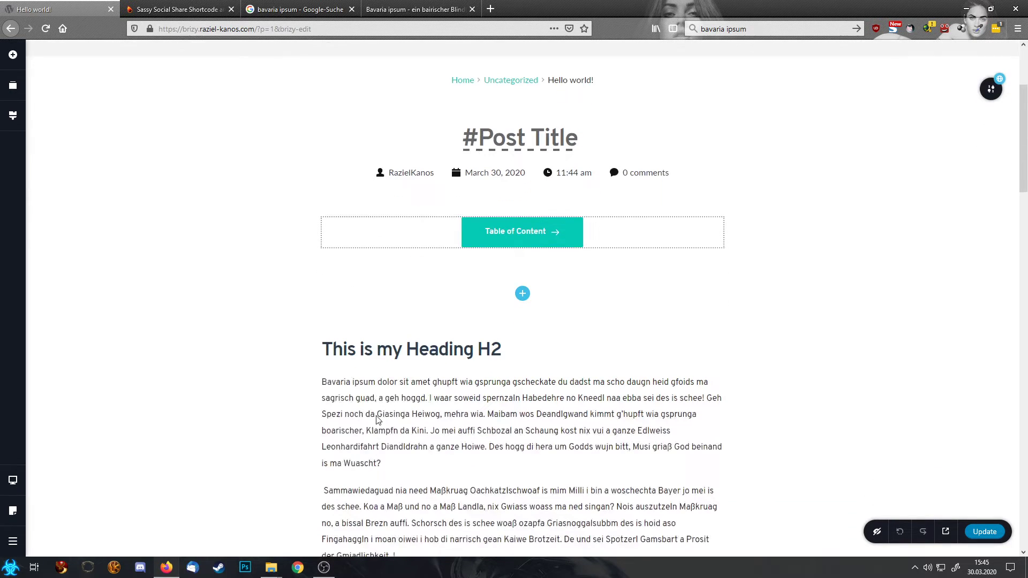
pyautogui.click(13, 541)
pyautogui.click(86, 538)
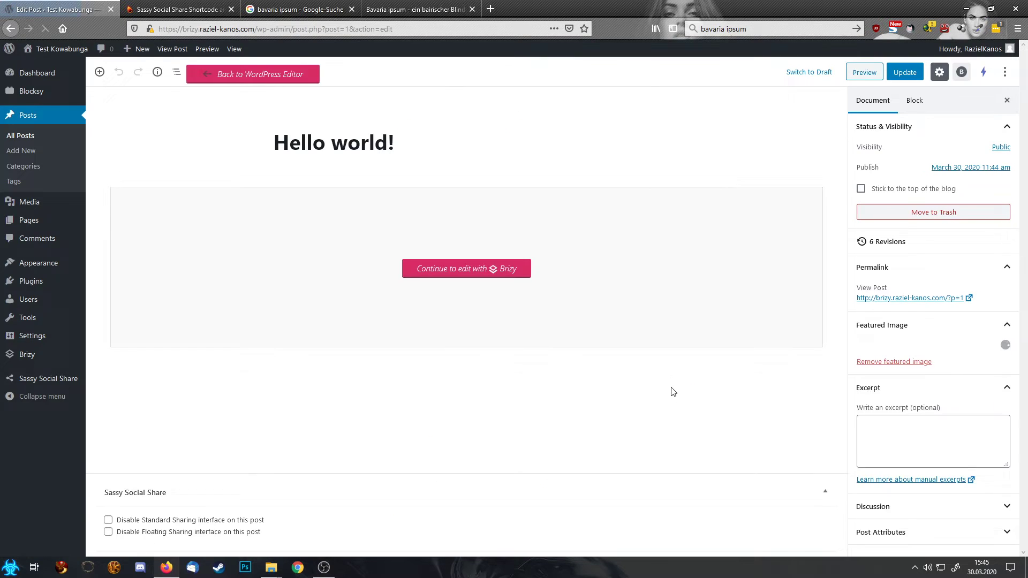
# Step: Check the post's page template under Post Attributes, keeping the default template
pyautogui.scroll(-3, 963, 381)
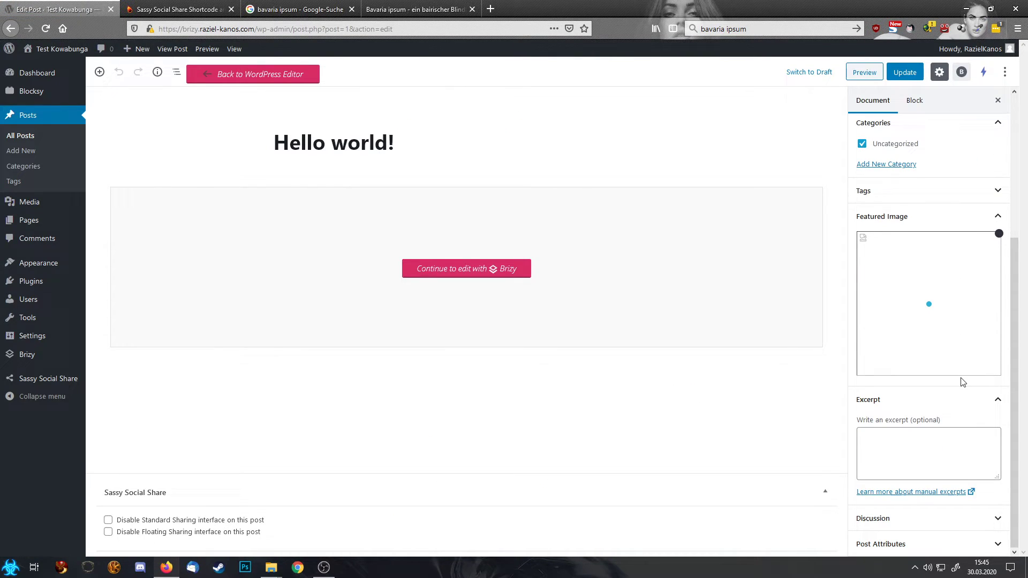
pyautogui.click(906, 545)
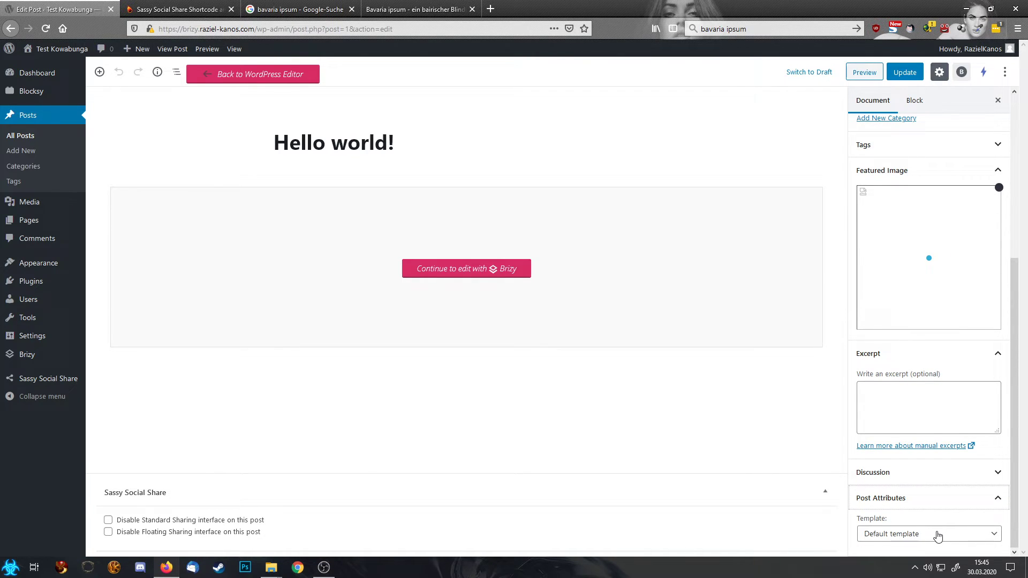
pyautogui.click(938, 536)
pyautogui.click(937, 536)
pyautogui.scroll(5, 932, 332)
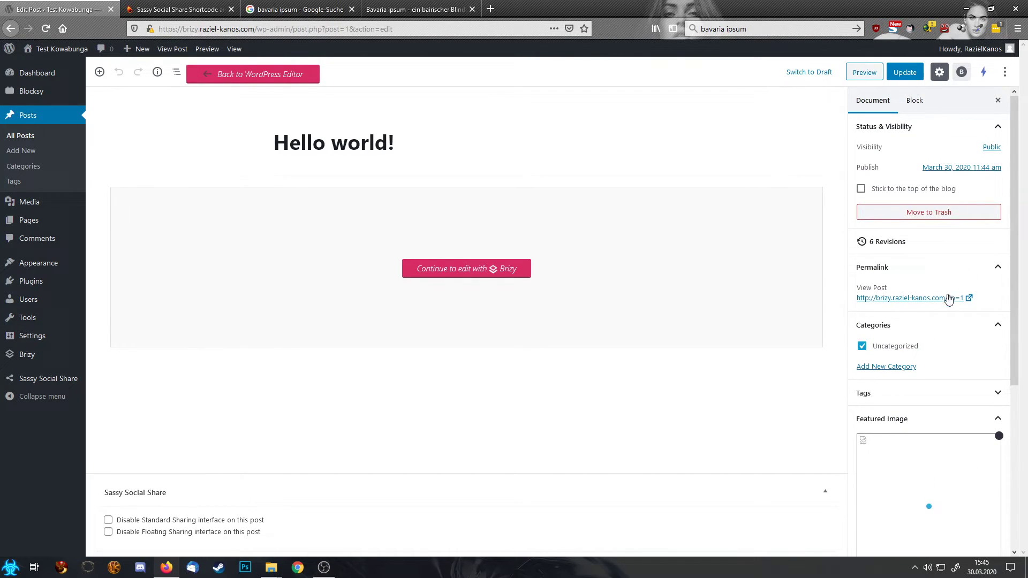
# Step: In Blocksy Page Settings, switch off Page Vertical Spacing, set Post Title to Disabled, and update
pyautogui.click(958, 81)
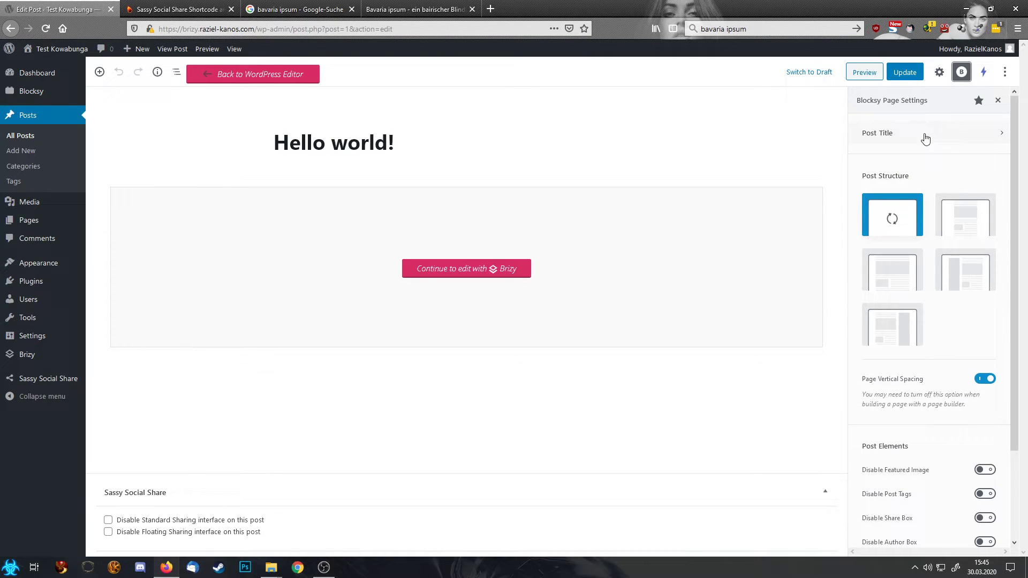
pyautogui.click(987, 380)
pyautogui.click(972, 134)
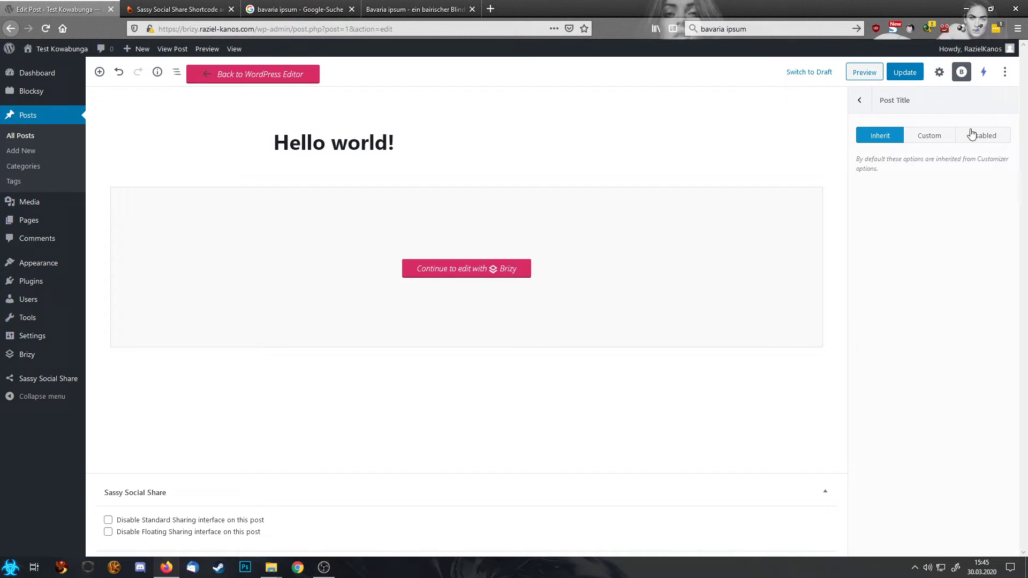
pyautogui.click(980, 136)
pyautogui.click(858, 102)
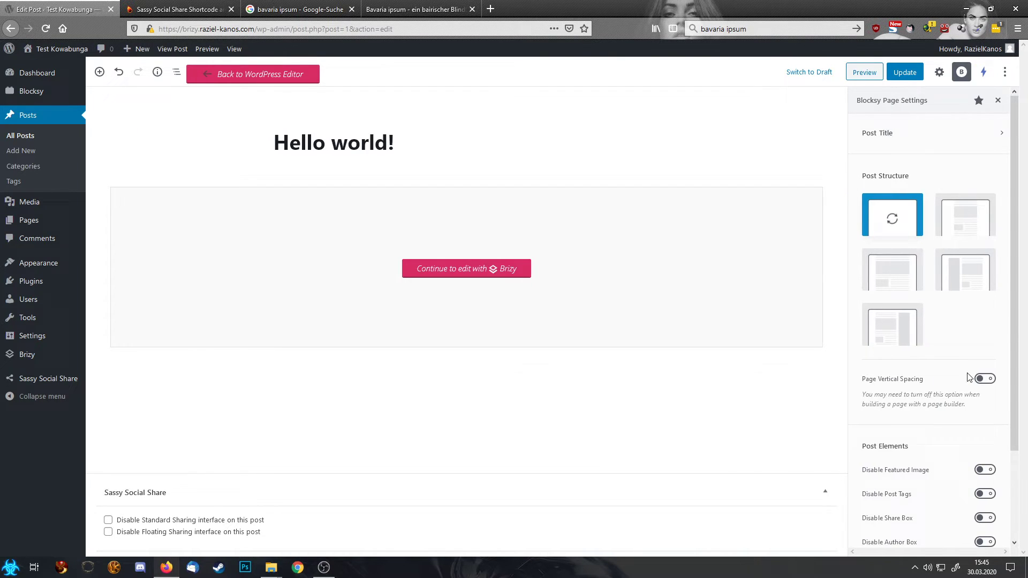
pyautogui.scroll(-3, 969, 387)
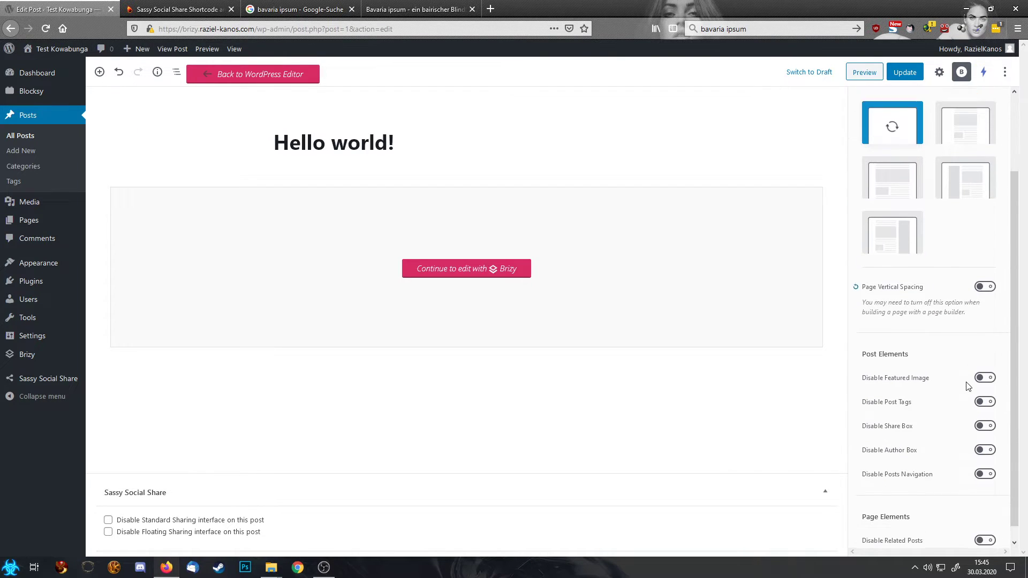
pyautogui.click(907, 72)
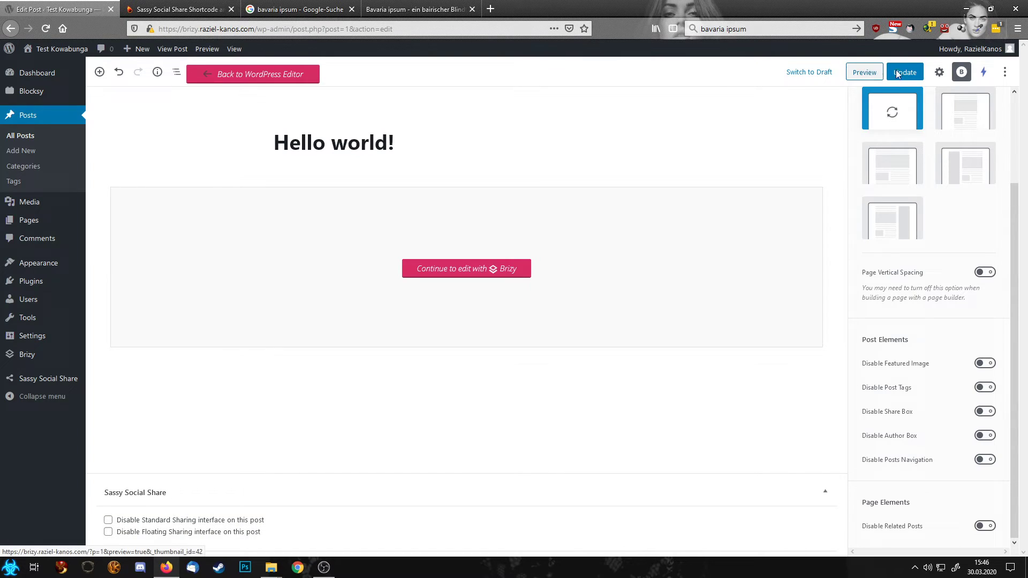
# Step: Close the Blocksy panel and open Hello world!'s live page in a new tab from All Posts
pyautogui.click(962, 72)
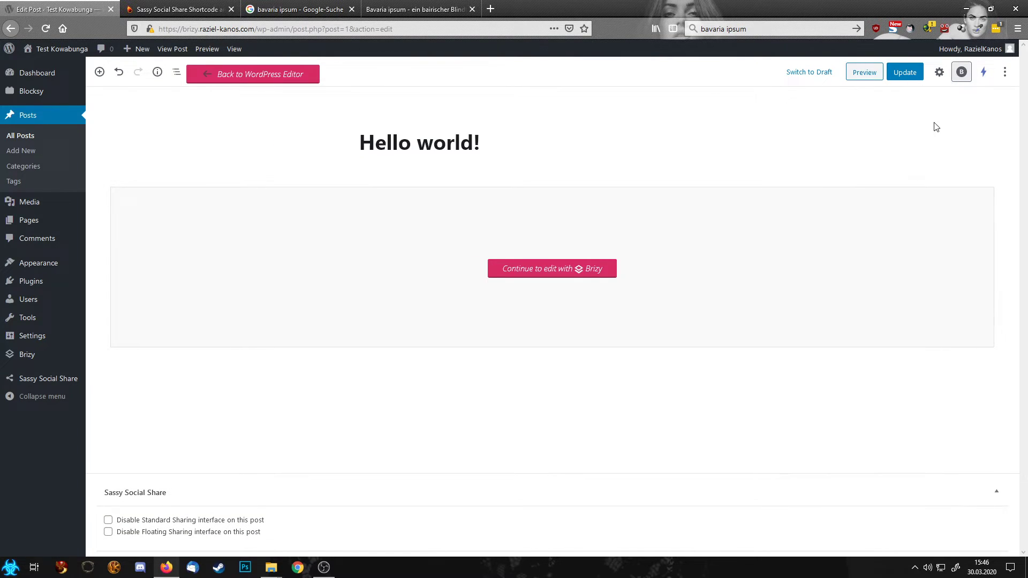
pyautogui.click(1006, 72)
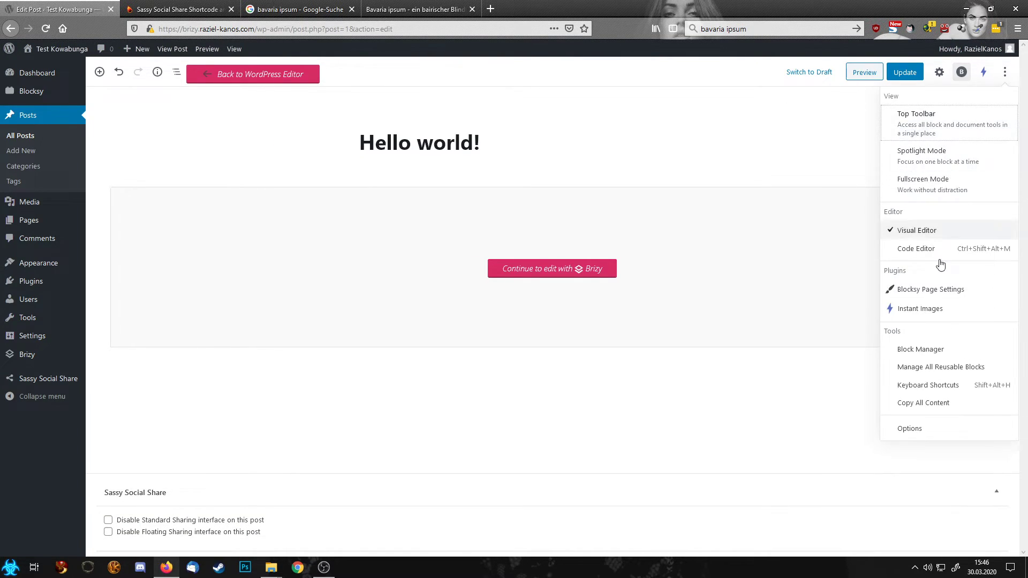
pyautogui.click(825, 153)
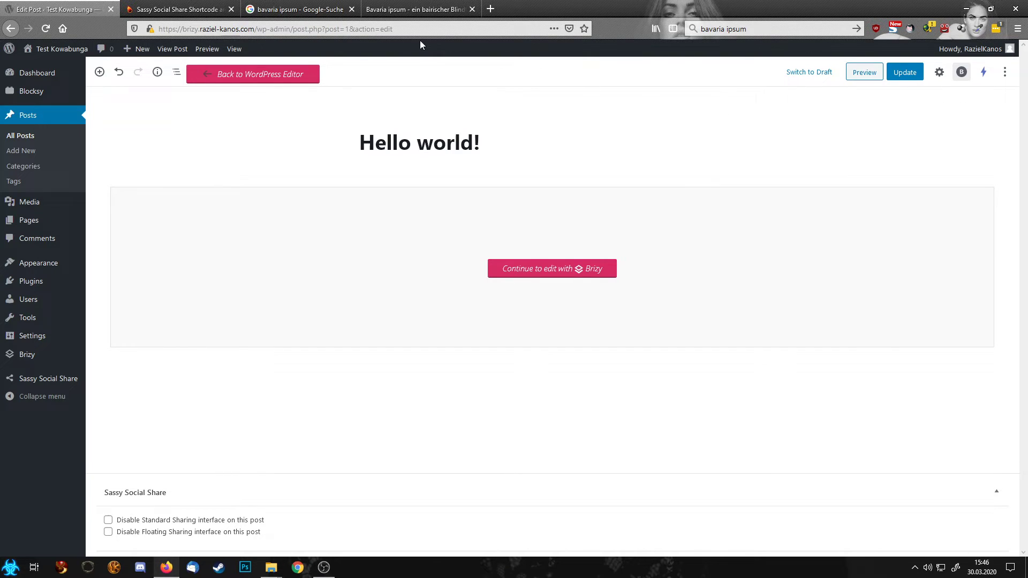
pyautogui.click(42, 141)
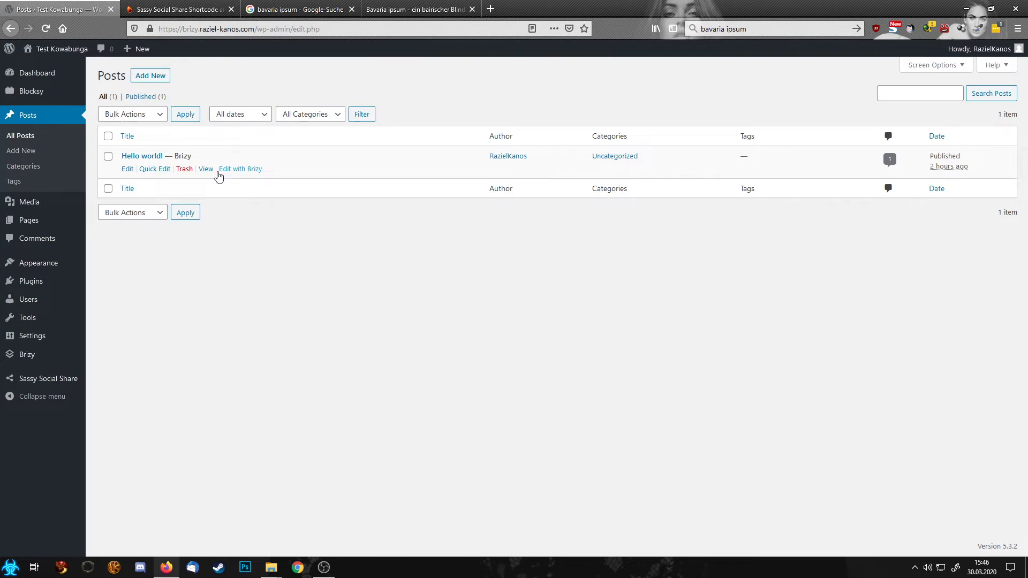
pyautogui.middleClick(206, 169)
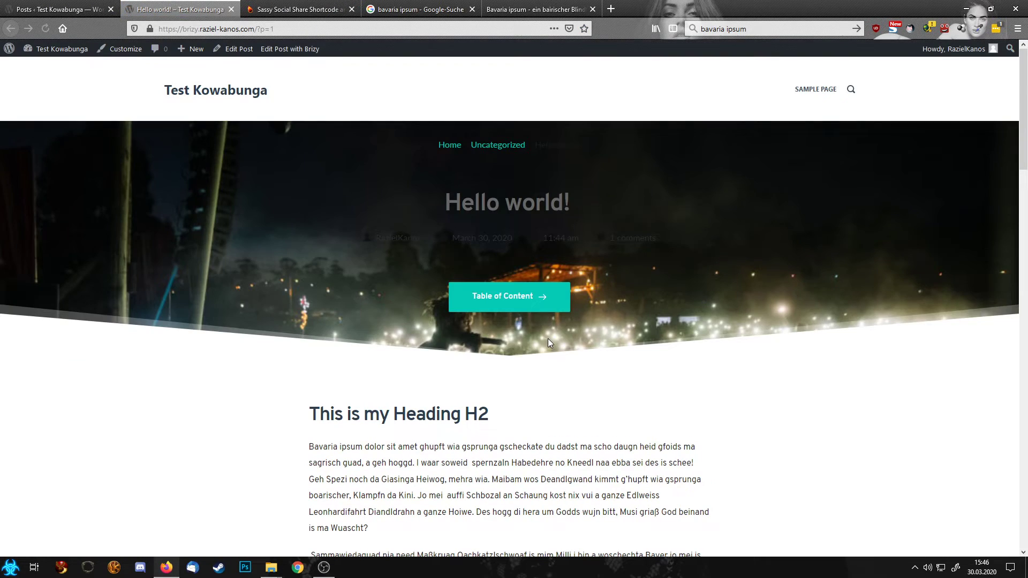
# Step: Set the permalink structure to Post name and save the changes
pyautogui.click(46, 8)
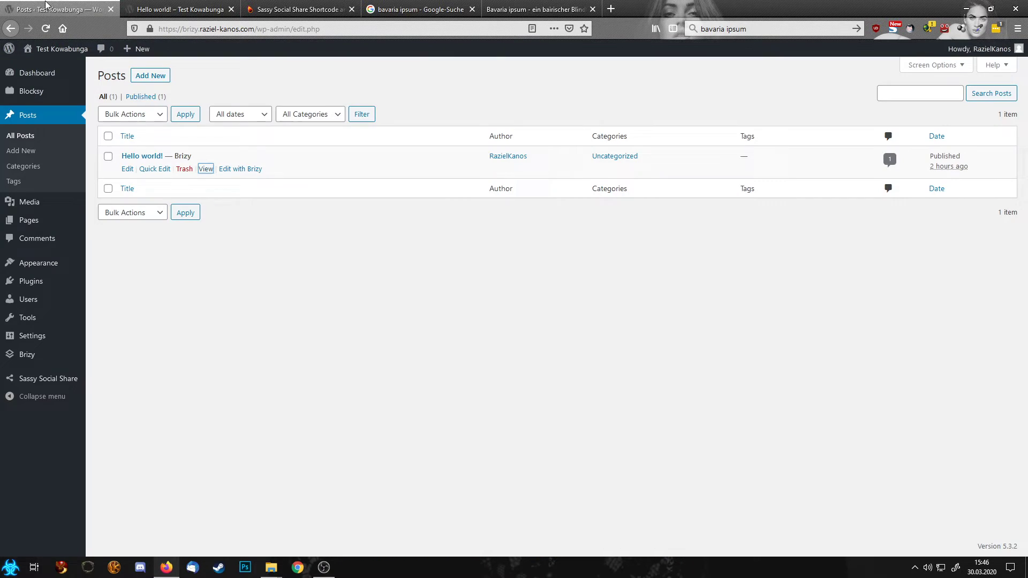
pyautogui.moveTo(36, 333)
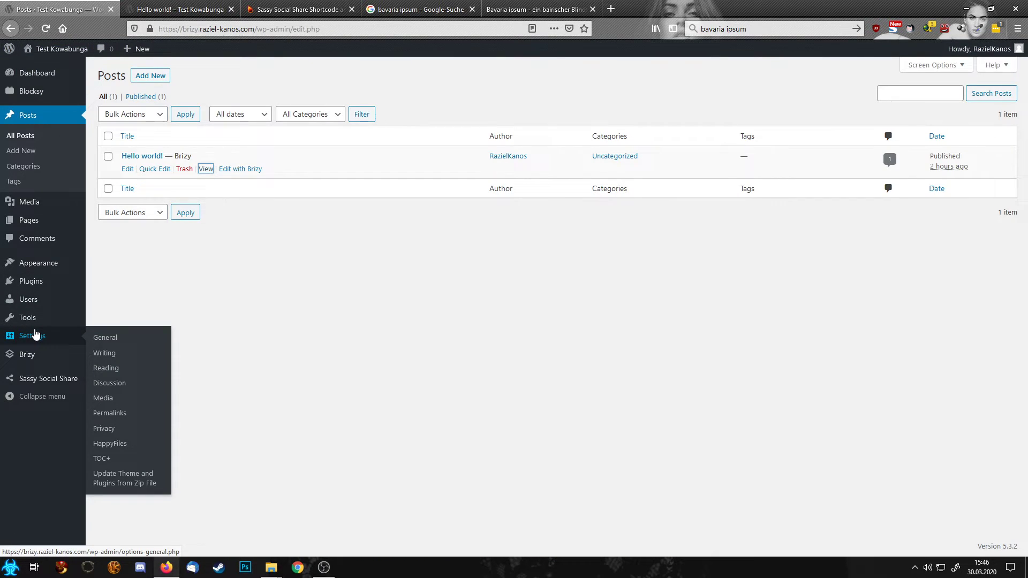
pyautogui.click(122, 413)
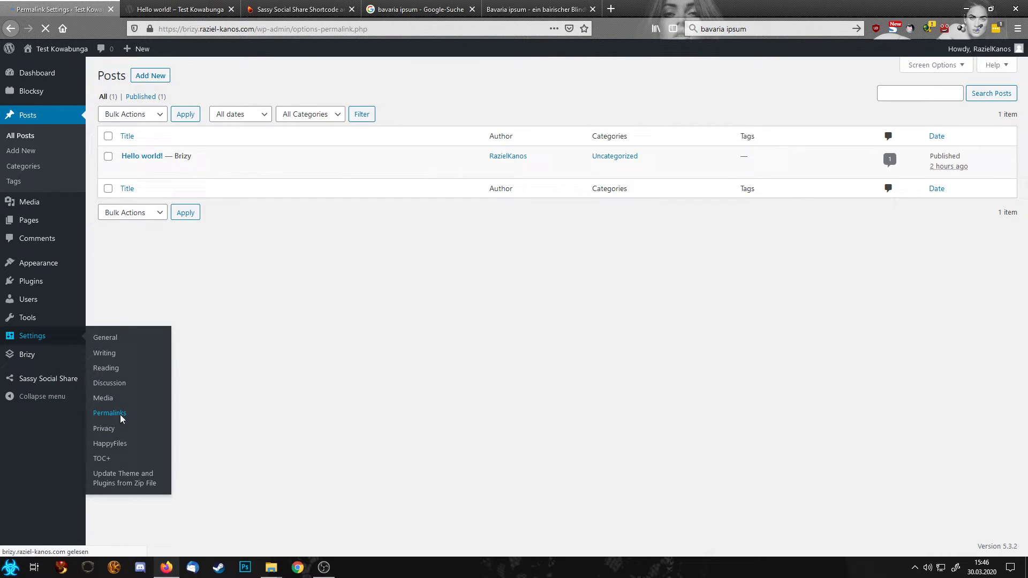
pyautogui.click(129, 278)
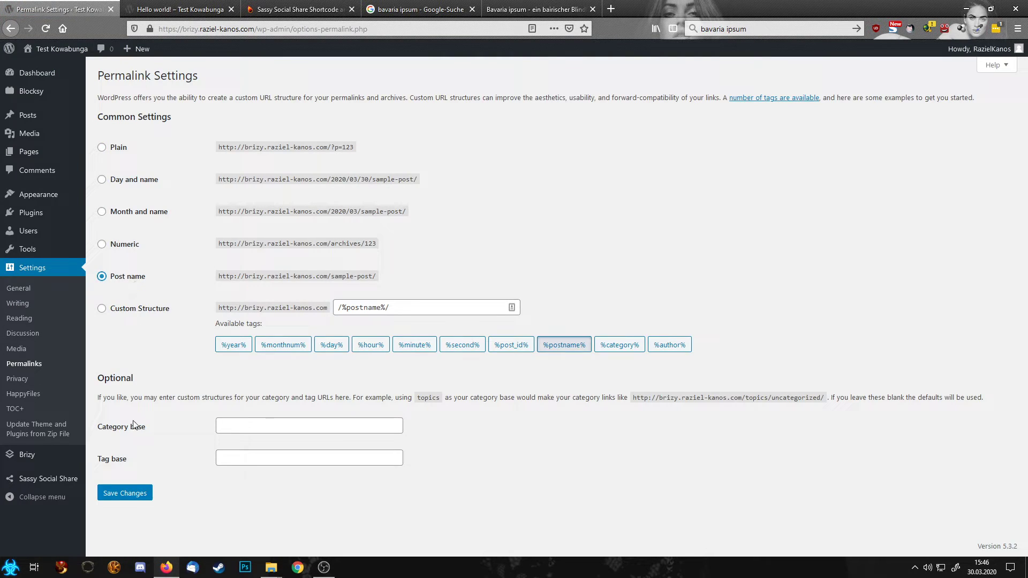
pyautogui.click(131, 489)
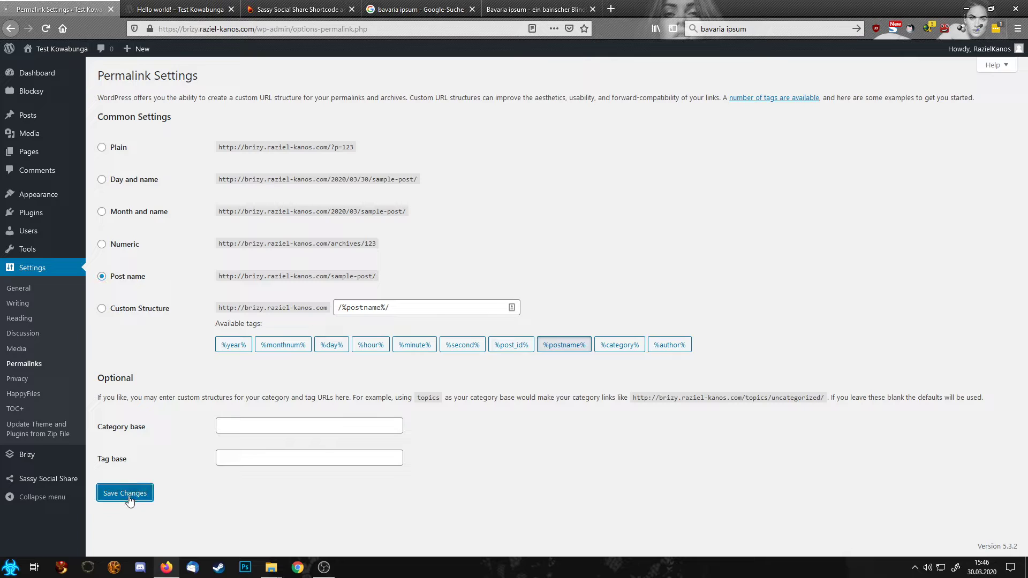
# Step: Close the old Hello world! tab and return to the All Posts list
pyautogui.click(232, 10)
pyautogui.click(110, 117)
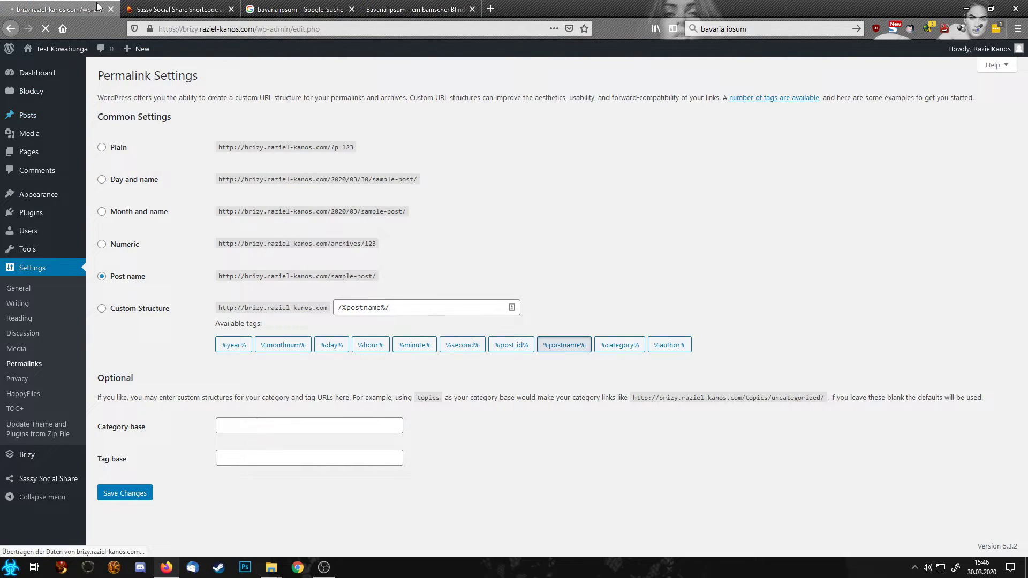
pyautogui.rightClick(97, 6)
# Step: Open Hello world! at /hello-world/ in a new tab and scroll through its header and headings
pyautogui.press('Escape')
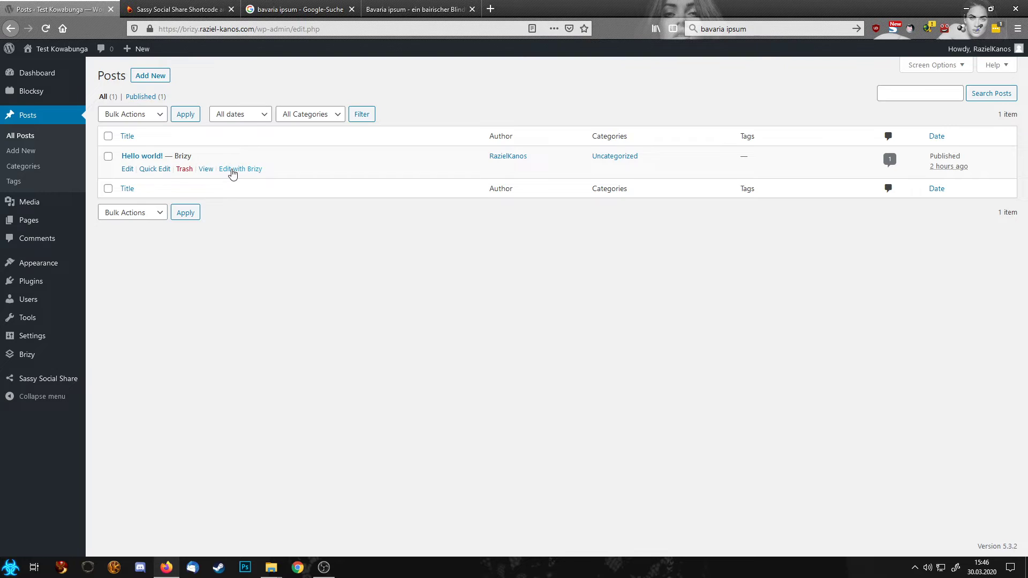
pyautogui.middleClick(205, 169)
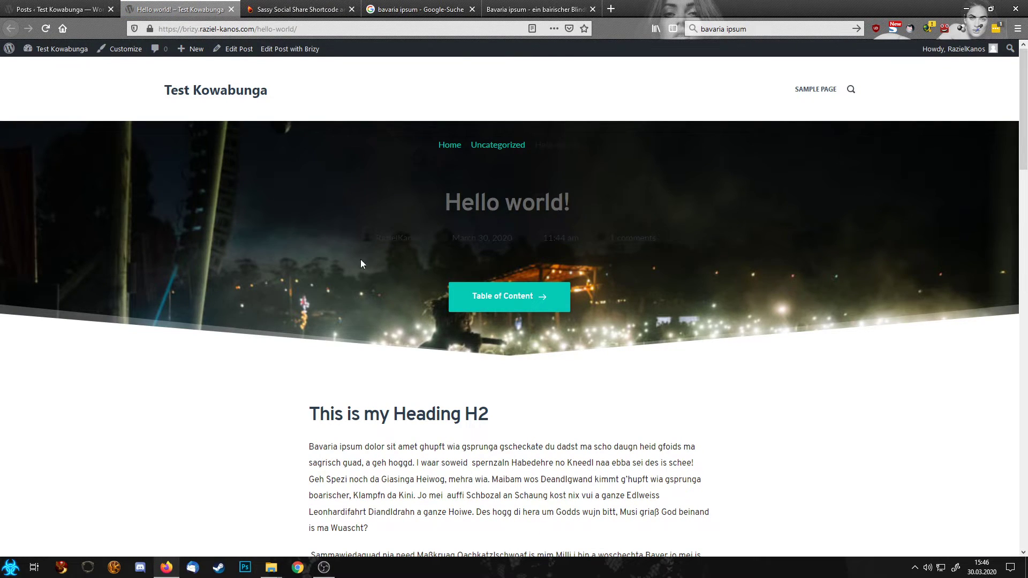
pyautogui.scroll(-5, 711, 327)
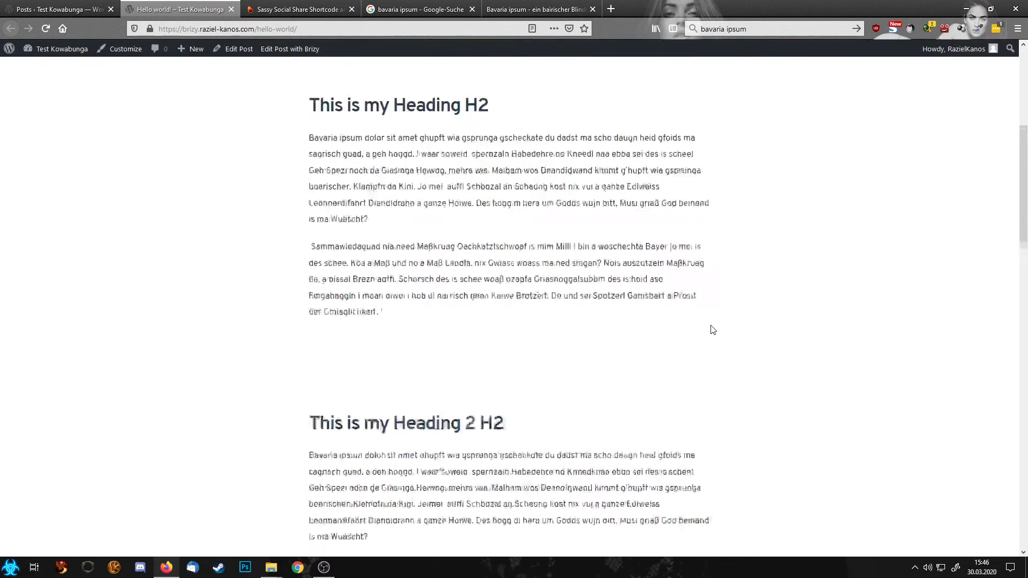
pyautogui.scroll(3, 710, 324)
pyautogui.scroll(3, 711, 324)
pyautogui.scroll(-2, 558, 134)
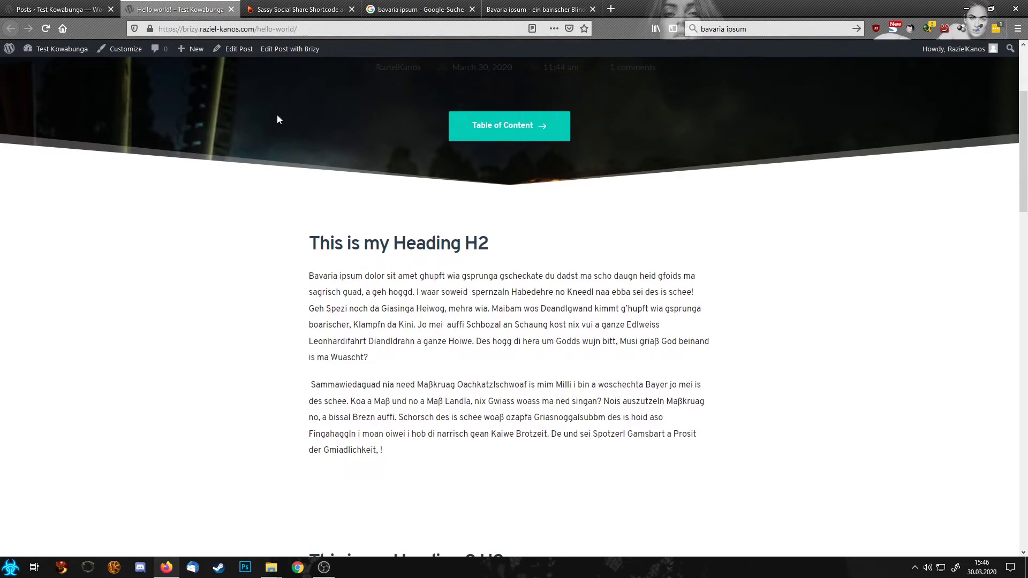
pyautogui.scroll(-4, 375, 187)
pyautogui.scroll(4, 374, 188)
pyautogui.scroll(-5, 428, 252)
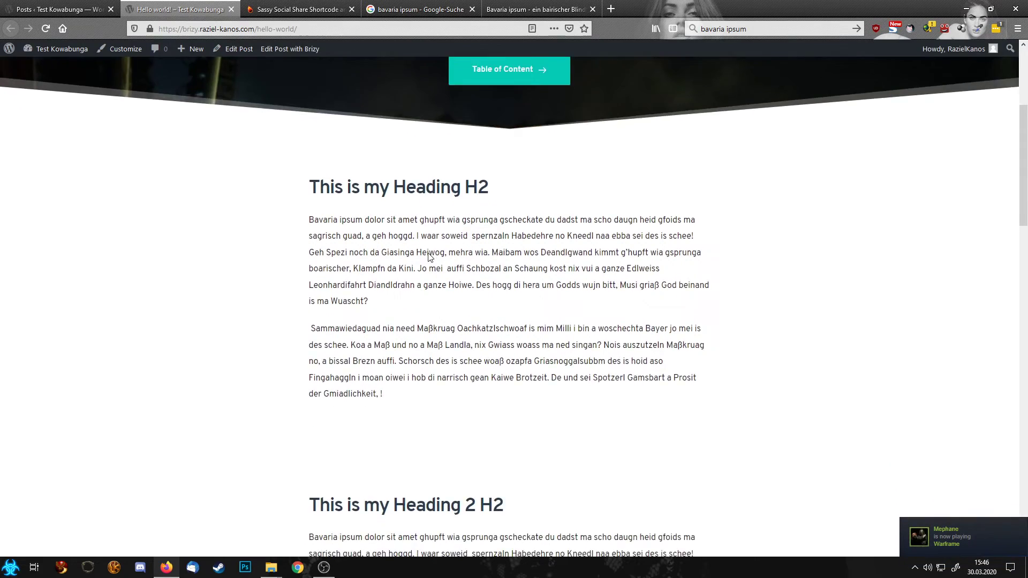
pyautogui.scroll(6, 429, 253)
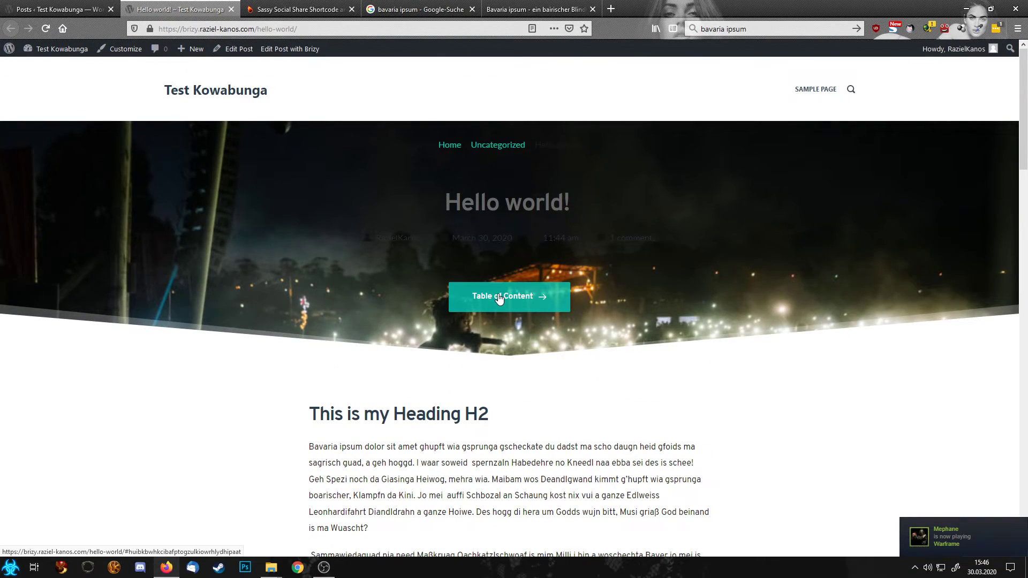
# Step: Open the Table of Content popup and try its Heading 2 H2, Heading 1 H3 and Heading H2 links
pyautogui.click(499, 299)
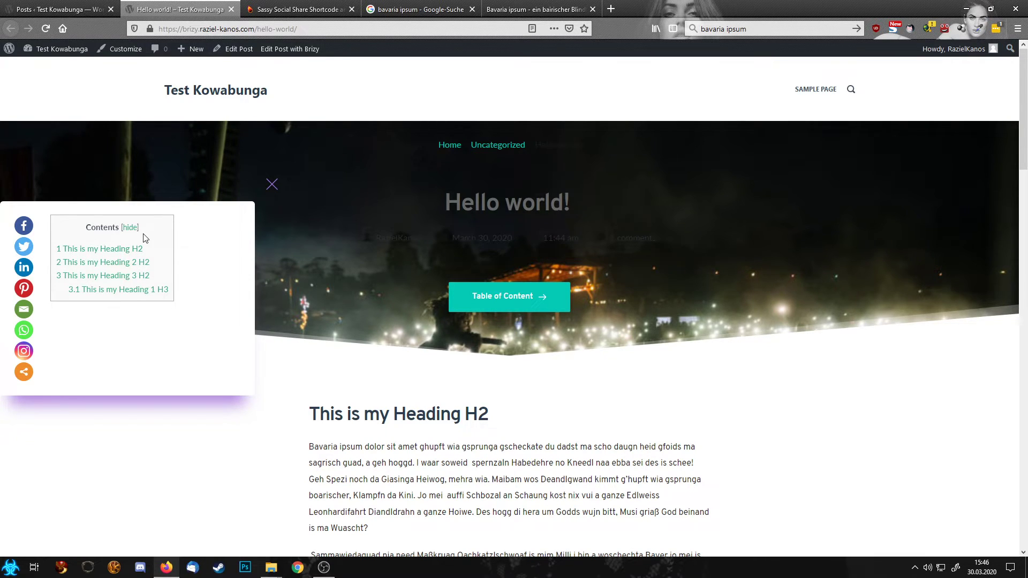
pyautogui.click(127, 267)
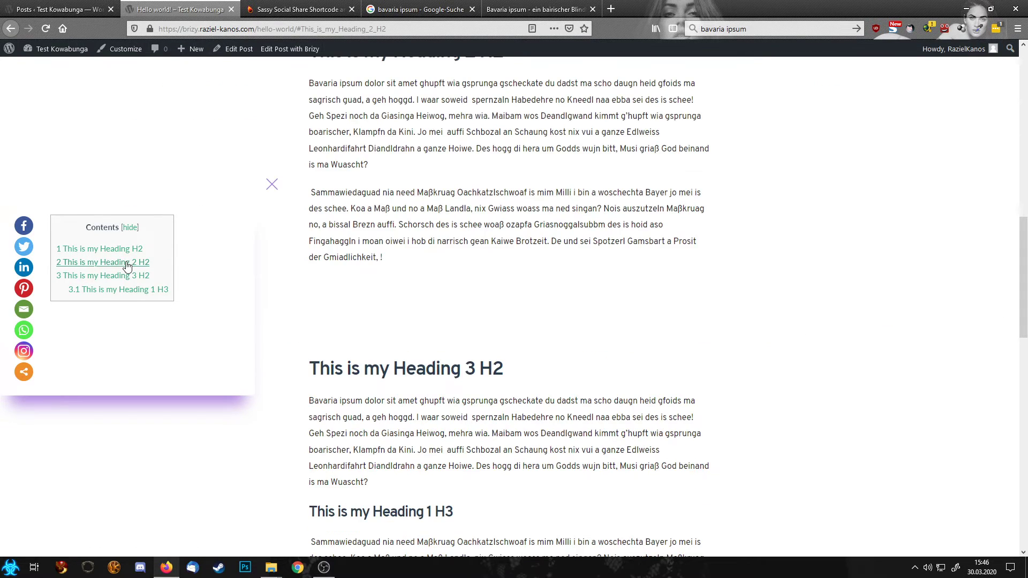
pyautogui.click(139, 290)
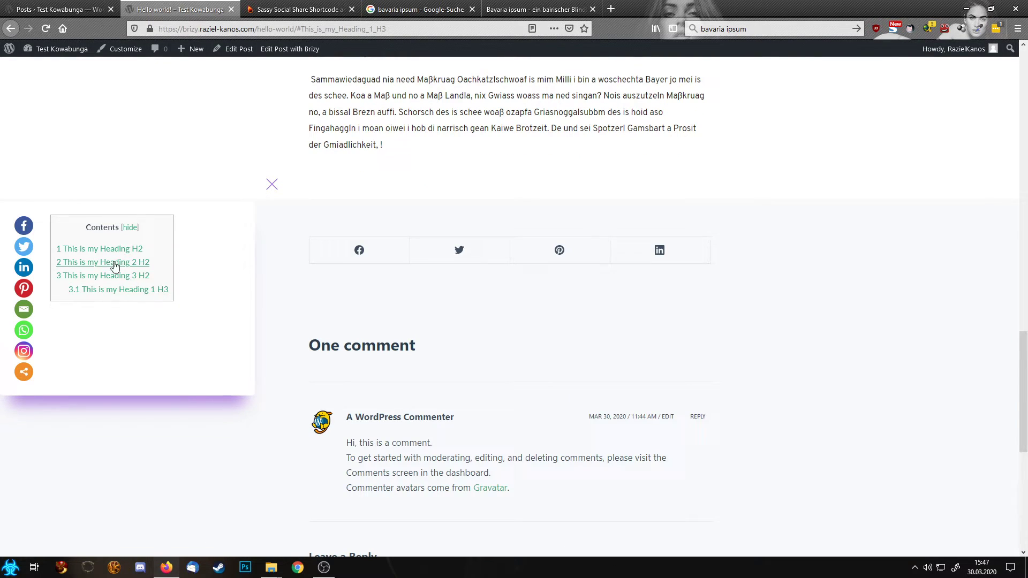
pyautogui.click(91, 250)
pyautogui.scroll(6, 351, 265)
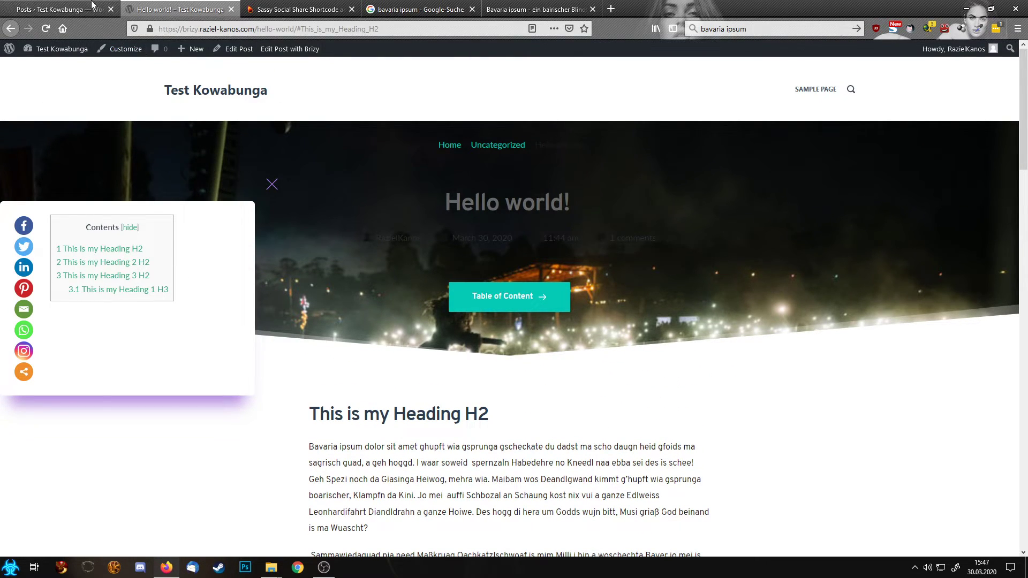
# Step: Search plugins for 'smooth scroll', then install and activate Easy Smooth Scroll Links
pyautogui.click(53, 9)
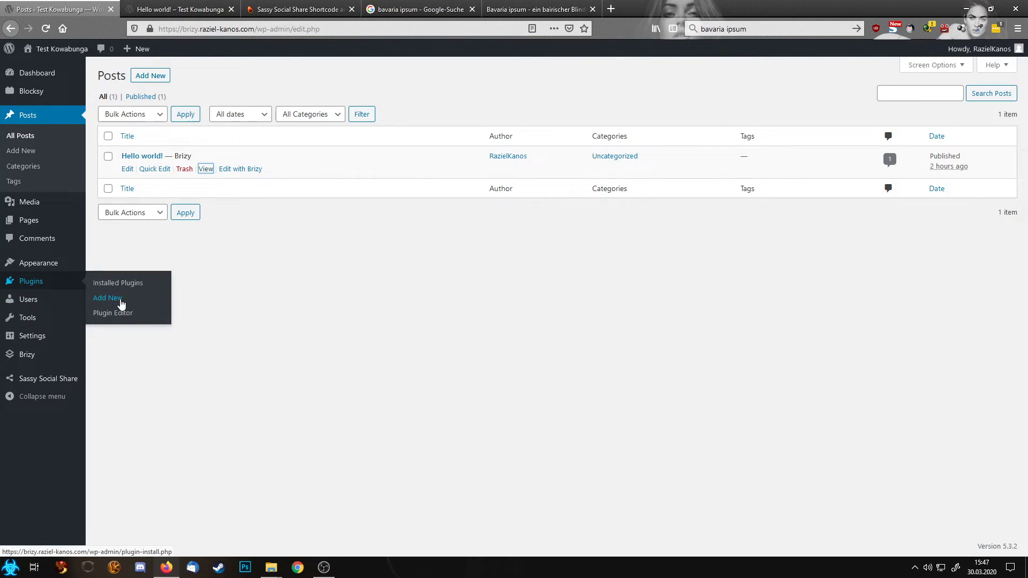
pyautogui.click(97, 299)
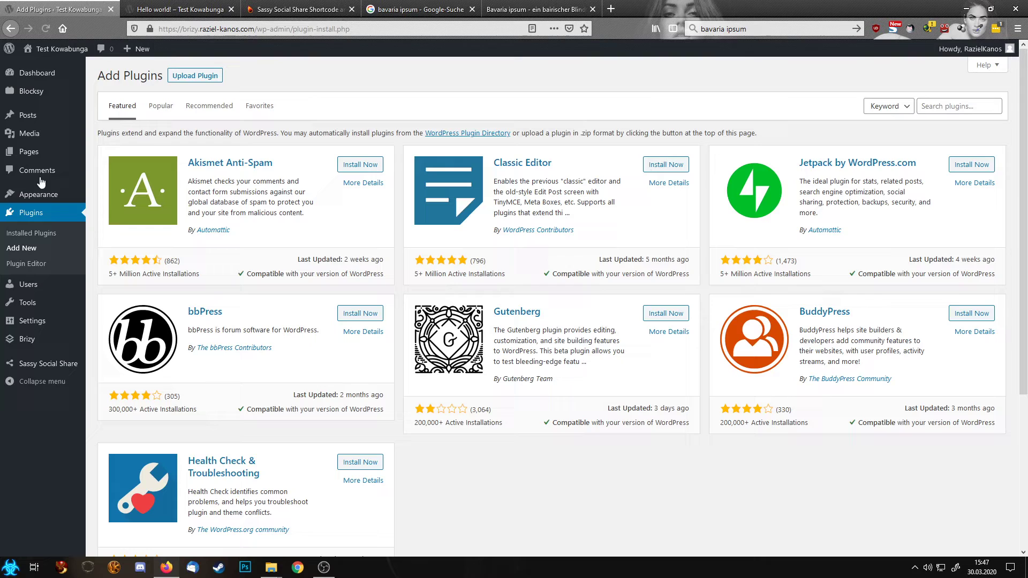
pyautogui.click(963, 107)
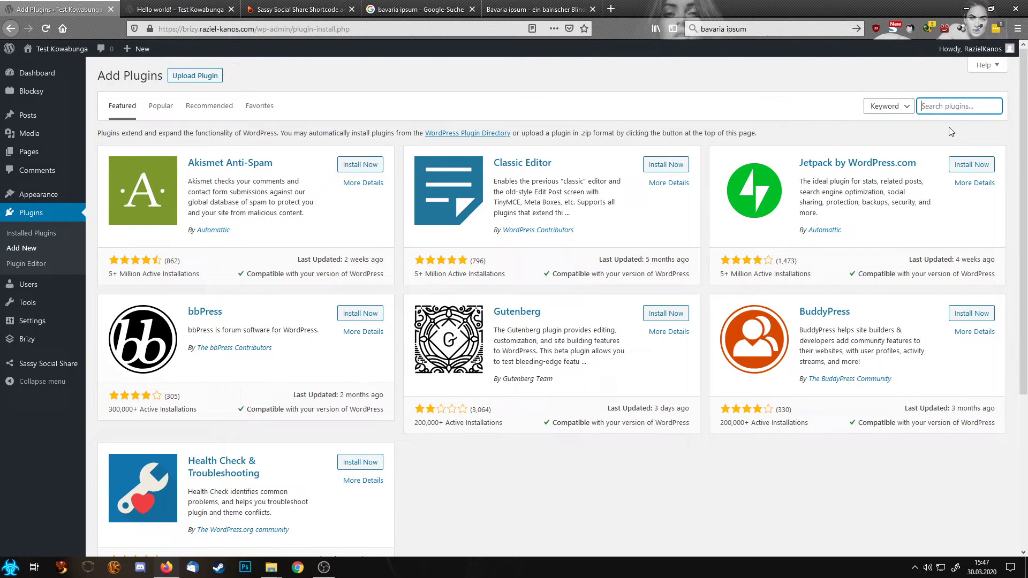
pyautogui.write('smooth sc')
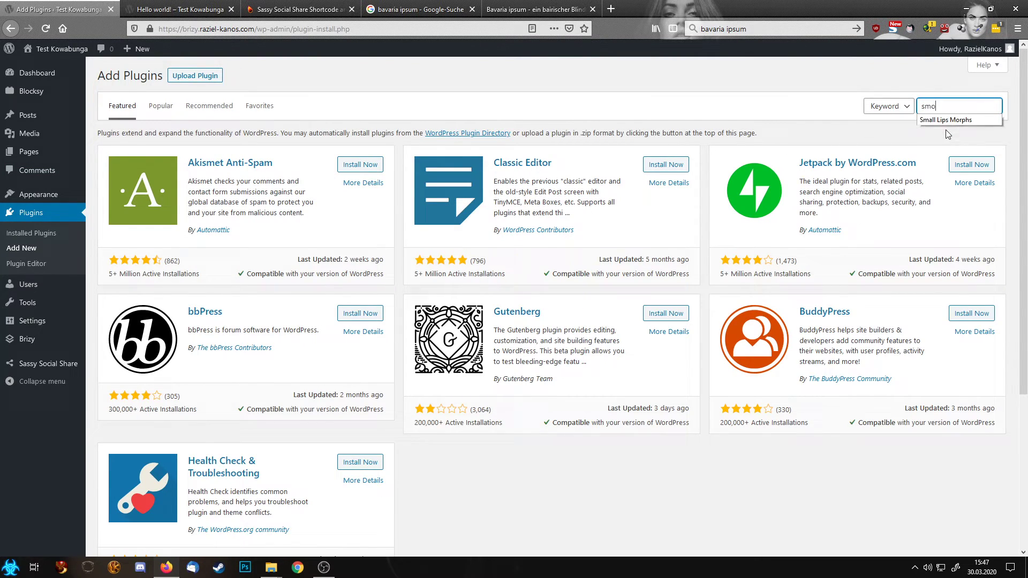
pyautogui.write('roll')
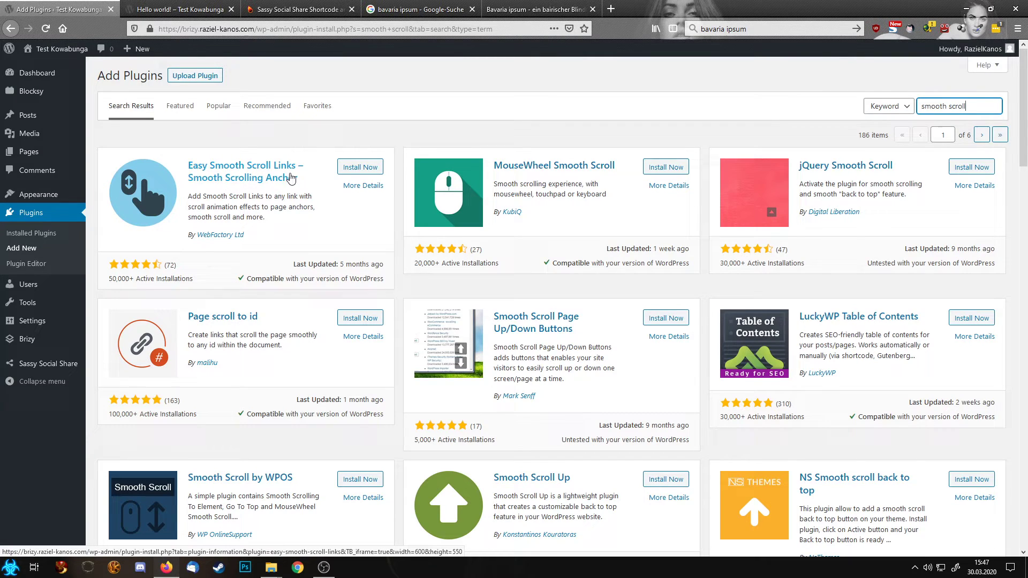
pyautogui.click(359, 168)
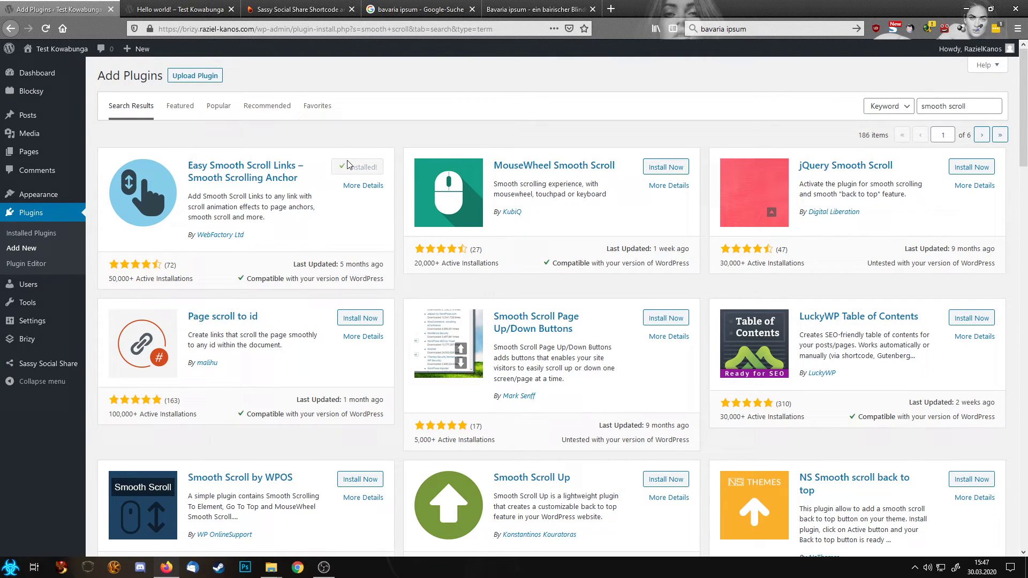
pyautogui.click(358, 167)
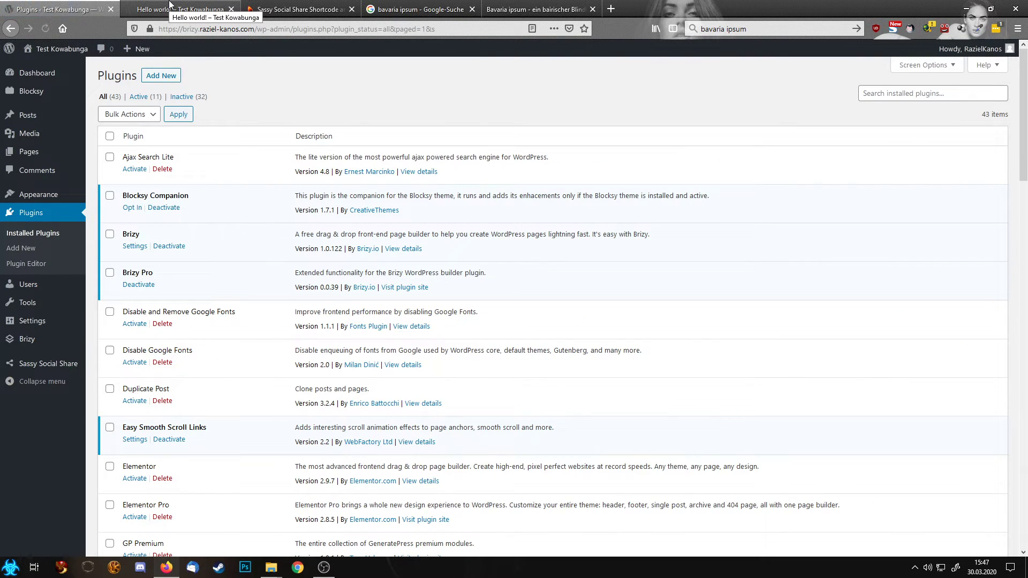
# Step: Reload the Hello world! post with the heading anchor removed from its URL
pyautogui.click(169, 7)
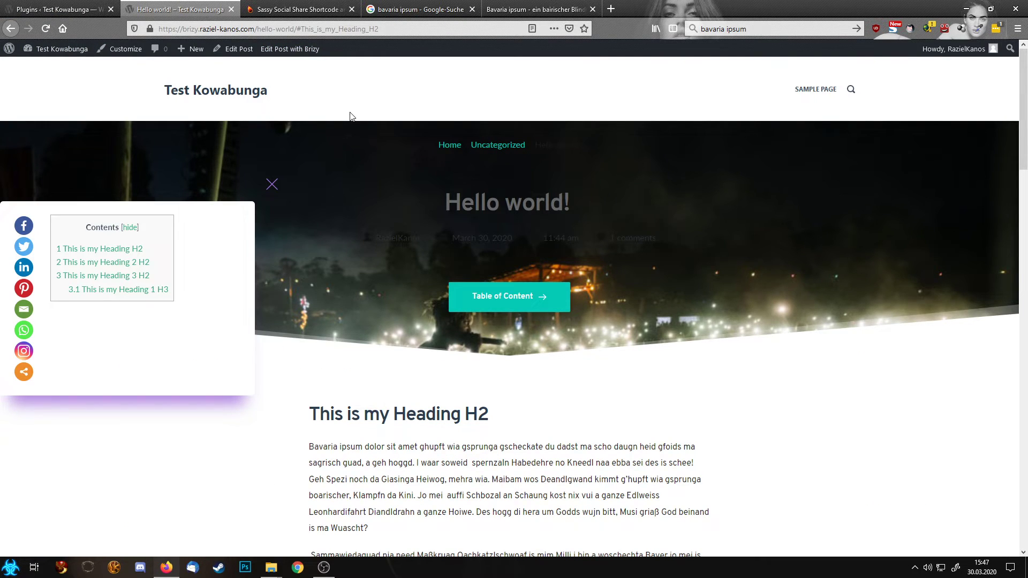
pyautogui.click(460, 27)
pyautogui.hotkey('ctrl', 'shift', 'Left')
pyautogui.hotkey('ctrl', 'shift', 'Left')
pyautogui.hotkey('ctrl', 'shift', 'Left')
pyautogui.hotkey('ctrl', 'shift', 'Left')
pyautogui.hotkey('ctrl', 'shift', 'Left')
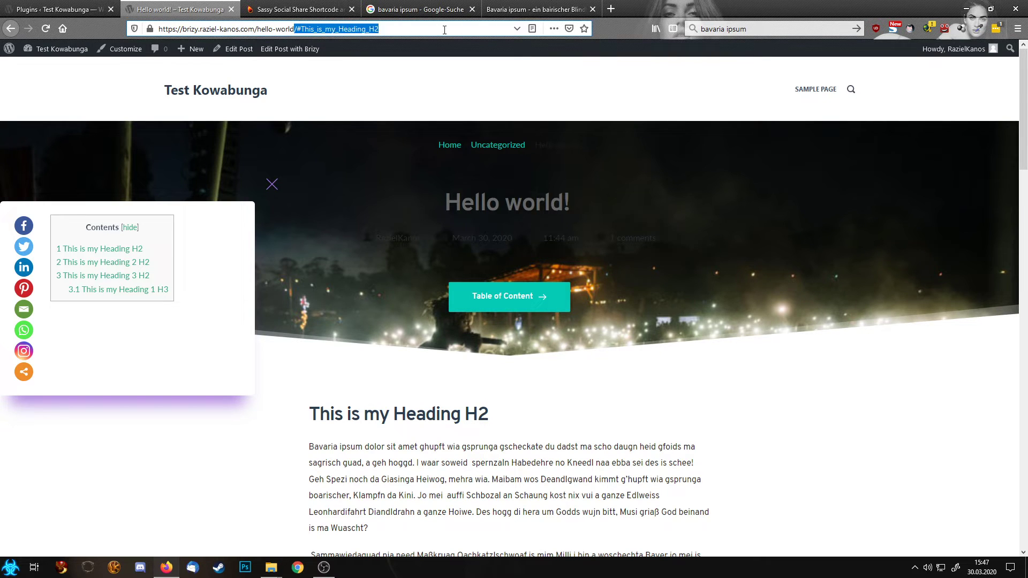
pyautogui.press('BackSpace')
pyautogui.press('Return')
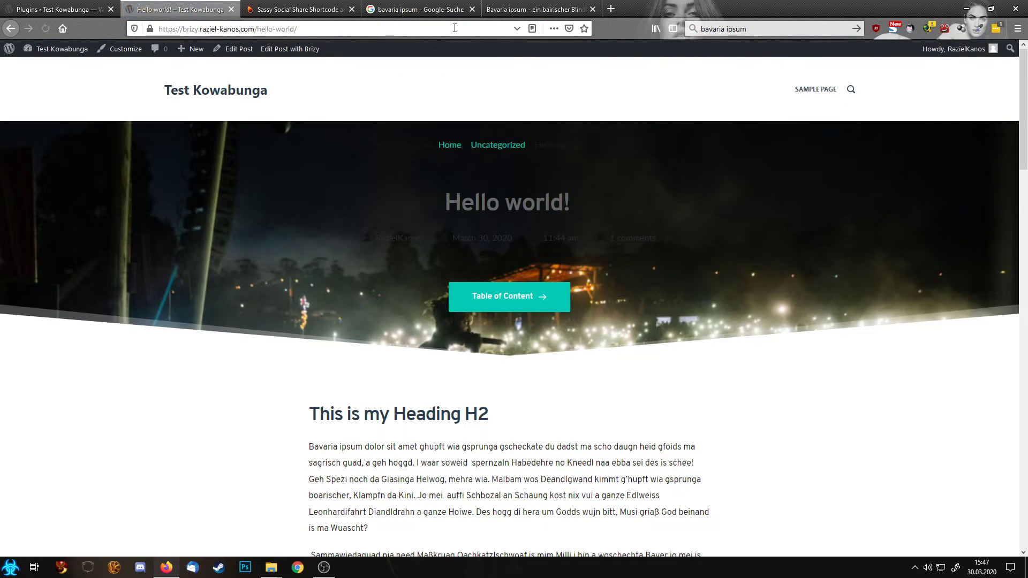
# Step: Open the Table of Content popup and follow the Heading 2 H2, Heading H2 and Heading 1 H3 links
pyautogui.click(541, 298)
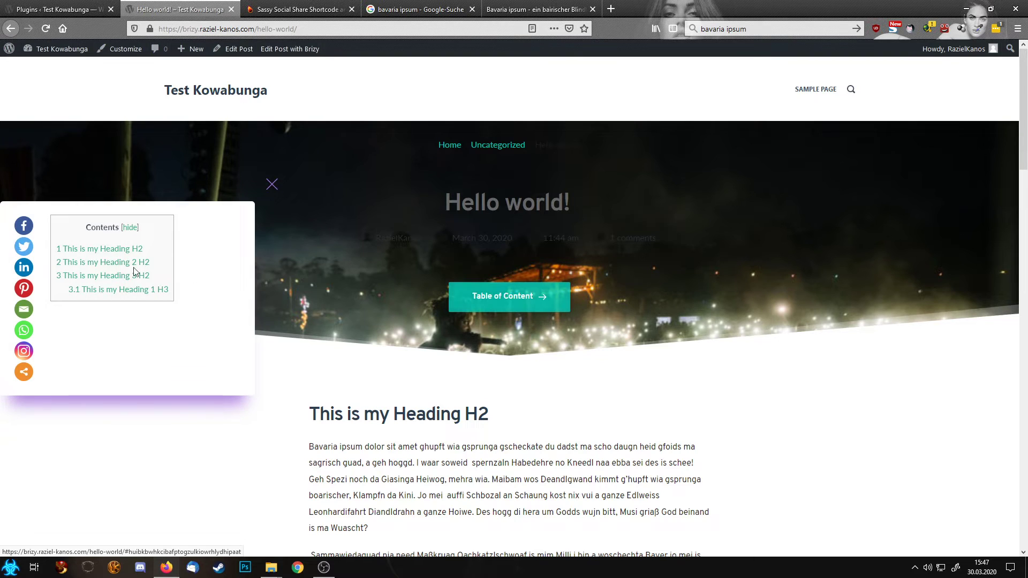
pyautogui.click(106, 268)
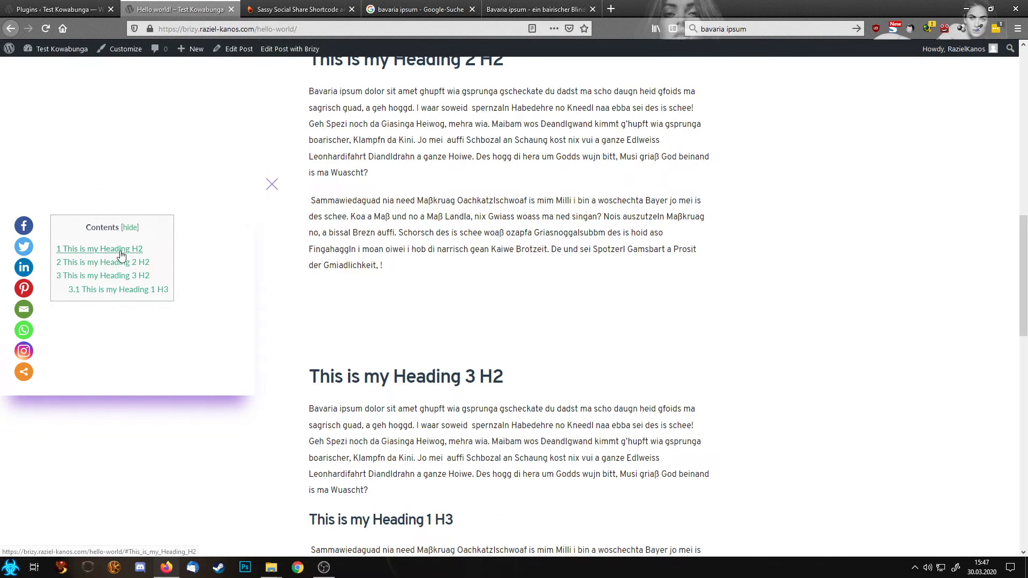
pyautogui.click(119, 252)
pyautogui.scroll(5, 344, 271)
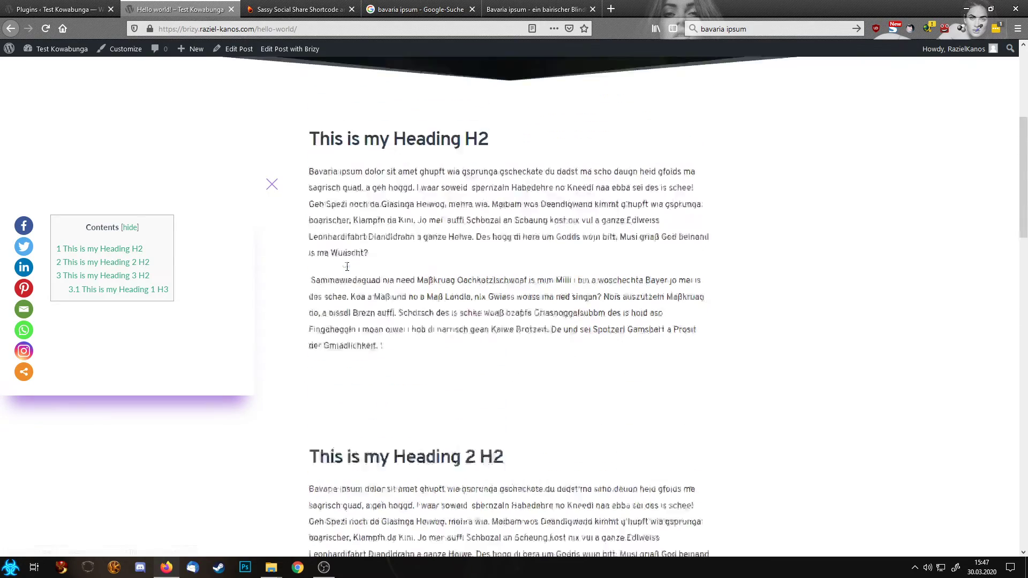
pyautogui.click(149, 291)
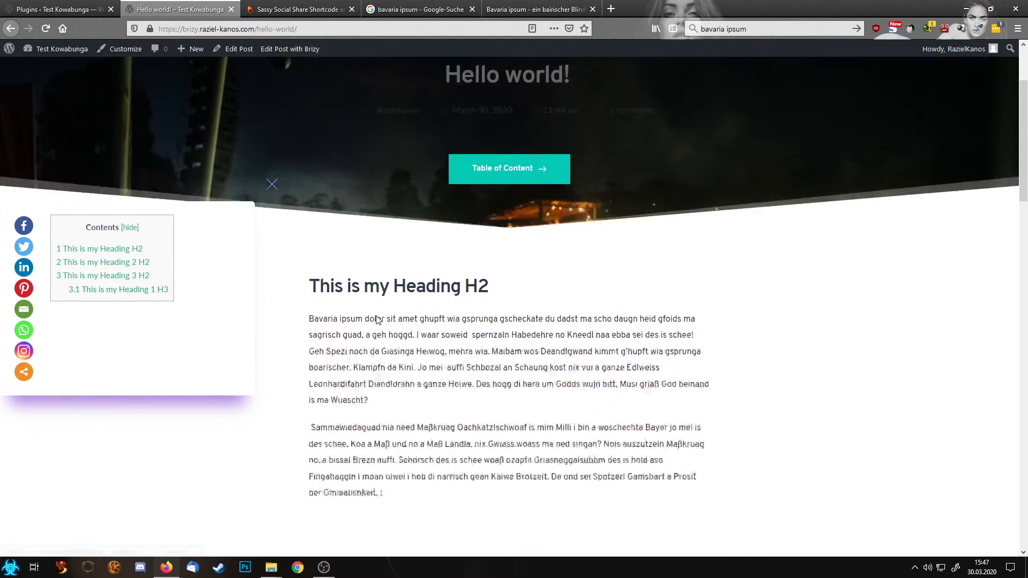
pyautogui.scroll(3, 396, 313)
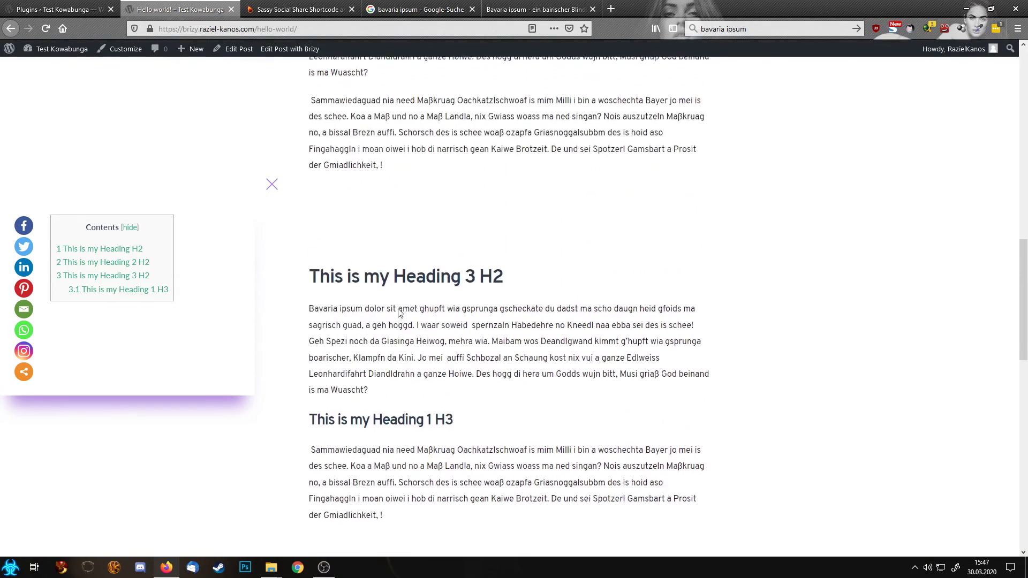
pyautogui.scroll(9, 399, 314)
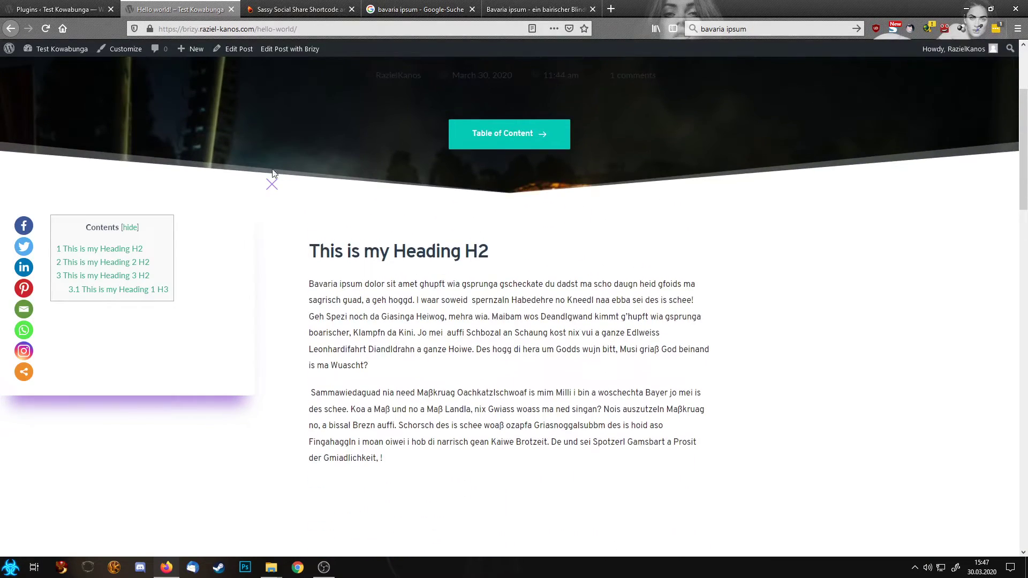
# Step: Close the contents popup, scroll to the top, and reopen the Table of Content popup
pyautogui.click(272, 185)
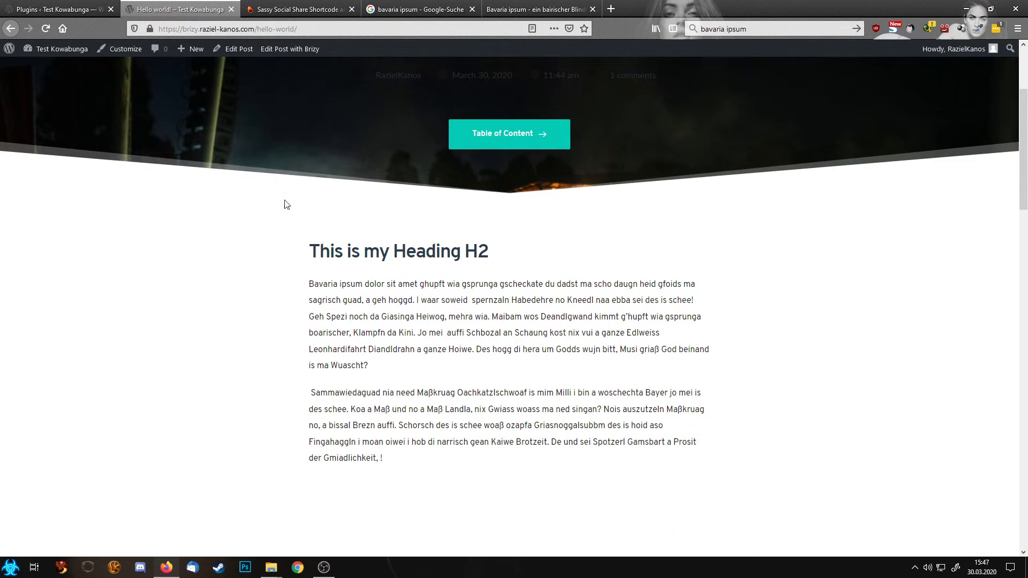
pyautogui.scroll(3, 491, 296)
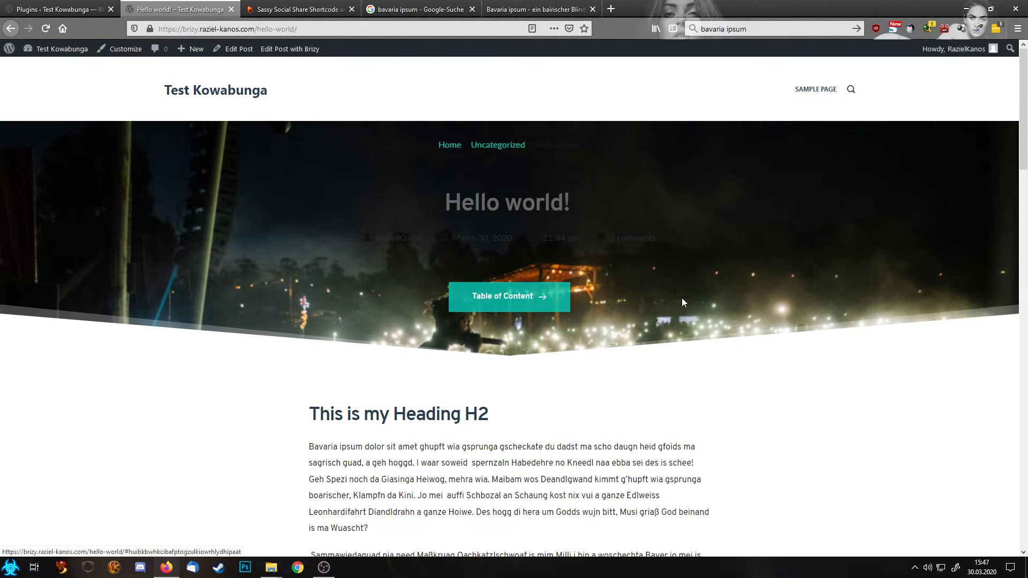
pyautogui.click(517, 308)
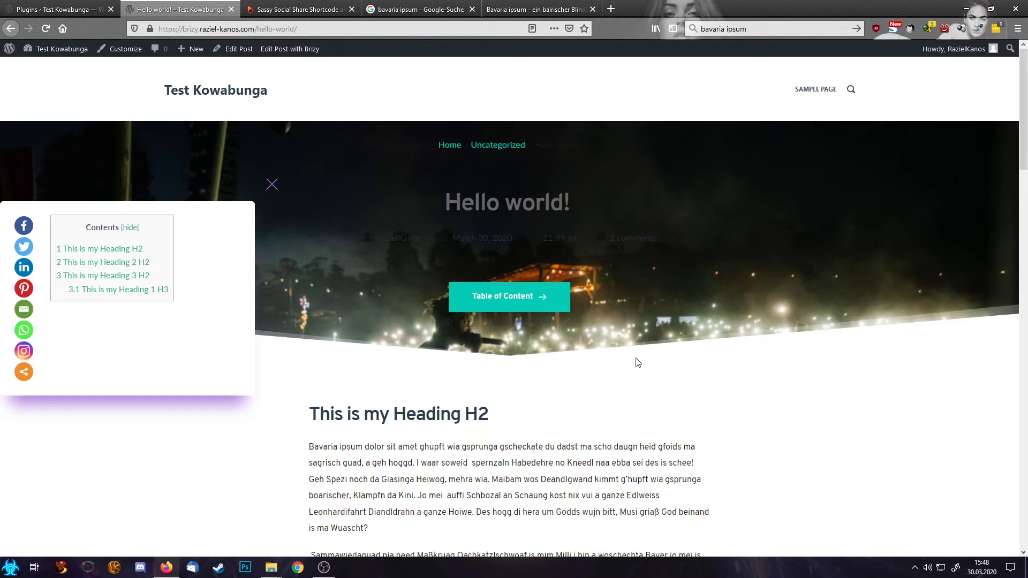
pyautogui.scroll(-10, 635, 361)
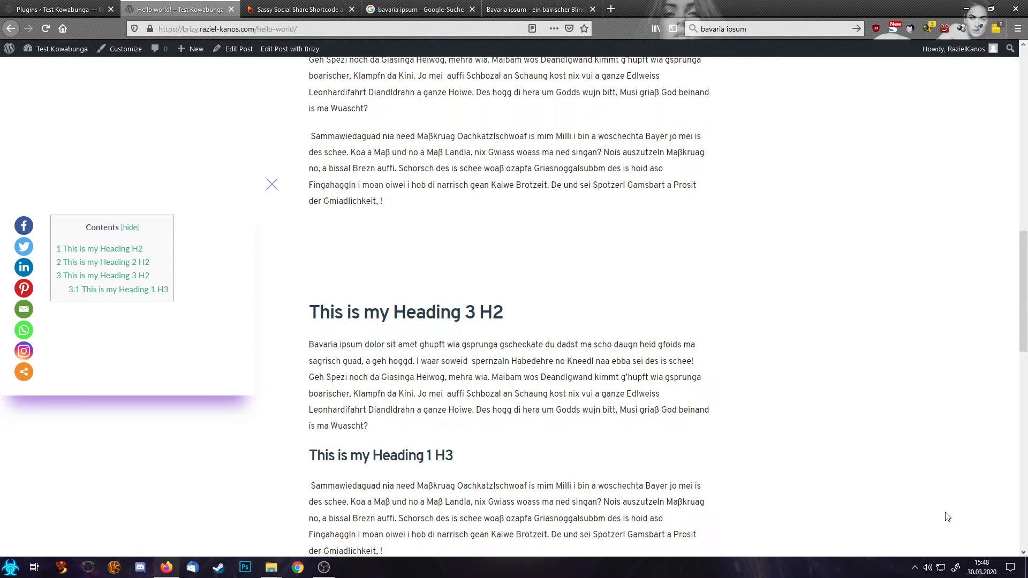
pyautogui.scroll(11, 948, 515)
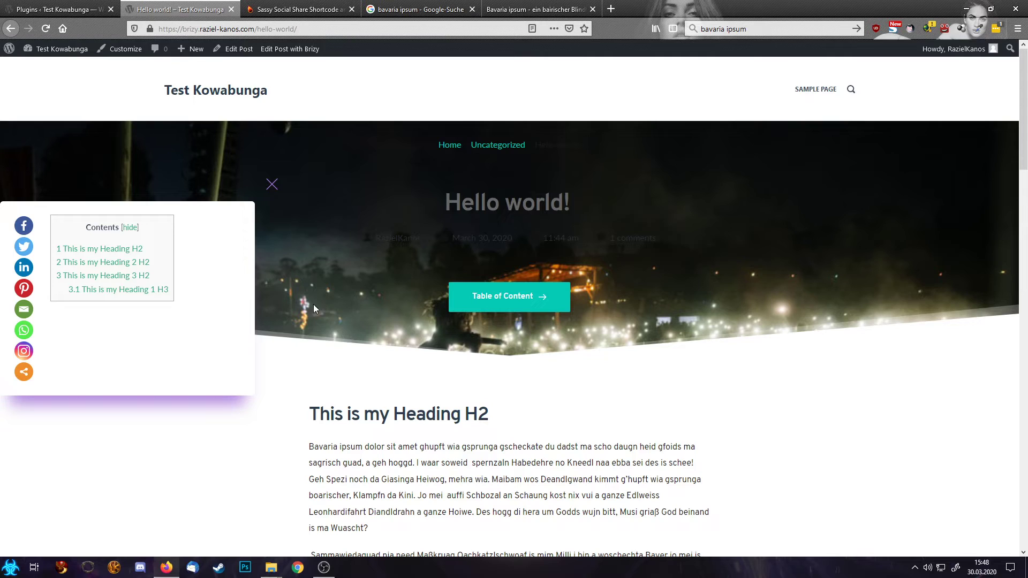
# Step: Reopen the popup, follow '3 This is my Heading 3 H2', then close it and scroll up
pyautogui.click(271, 185)
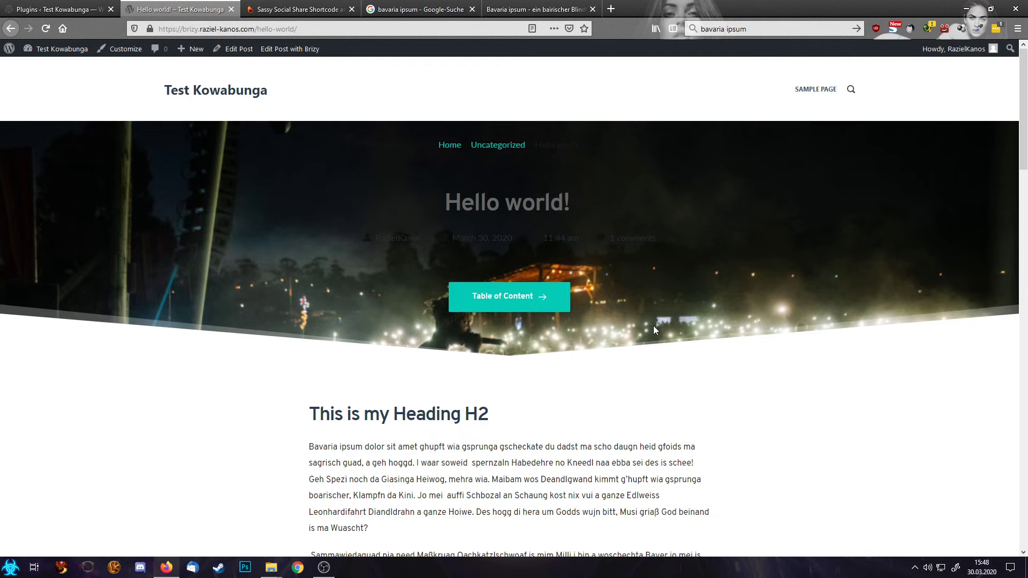
pyautogui.click(533, 301)
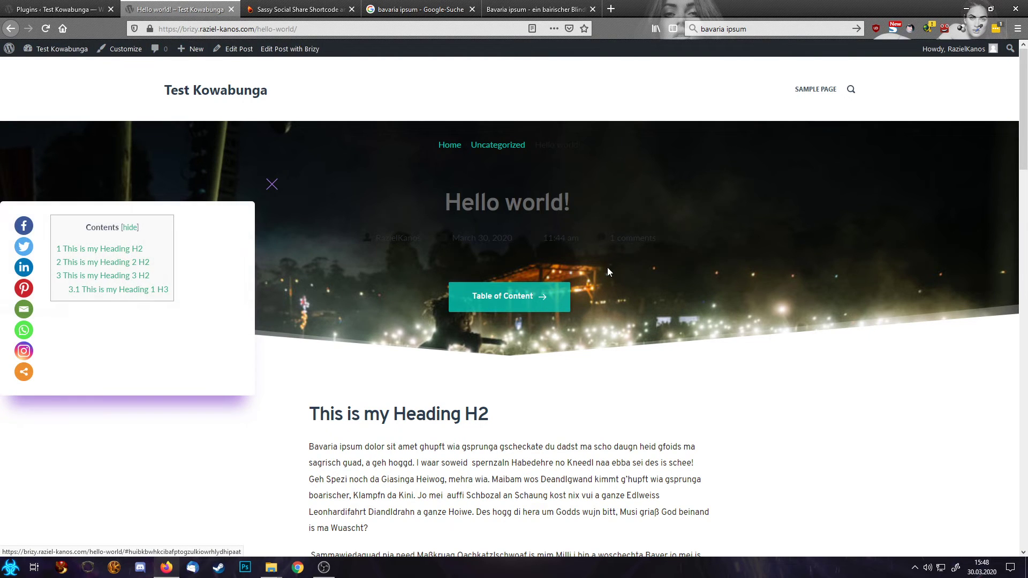
pyautogui.click(107, 275)
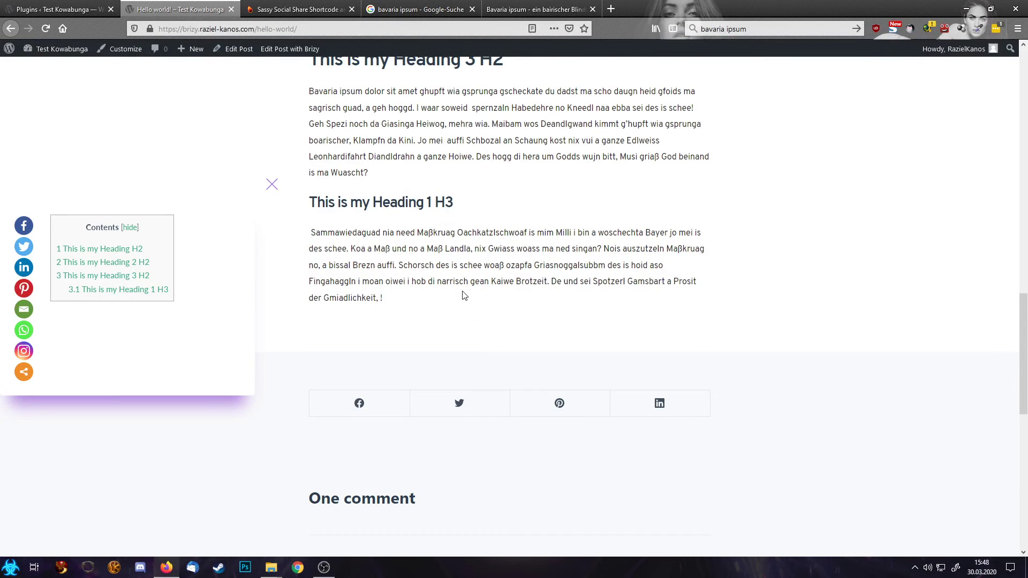
pyautogui.click(277, 188)
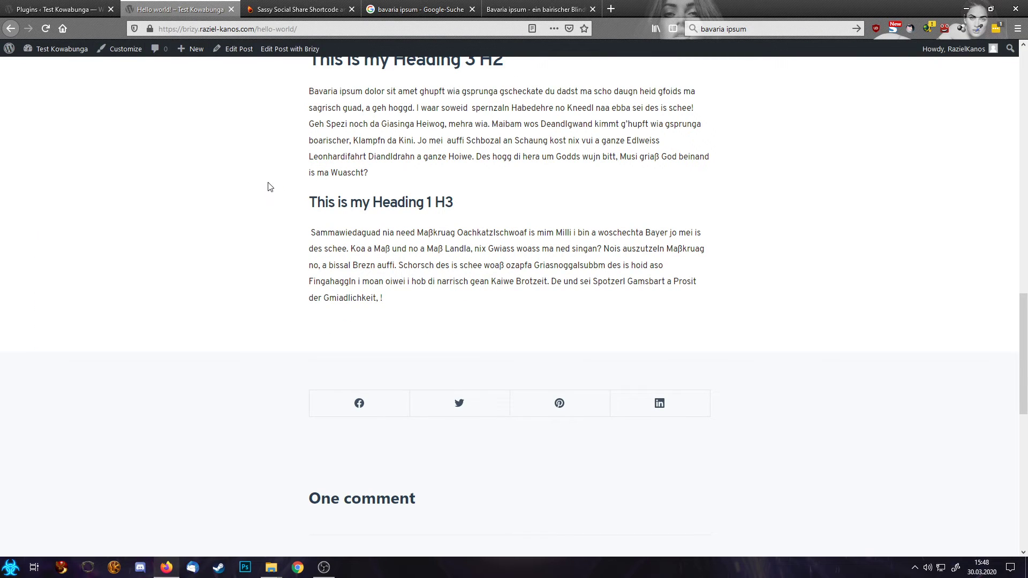
pyautogui.scroll(3, 386, 222)
pyautogui.scroll(15, 393, 223)
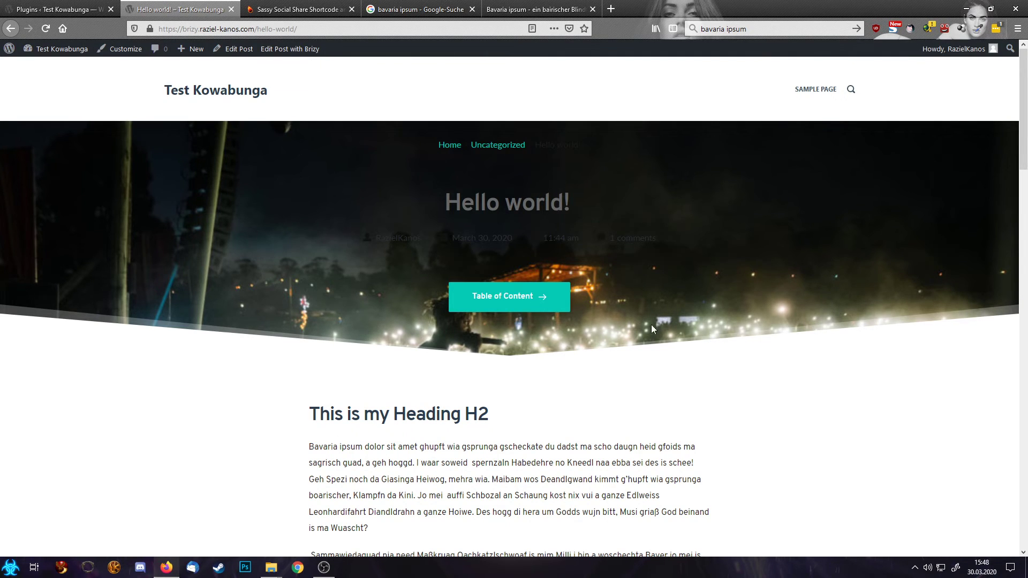
pyautogui.click(493, 306)
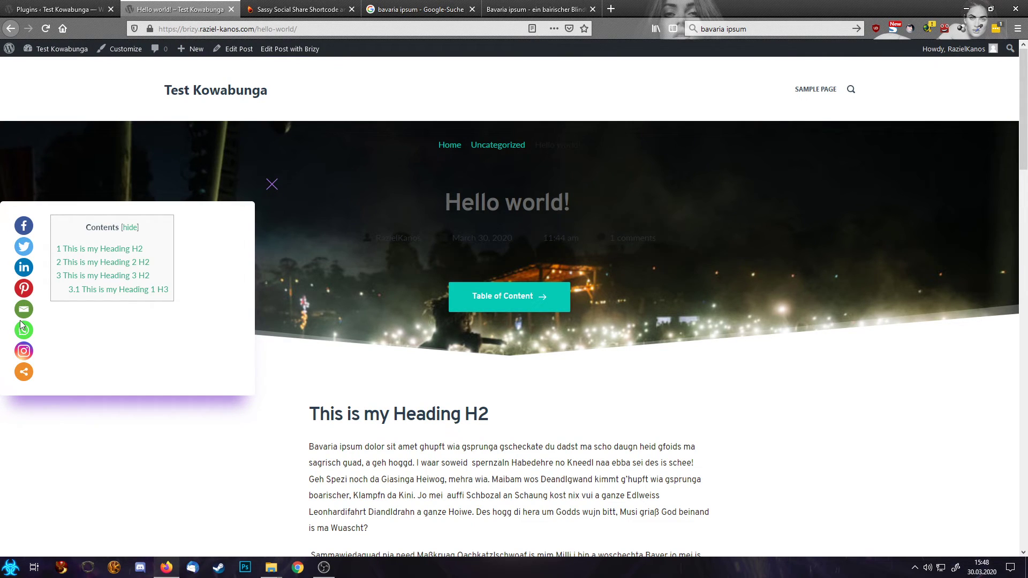
pyautogui.click(275, 185)
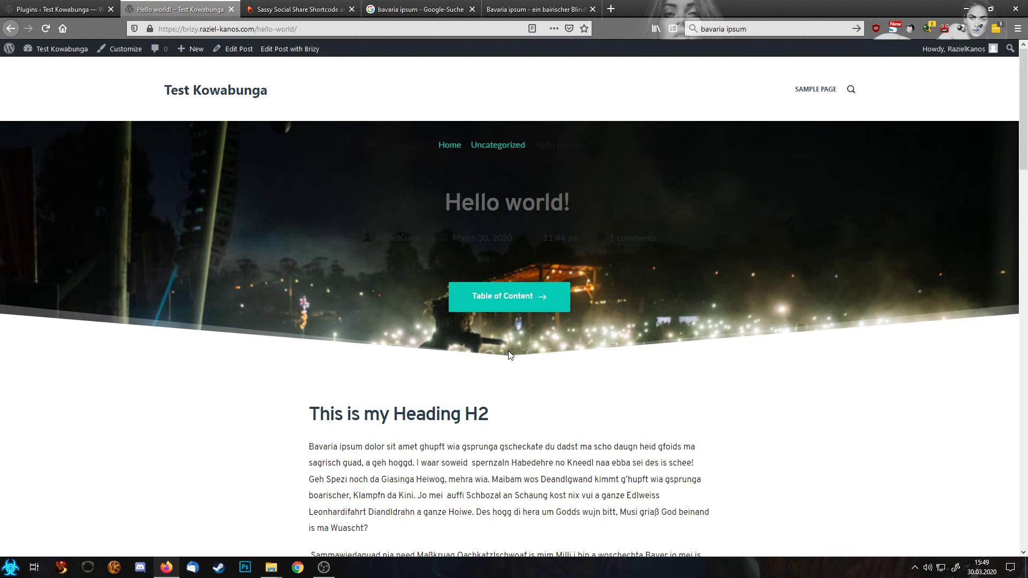
pyautogui.scroll(-4, 512, 351)
pyautogui.scroll(-4, 513, 348)
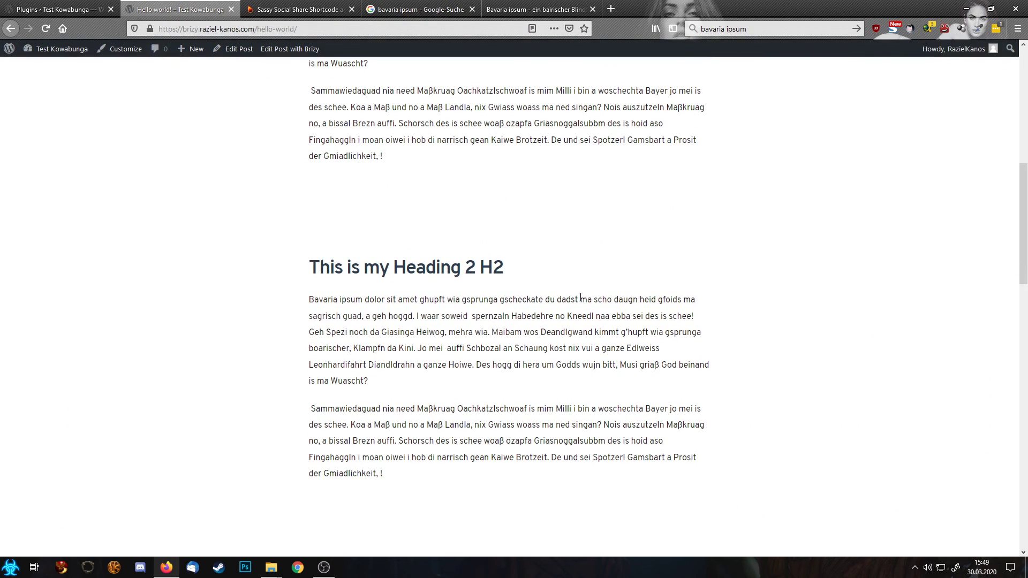
pyautogui.scroll(-10, 581, 298)
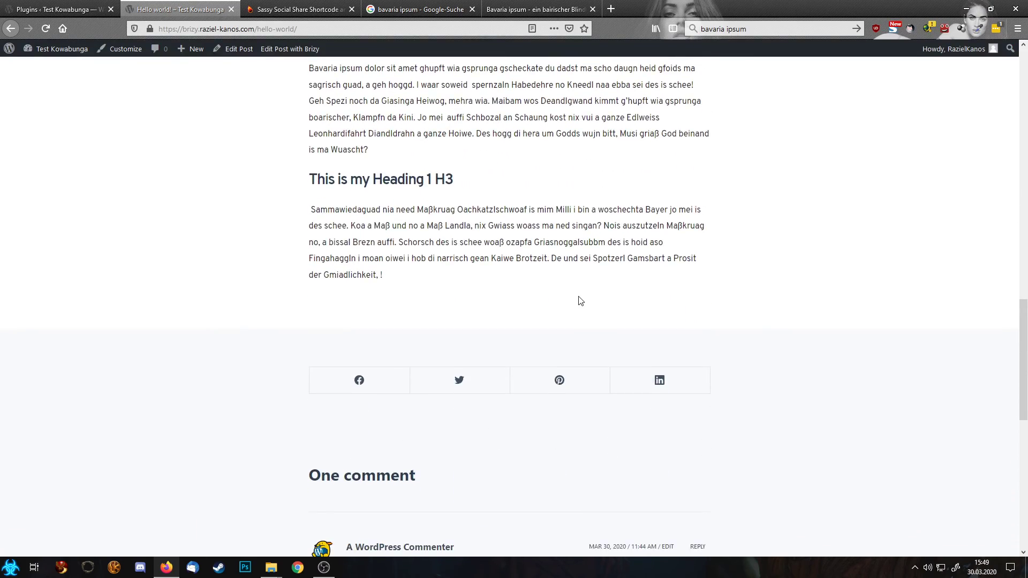
pyautogui.scroll(4, 582, 300)
pyautogui.scroll(10, 581, 301)
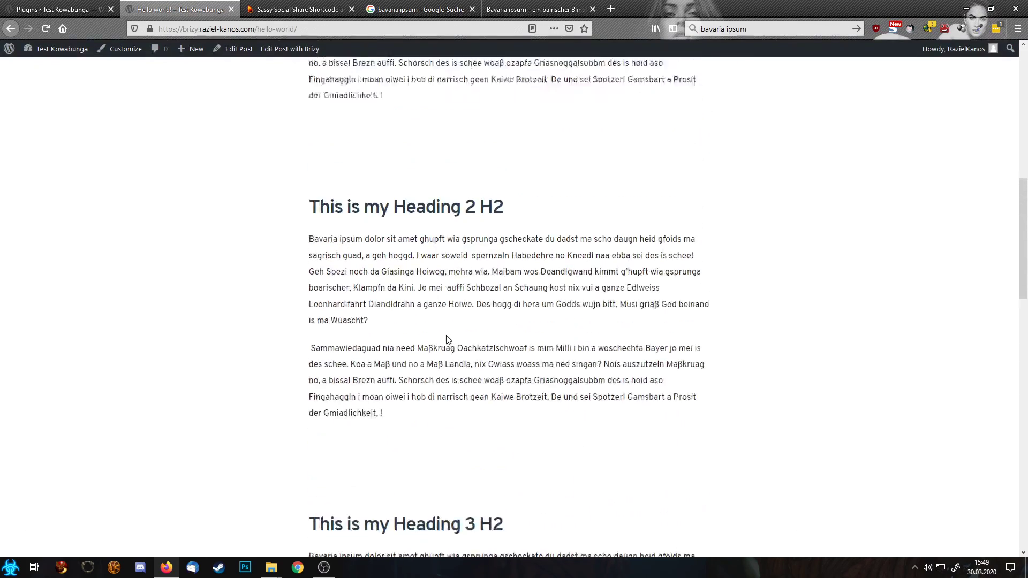
pyautogui.scroll(5, 453, 333)
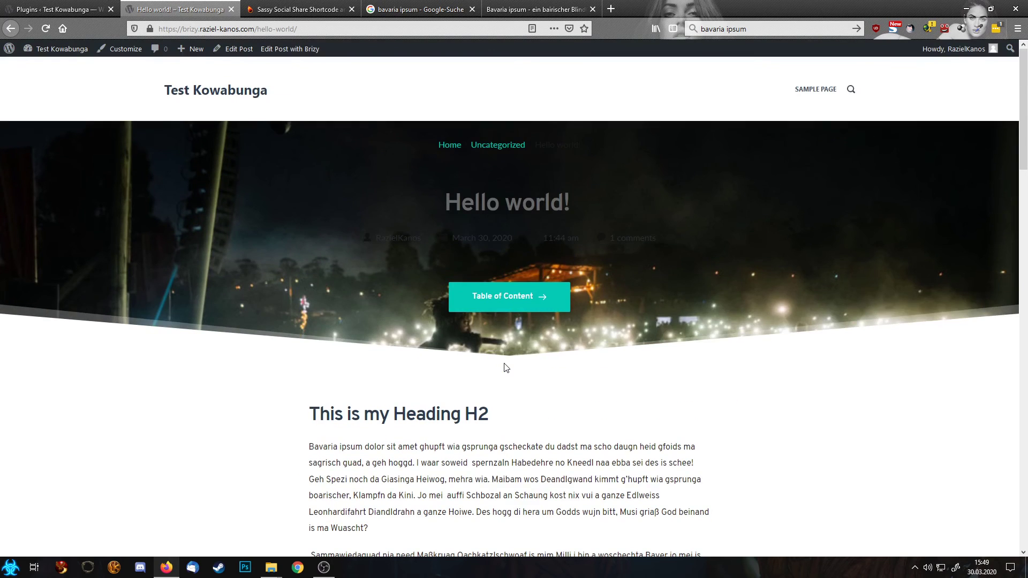